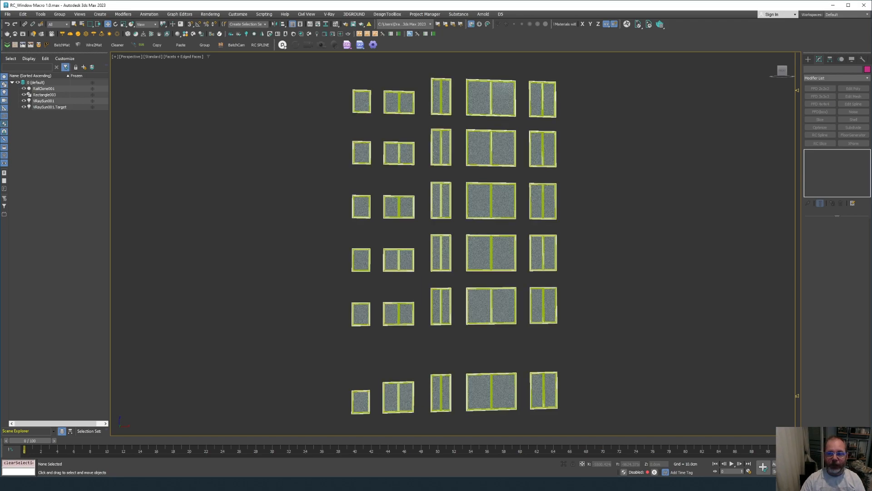
# Select RailClone001 in the Scene Explorer and orbit the Perspective view to inspect the window grid.
pyautogui.click(44, 89)
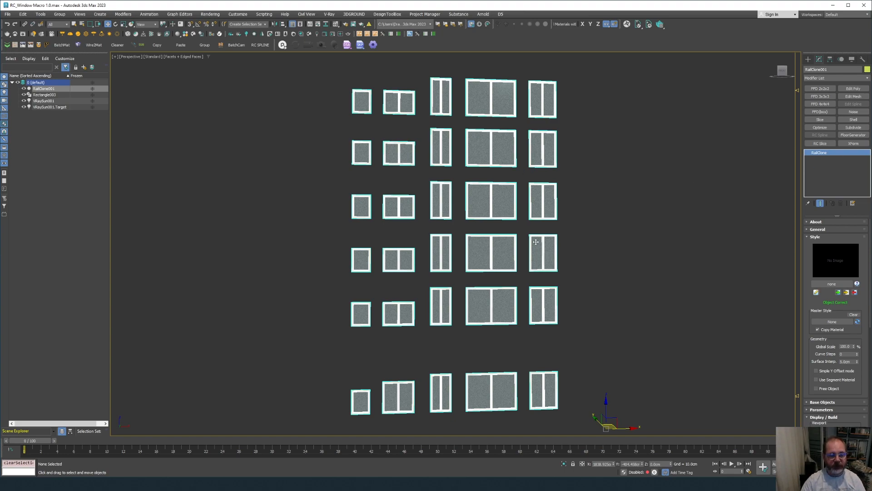
pyautogui.keyDown('alt'); pyautogui.moveTo(536, 242); pyautogui.dragTo(510, 264, button='middle'); pyautogui.keyUp('alt')
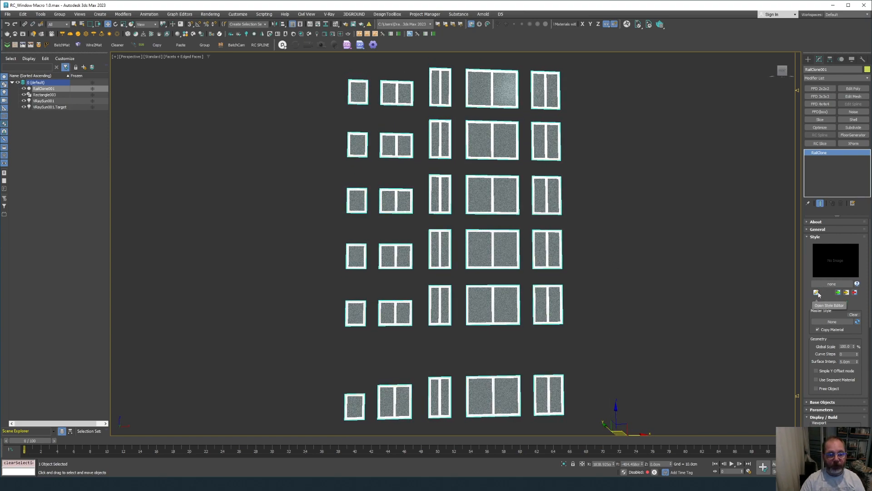
pyautogui.scroll(1, 520, 293)
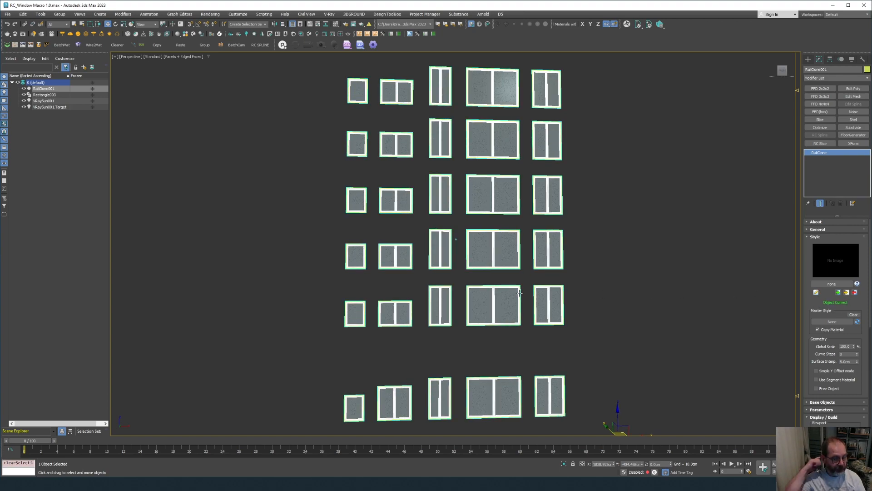
pyautogui.scroll(3, 520, 294)
pyautogui.keyDown('alt'); pyautogui.moveTo(519, 293); pyautogui.dragTo(519, 293, button='middle'); pyautogui.keyUp('alt')
pyautogui.scroll(-4, 520, 294)
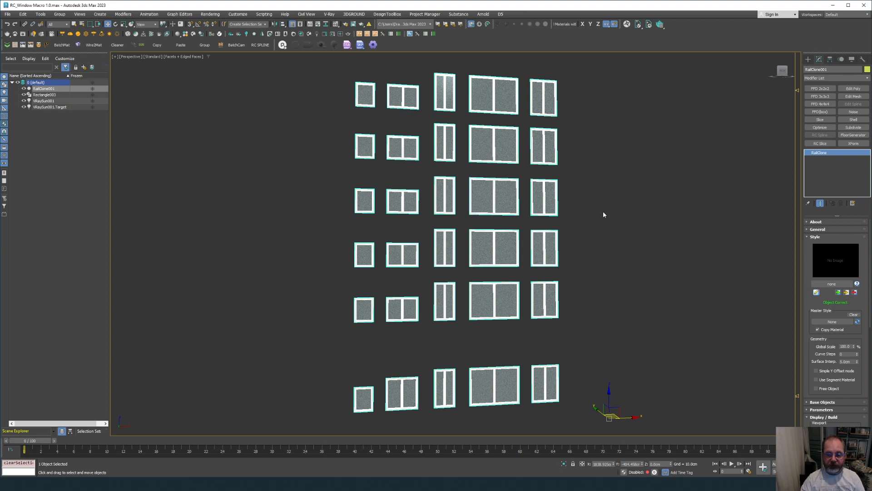
# Bring the Style Editor into view, rearrange the Master and Clipping area nodes, and select Master.
pyautogui.hotkey('alt', 'Tab')
pyautogui.click(593, 290)
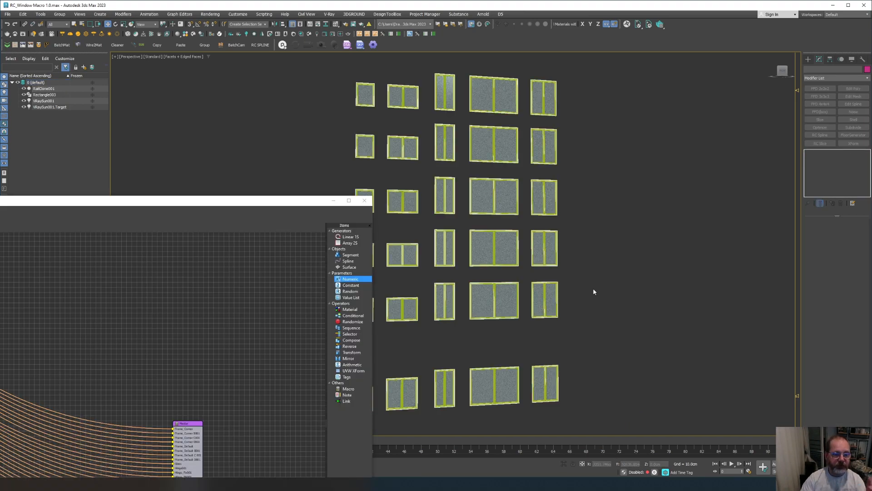
pyautogui.moveTo(165, 202); pyautogui.dragTo(456, 20)
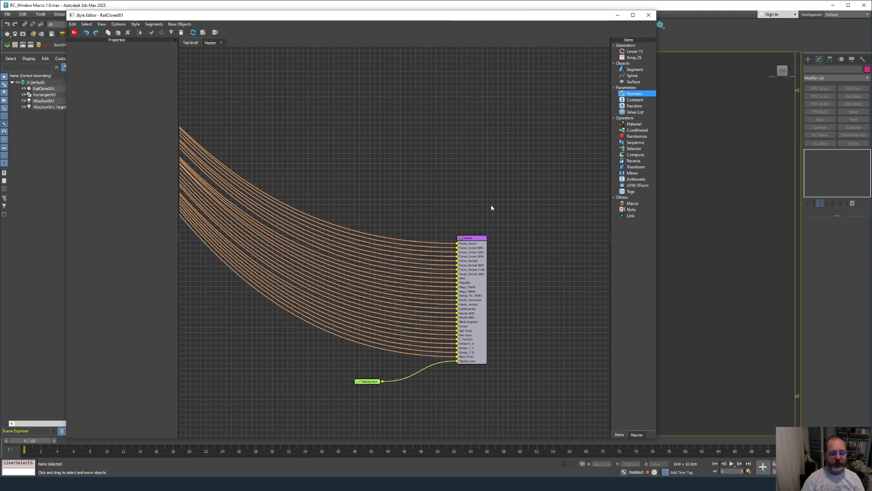
pyautogui.scroll(3, 472, 224)
pyautogui.moveTo(472, 228); pyautogui.dragTo(403, 148)
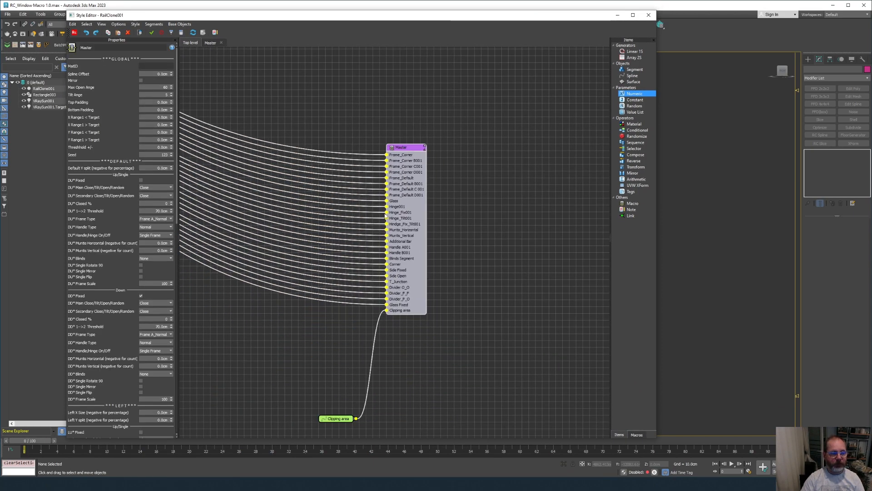
pyautogui.moveTo(336, 418); pyautogui.dragTo(295, 377)
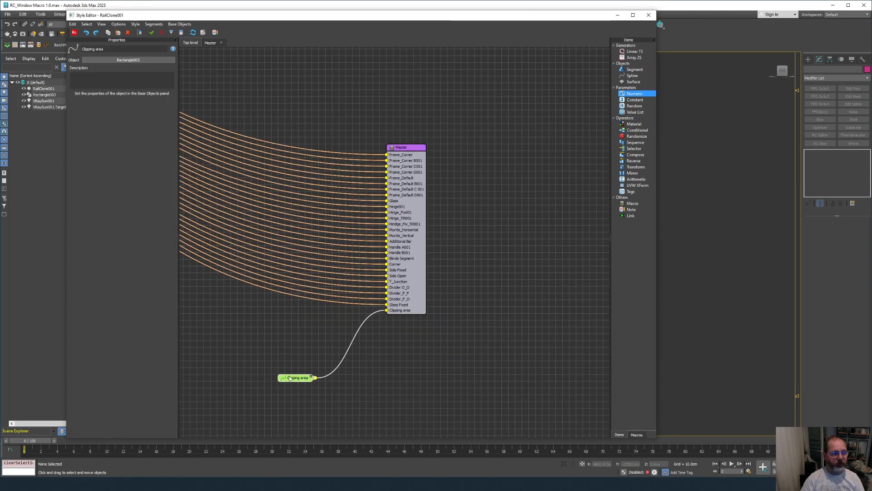
pyautogui.click(415, 174)
pyautogui.scroll(-10, 116, 199)
pyautogui.scroll(9, 109, 251)
# Enter the Master macro and pan around its inner node graph.
pyautogui.doubleClick(411, 156)
pyautogui.scroll(-6, 392, 157)
pyautogui.moveTo(278, 162); pyautogui.dragTo(498, 271, button='middle')
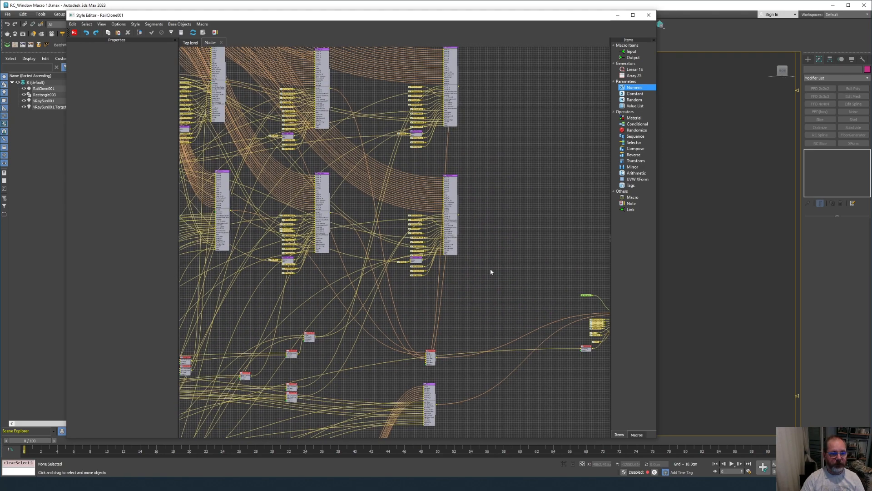
pyautogui.scroll(-5, 465, 271)
pyautogui.moveTo(450, 289); pyautogui.dragTo(501, 282, button='middle')
pyautogui.scroll(-2, 437, 269)
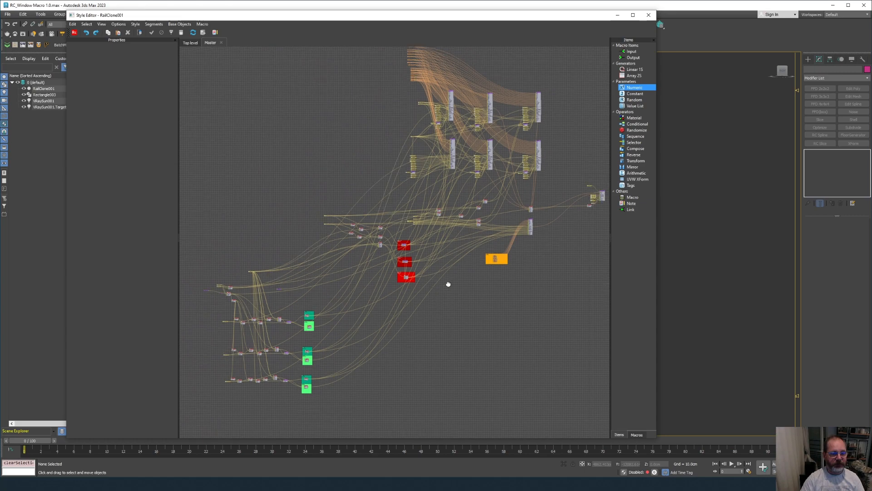
pyautogui.scroll(8, 400, 157)
pyautogui.moveTo(402, 161); pyautogui.dragTo(354, 273, button='middle')
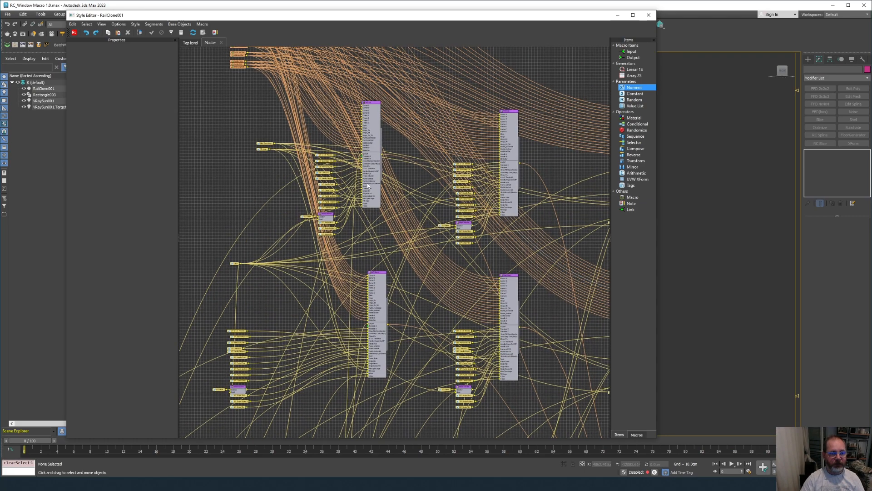
pyautogui.scroll(3, 374, 193)
# Drill into the Left Up macro, then into its Left_Up_Single macro graph.
pyautogui.doubleClick(373, 102)
pyautogui.scroll(-3, 296, 148)
pyautogui.moveTo(296, 148); pyautogui.dragTo(574, 427, button='middle')
pyautogui.scroll(-4, 345, 214)
pyautogui.moveTo(345, 214); pyautogui.dragTo(290, 414, button='middle')
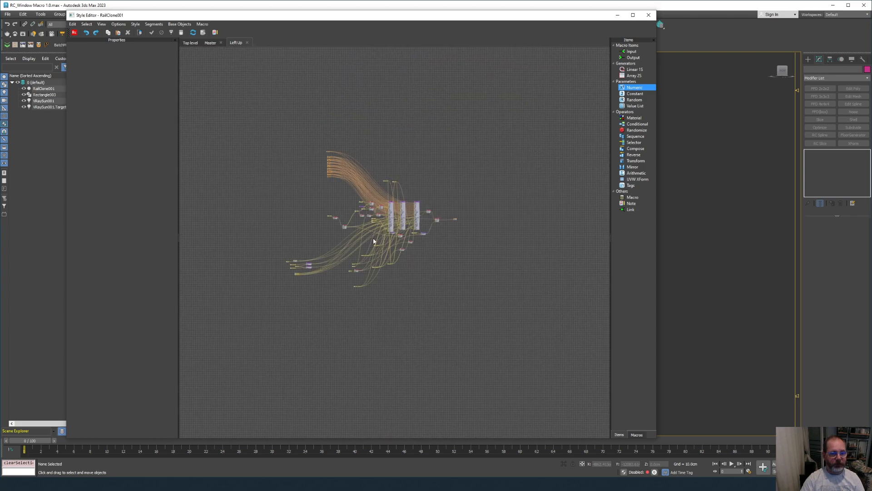
pyautogui.scroll(6, 393, 179)
pyautogui.doubleClick(393, 179)
pyautogui.scroll(-6, 390, 185)
pyautogui.moveTo(418, 224); pyautogui.dragTo(247, 305, button='middle')
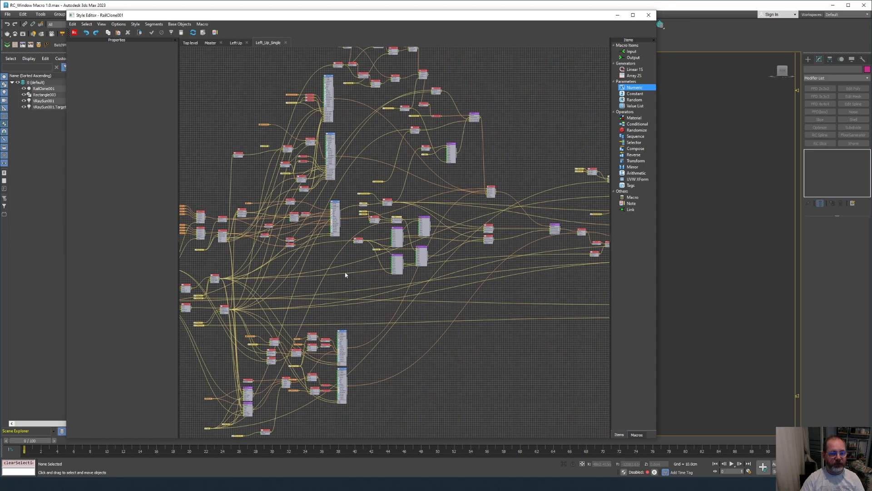
# Return to the Master graph, then inspect the nested Macro and its Divider L macro.
pyautogui.click(210, 44)
pyautogui.scroll(-2, 493, 250)
pyautogui.moveTo(442, 249); pyautogui.dragTo(195, 111, button='middle')
pyautogui.scroll(-2, 246, 152)
pyautogui.moveTo(435, 280); pyautogui.dragTo(406, 161, button='middle')
pyautogui.doubleClick(360, 263)
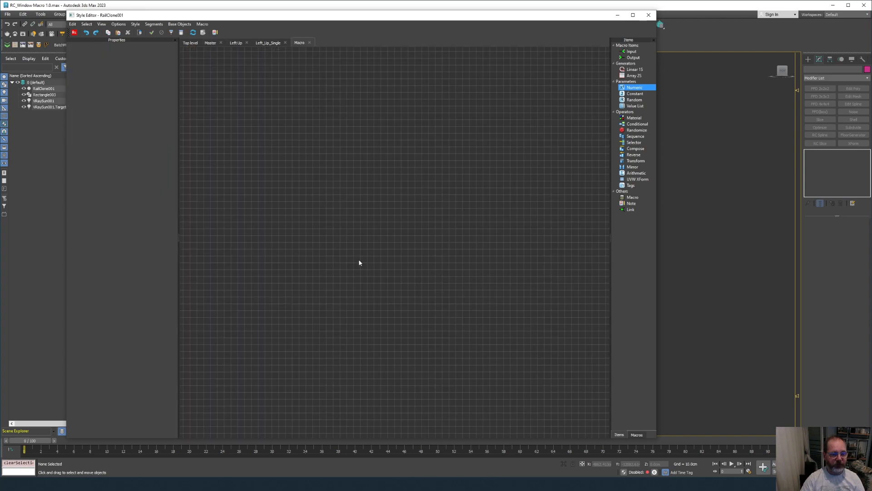
pyautogui.moveTo(471, 417); pyautogui.dragTo(502, 356, button='middle')
pyautogui.scroll(-2, 380, 214)
pyautogui.moveTo(384, 218); pyautogui.dragTo(529, 363, button='middle')
pyautogui.scroll(5, 353, 162)
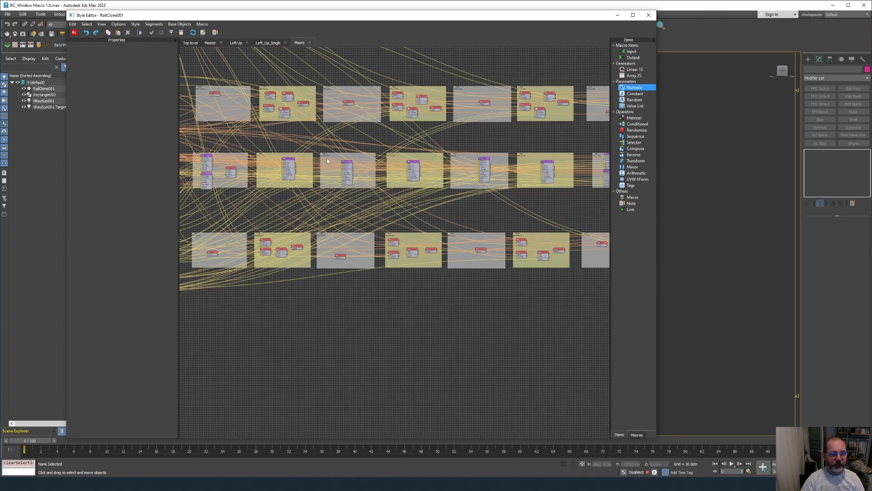
pyautogui.doubleClick(352, 162)
pyautogui.scroll(-5, 352, 161)
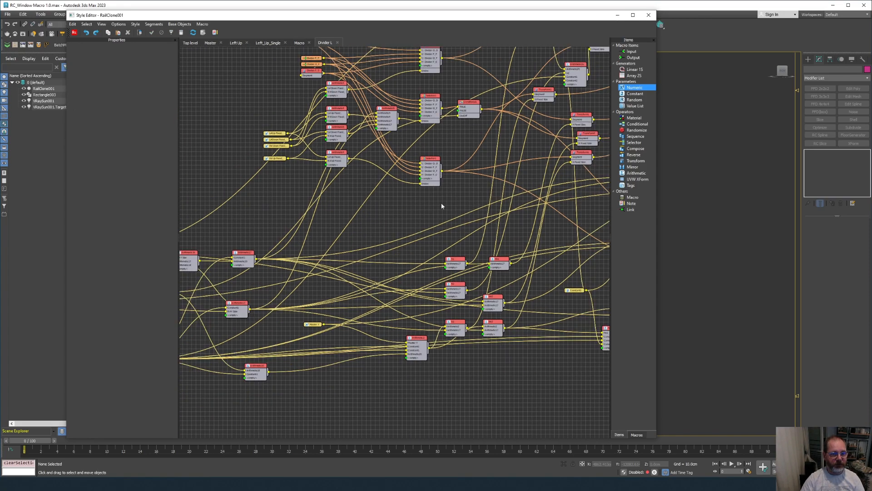
pyautogui.moveTo(374, 265); pyautogui.dragTo(214, 227, button='middle')
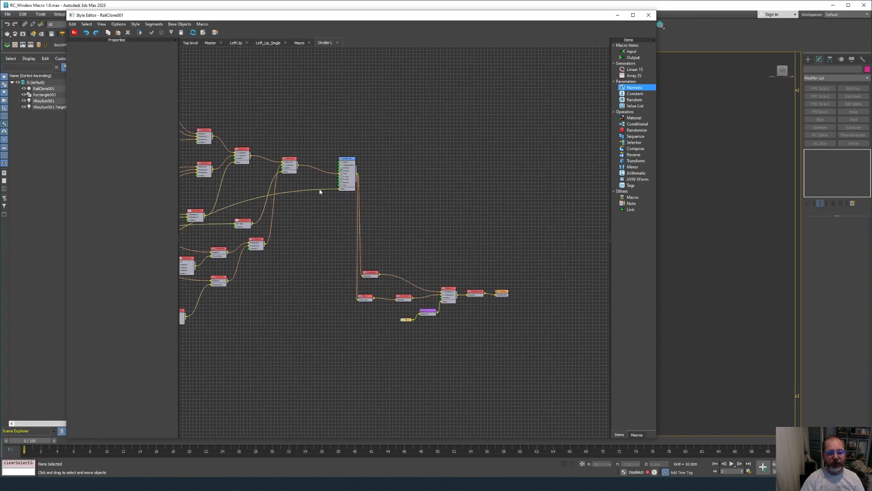
# Close the Divider L, Macro, Left_Up_Single, Left Up and Master tabs back to Top level.
pyautogui.click(338, 43)
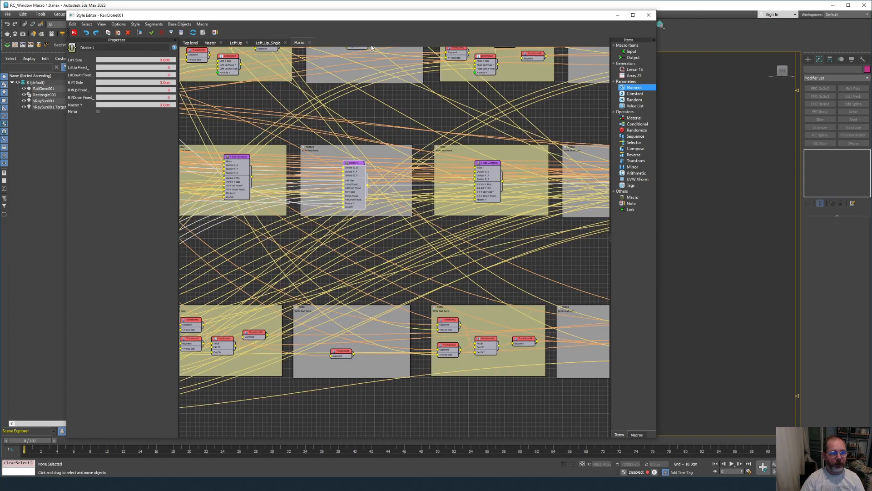
pyautogui.click(310, 42)
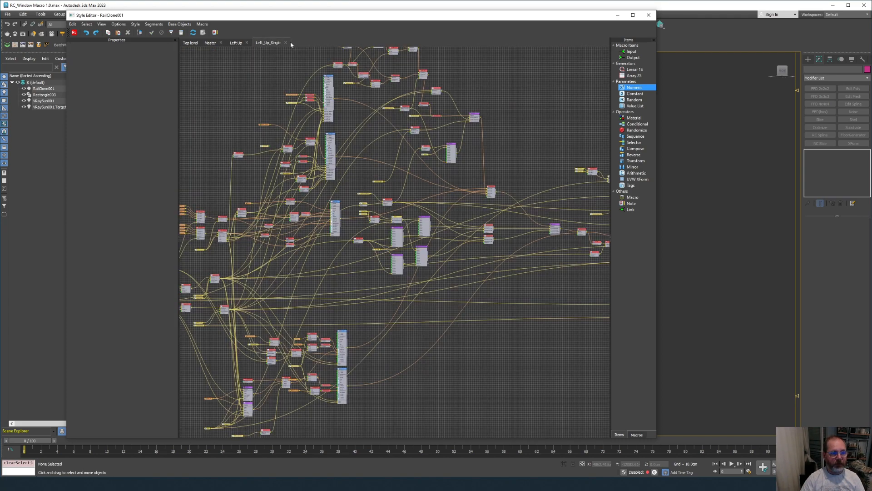
pyautogui.click(286, 43)
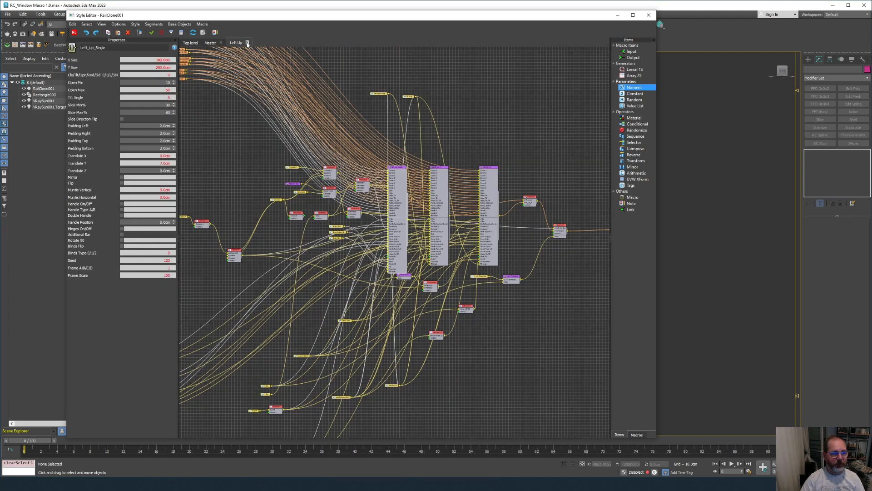
pyautogui.click(247, 42)
pyautogui.click(221, 43)
# Narrow the Style Editor and shift it left to uncover the windows in the viewport.
pyautogui.moveTo(368, 128); pyautogui.dragTo(373, 113, button='middle')
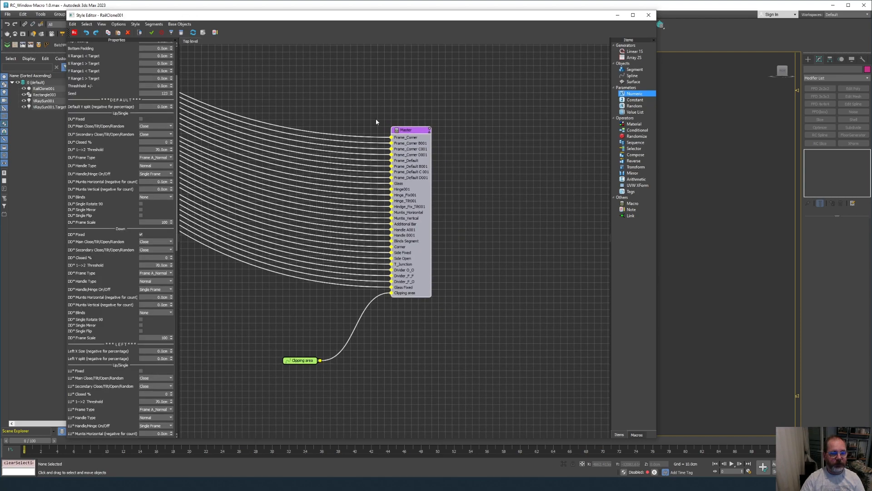
pyautogui.moveTo(396, 172); pyautogui.dragTo(342, 144, button='middle')
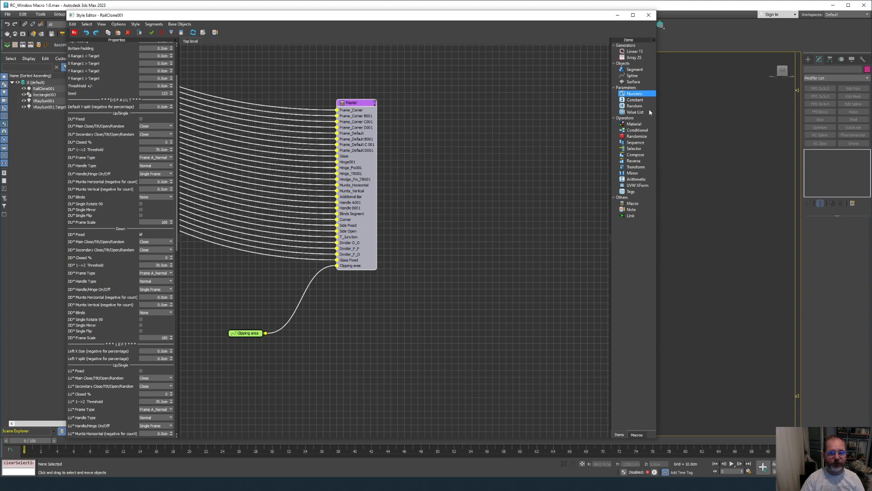
pyautogui.moveTo(656, 113); pyautogui.dragTo(411, 113)
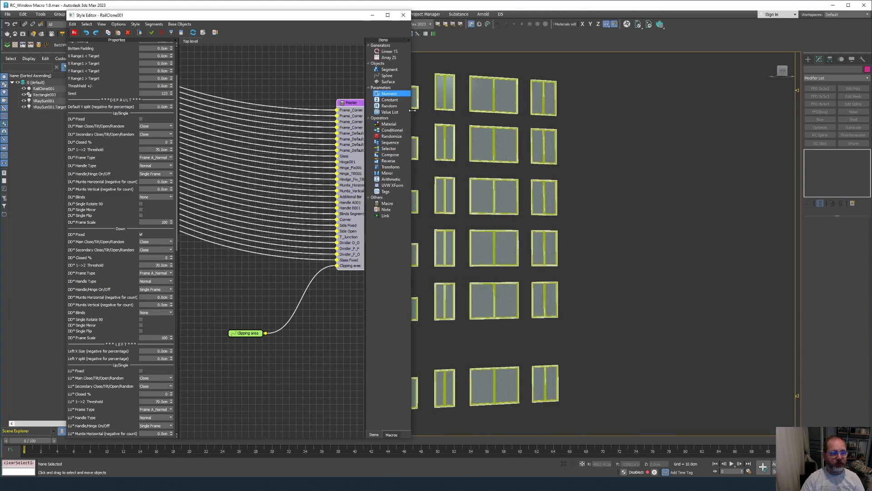
pyautogui.moveTo(305, 155); pyautogui.dragTo(229, 189, button='middle')
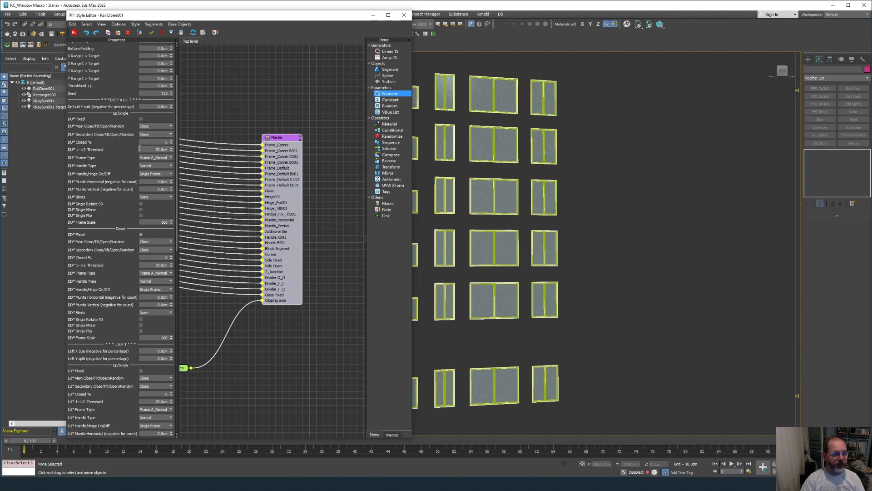
pyautogui.scroll(-5, 100, 342)
pyautogui.scroll(7, 115, 253)
pyautogui.moveTo(244, 21); pyautogui.dragTo(187, 18)
pyautogui.moveTo(653, 271); pyautogui.dragTo(680, 270, button='middle')
pyautogui.keyDown('alt'); pyautogui.moveTo(680, 270); pyautogui.dragTo(558, 62, button='middle'); pyautogui.keyUp('alt')
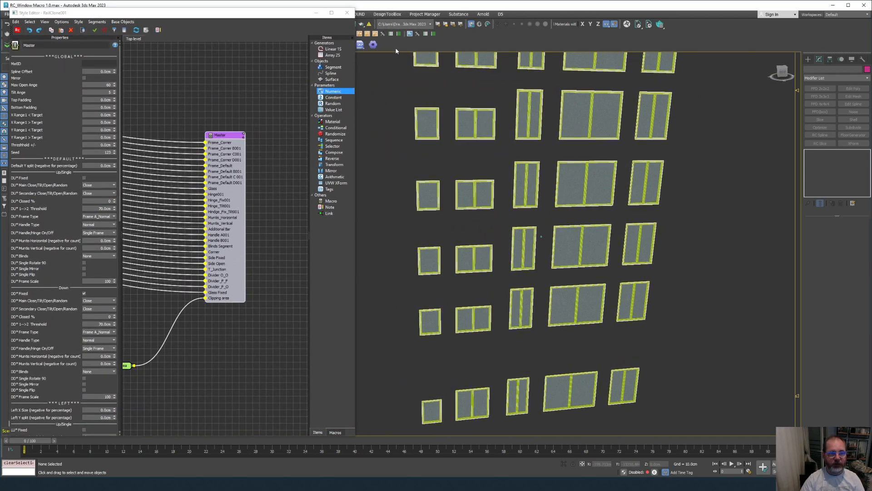
# Create RailClone002 below the windows and open its Style 'none' selector in the Modify panel.
pyautogui.click(409, 34)
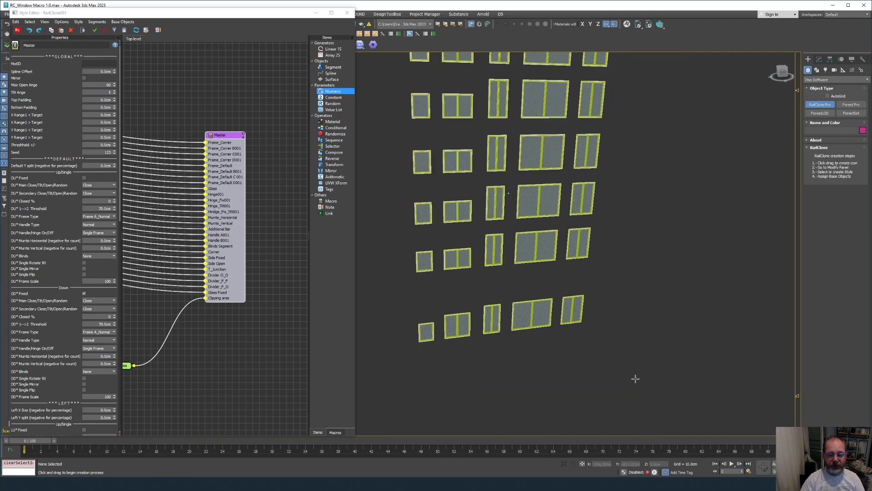
pyautogui.moveTo(627, 366); pyautogui.dragTo(648, 362)
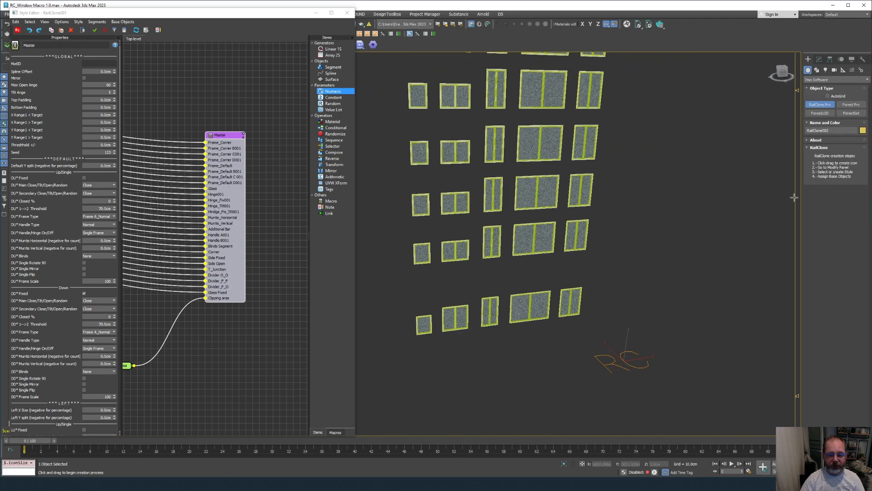
pyautogui.click(819, 59)
pyautogui.scroll(5, 452, 246)
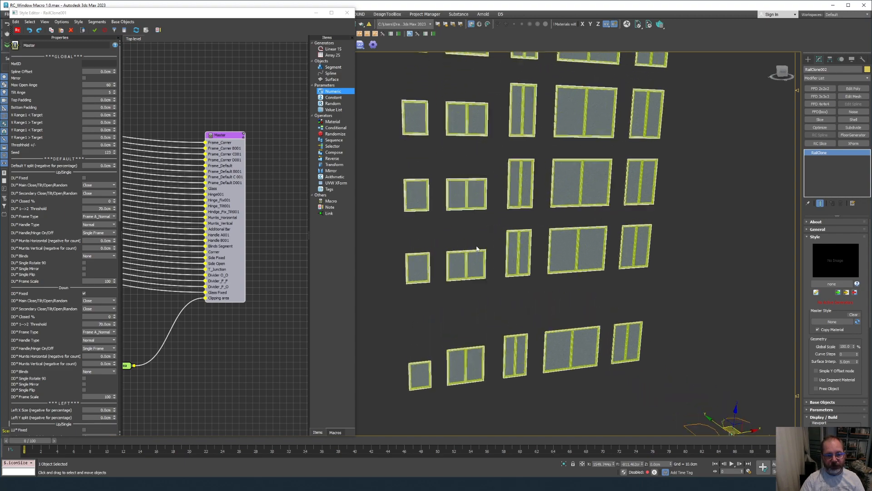
pyautogui.scroll(-4, 435, 261)
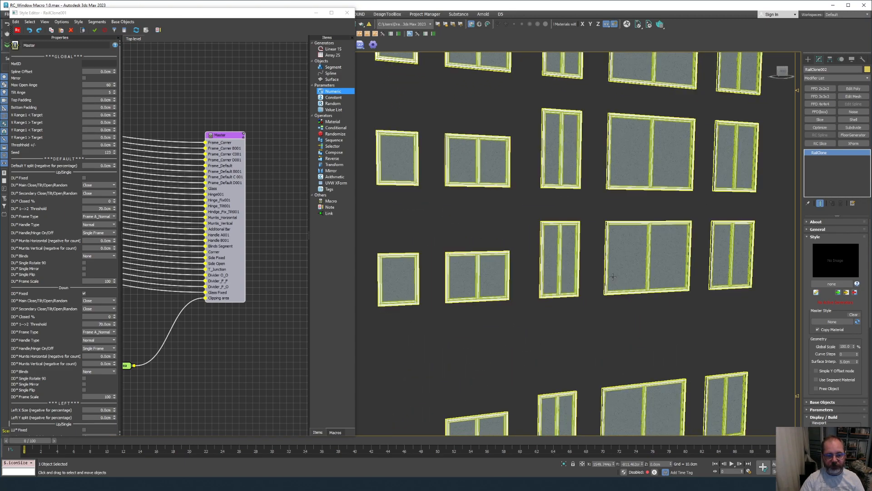
pyautogui.moveTo(813, 302)
pyautogui.mouseDown()
pyautogui.moveTo(813, 177)
pyautogui.moveTo(817, 316)
pyautogui.mouseUp()
pyautogui.click(823, 284)
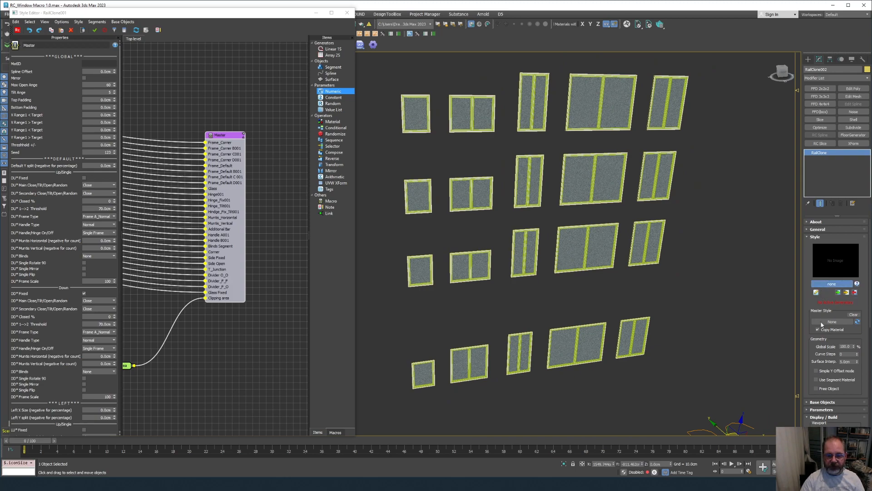
# Load the RC KOTE style from the Helpers library onto RailClone002 and expand Base Objects.
pyautogui.click(821, 285)
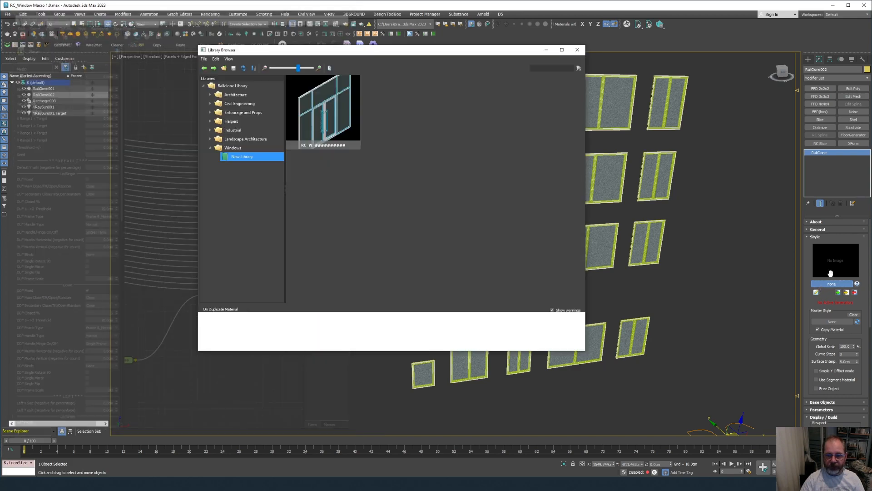
pyautogui.click(209, 121)
pyautogui.click(228, 130)
pyautogui.click(324, 129)
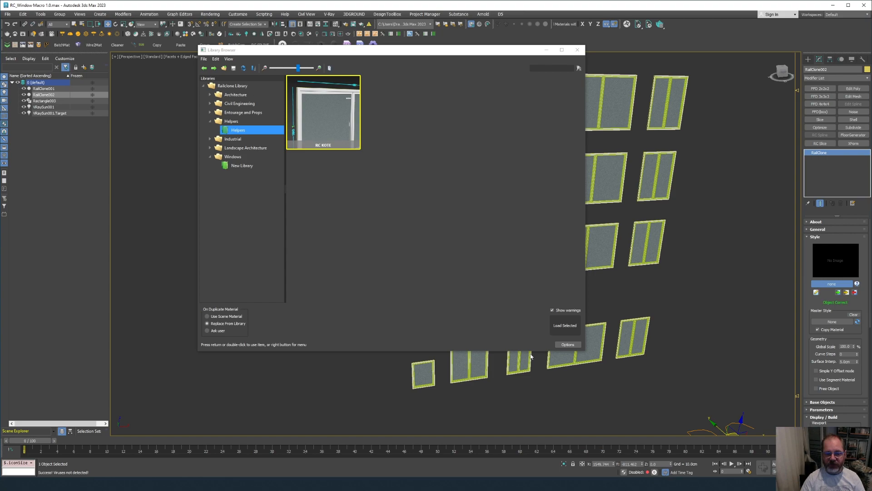
pyautogui.moveTo(807, 367); pyautogui.dragTo(811, 295)
pyautogui.click(823, 331)
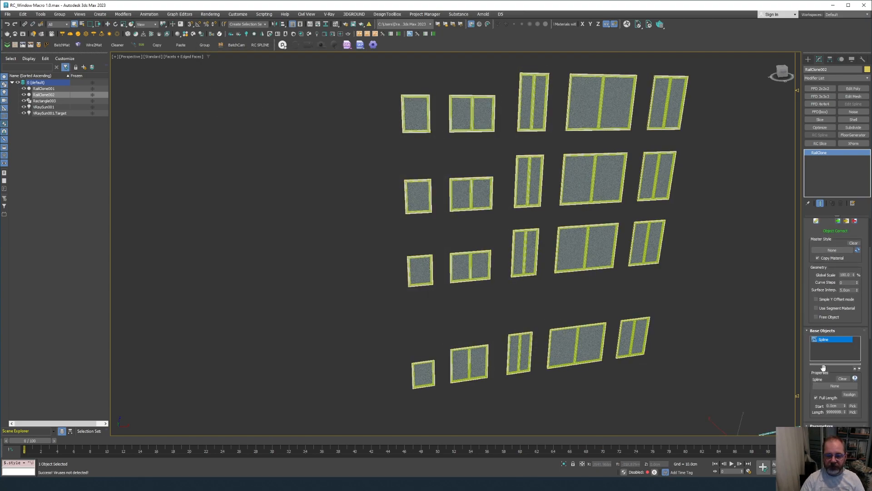
# Pick the Rectangle001 window spline as the dimension object's base spline.
pyautogui.click(835, 385)
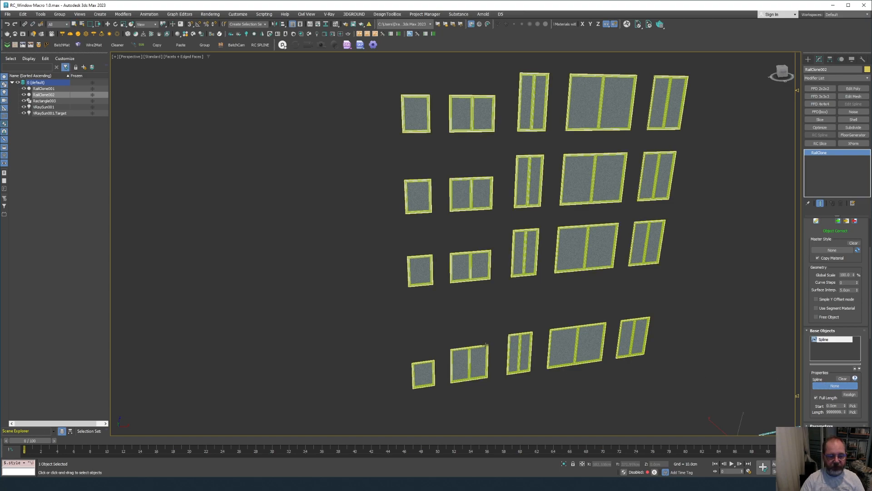
pyautogui.scroll(5, 482, 347)
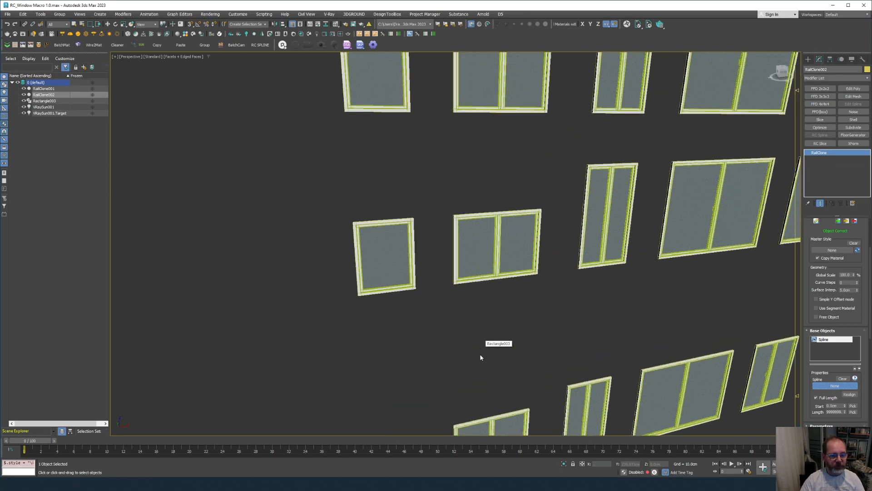
pyautogui.press('w')
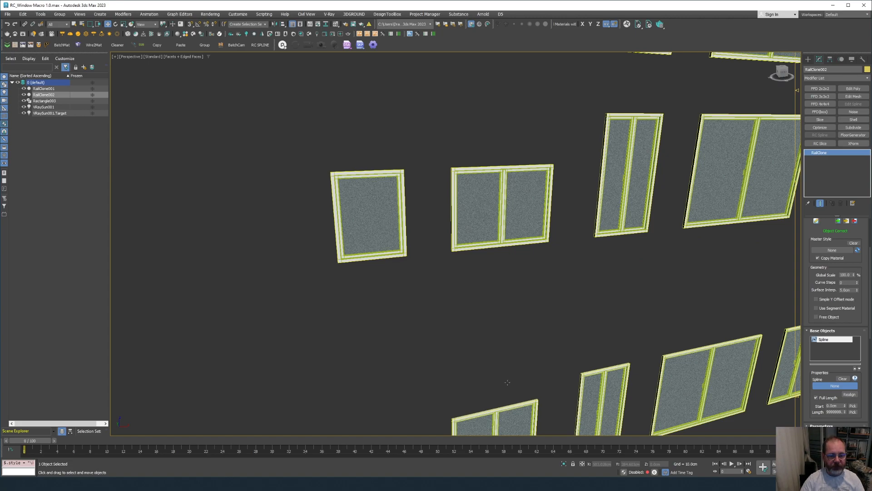
pyautogui.keyDown('alt'); pyautogui.moveTo(507, 382); pyautogui.dragTo(500, 302, button='middle'); pyautogui.keyUp('alt')
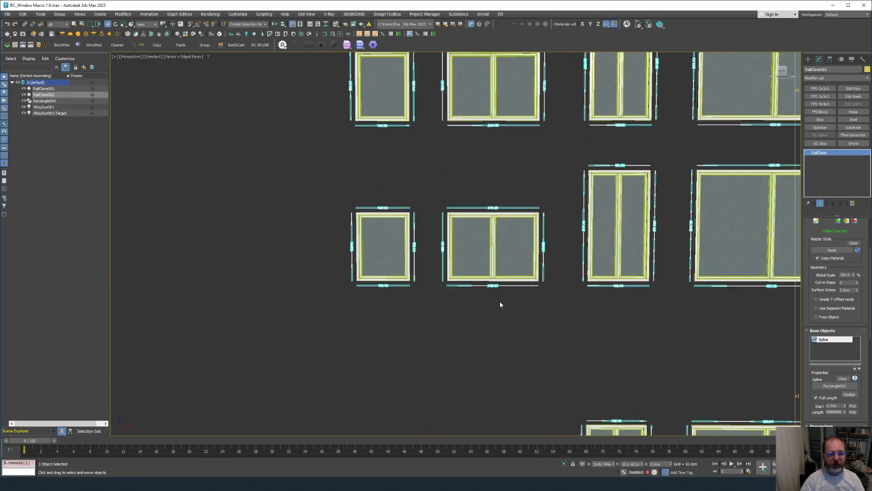
pyautogui.scroll(6, 500, 302)
pyautogui.scroll(-4, 499, 302)
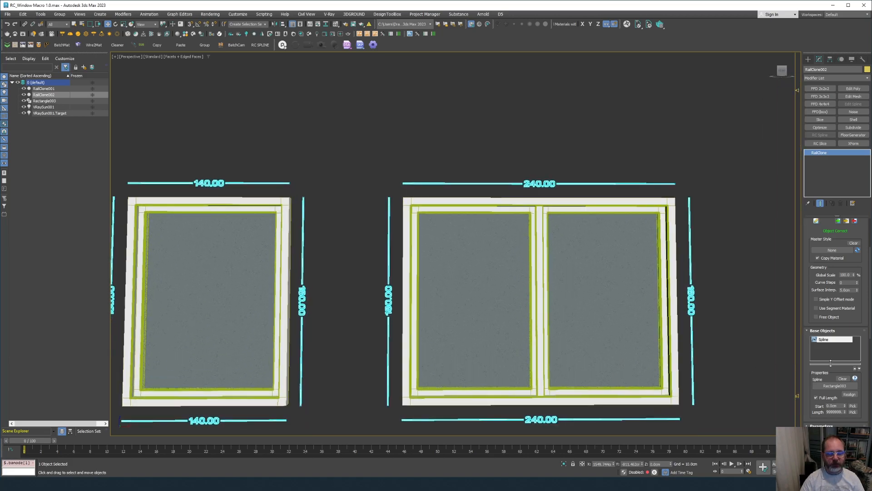
pyautogui.scroll(-3, 819, 296)
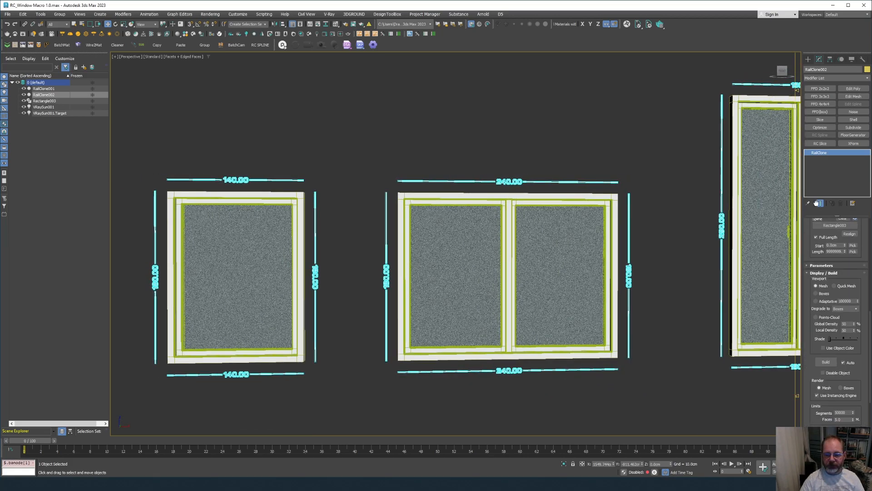
# In Parameters, enable Use 1/2 Spline and turn on MatID for the labels.
pyautogui.click(821, 295)
pyautogui.scroll(-1, 813, 286)
pyautogui.click(816, 319)
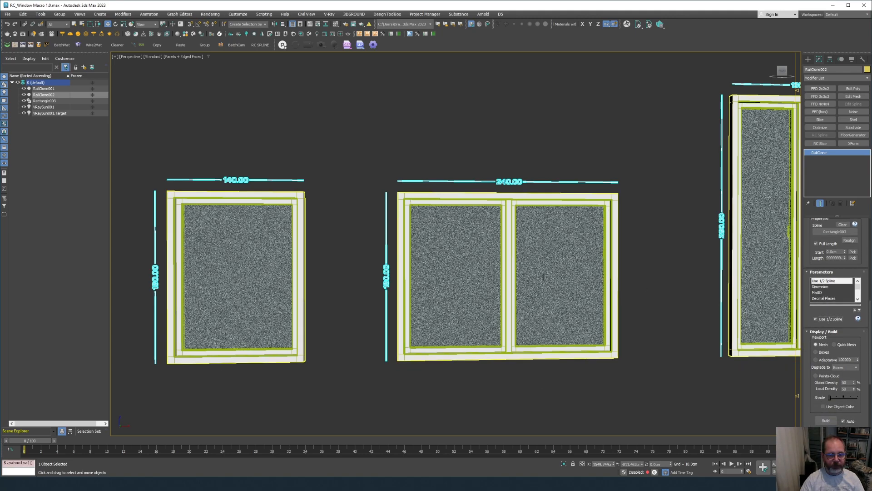
pyautogui.scroll(3, 598, 346)
pyautogui.keyDown('alt'); pyautogui.moveTo(596, 378); pyautogui.dragTo(745, 374, button='middle'); pyautogui.keyUp('alt')
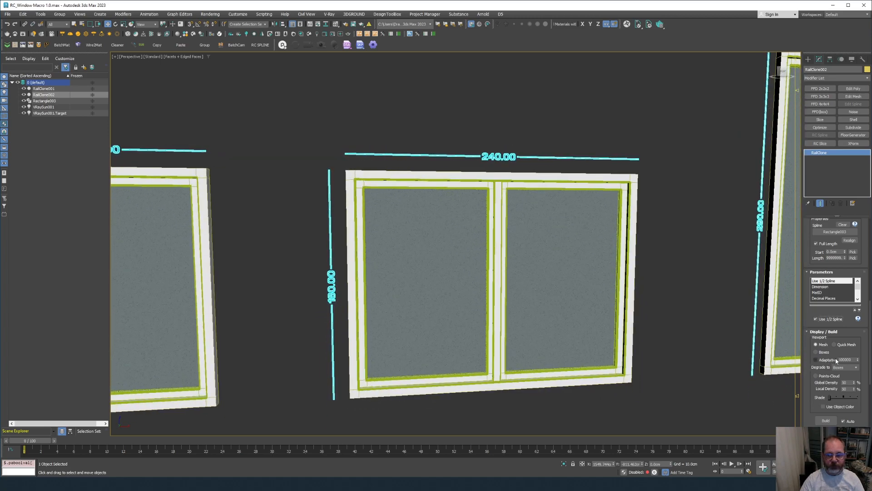
pyautogui.click(820, 287)
pyautogui.click(818, 292)
pyautogui.click(819, 319)
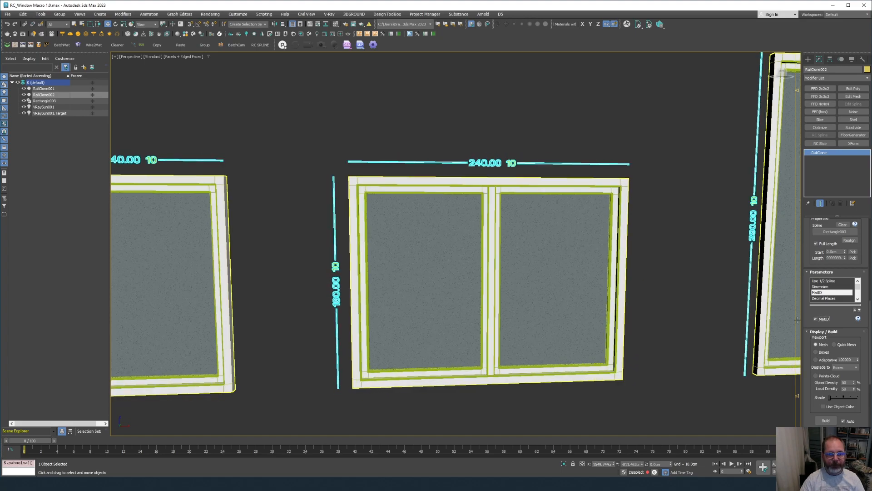
pyautogui.scroll(-5, 577, 296)
# Set the dimension Decimal Places parameter to 0.
pyautogui.scroll(-3, 577, 295)
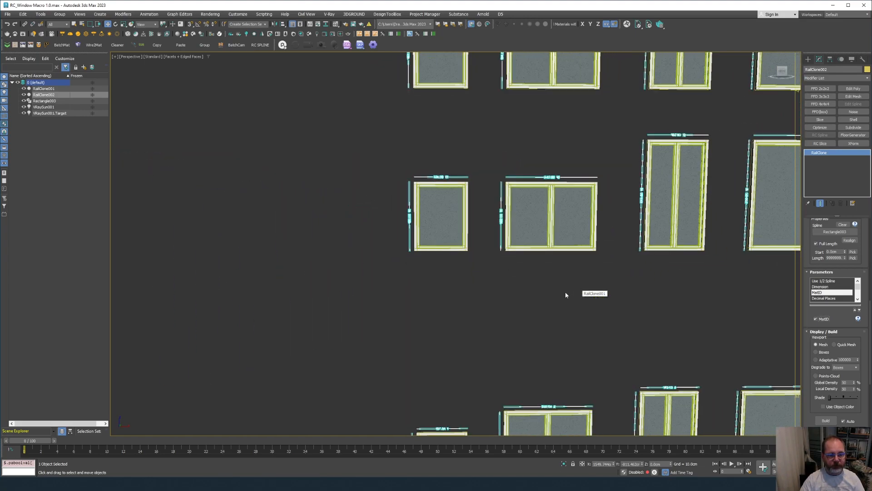
pyautogui.scroll(4, 526, 279)
pyautogui.scroll(-5, 525, 279)
pyautogui.scroll(4, 526, 279)
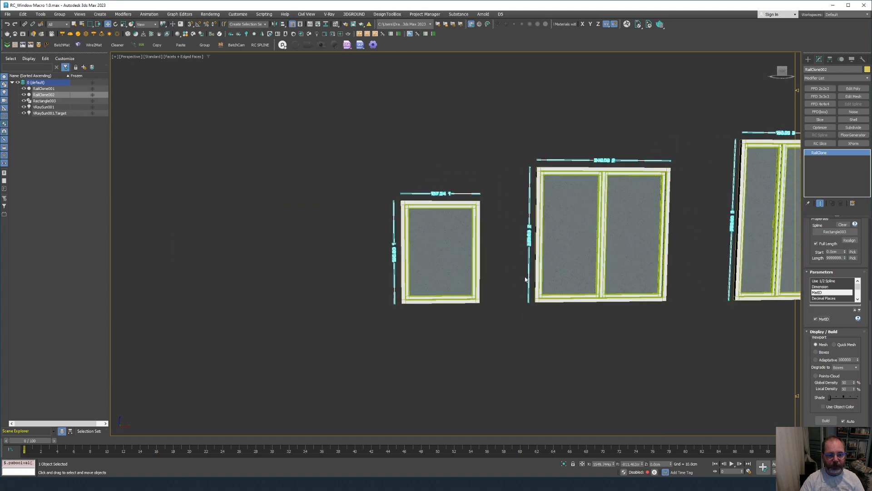
pyautogui.scroll(3, 425, 227)
pyautogui.scroll(-1, 394, 189)
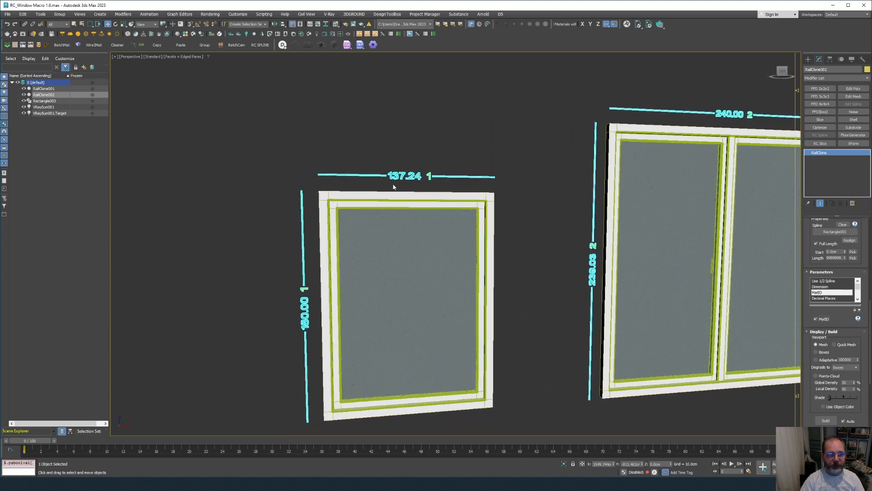
pyautogui.click(816, 299)
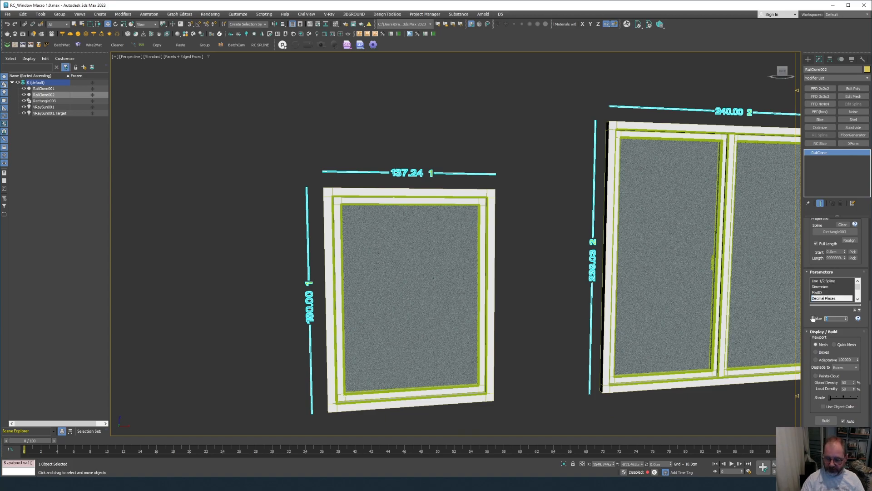
pyautogui.press('Return')
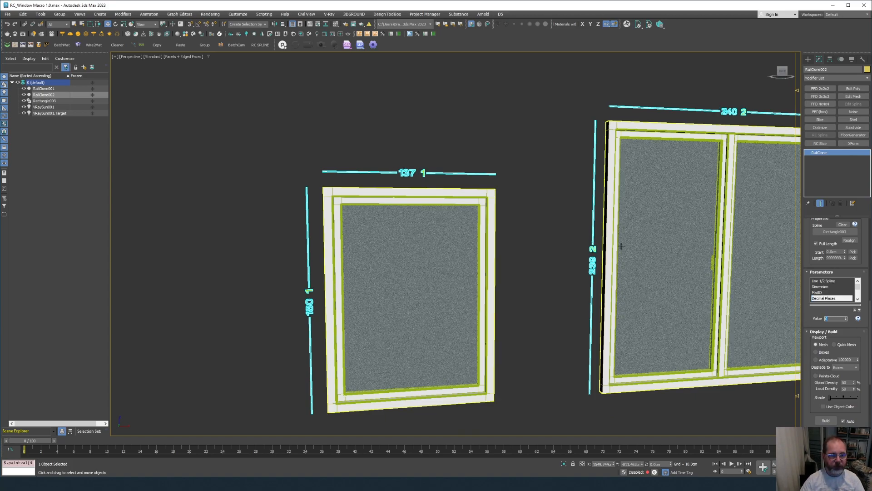
pyautogui.scroll(6, 607, 214)
# Reselect the dimension lines object and set its Scale Value to 150.
pyautogui.click(551, 156)
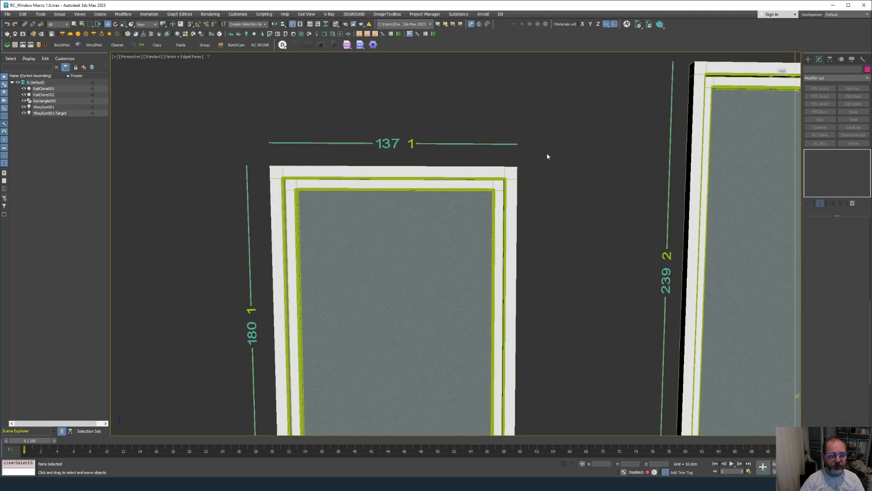
pyautogui.click(682, 274)
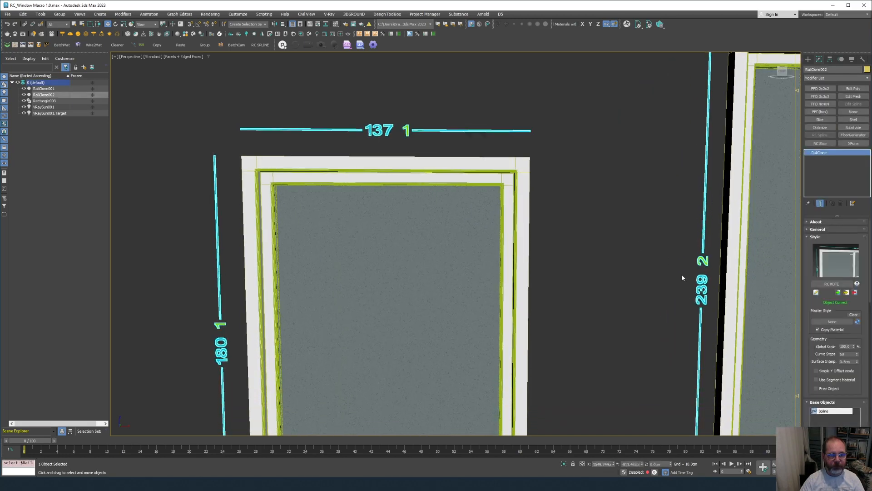
pyautogui.scroll(-2, 682, 274)
pyautogui.scroll(2, 740, 303)
pyautogui.scroll(-5, 817, 210)
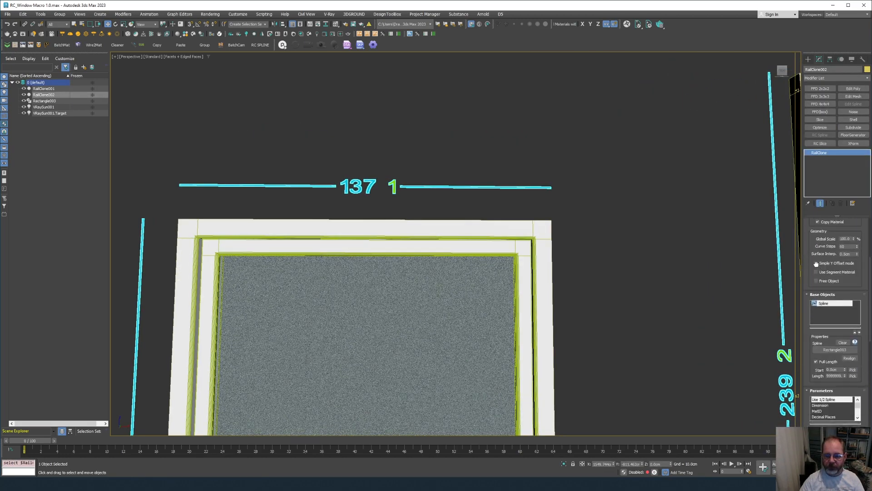
pyautogui.scroll(-3, 820, 348)
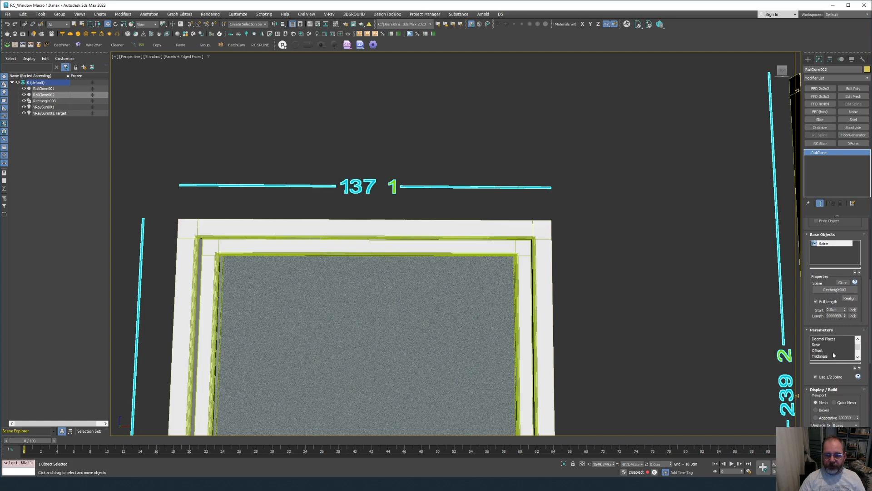
pyautogui.click(820, 346)
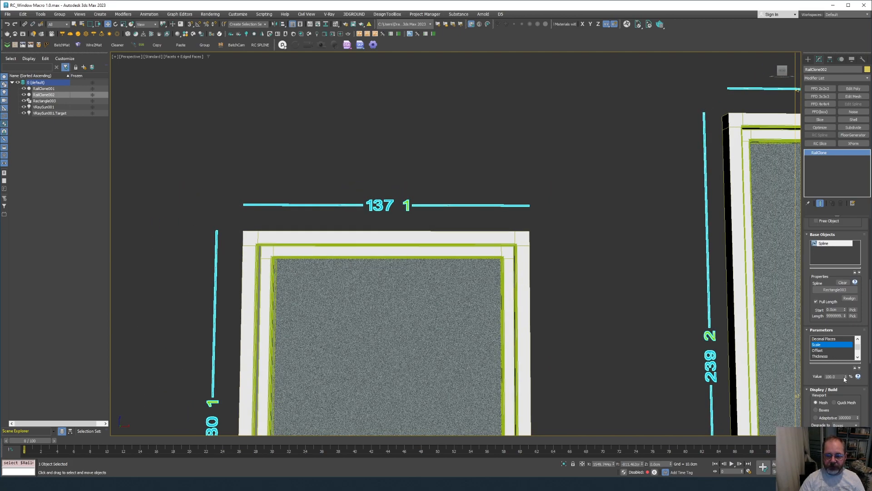
pyautogui.doubleClick(841, 377)
pyautogui.write('150')
pyautogui.press('Return')
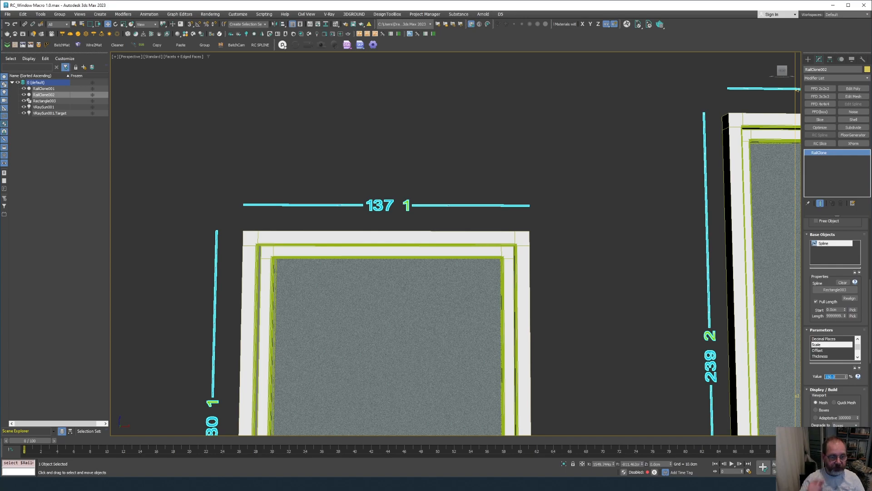
# Set the Offset Value to 15 cm so labels sit away from the windows.
pyautogui.moveTo(422, 291)
pyautogui.keyDown('alt'); pyautogui.mouseDown(button='middle')
pyautogui.moveTo(420, 313)
pyautogui.moveTo(412, 302)
pyautogui.mouseUp(button='middle'); pyautogui.keyUp('alt')
pyautogui.scroll(-4, 420, 313)
pyautogui.scroll(2, 658, 182)
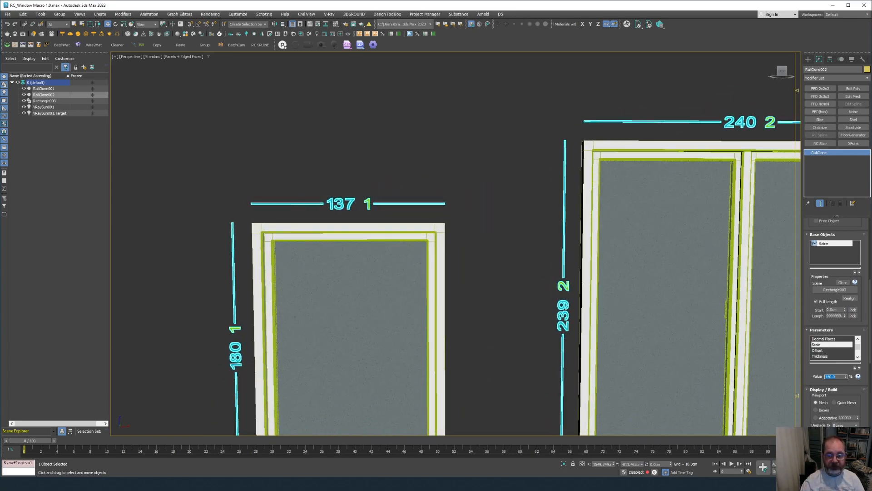
pyautogui.click(818, 350)
pyautogui.doubleClick(833, 377)
pyautogui.write('15')
pyautogui.press('Return')
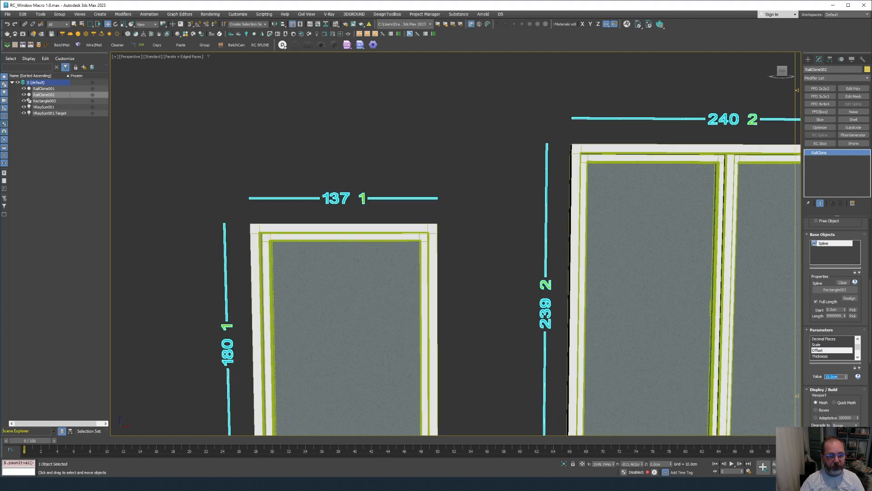
pyautogui.scroll(-8, 324, 241)
pyautogui.moveTo(324, 241); pyautogui.dragTo(290, 337, button='middle')
pyautogui.scroll(8, 604, 385)
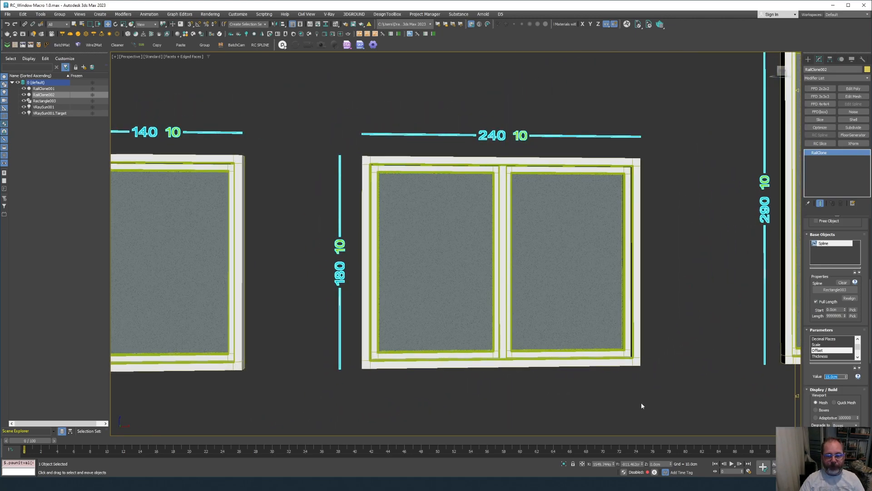
# Orbit to a frontal view, clear the selection, and select the RailClone001 window facade.
pyautogui.scroll(-10, 629, 405)
pyautogui.scroll(5, 627, 376)
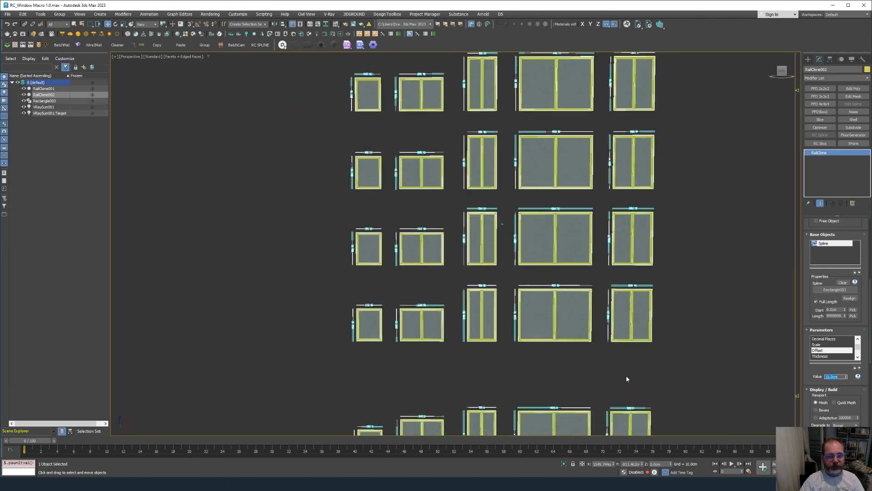
pyautogui.scroll(10, 558, 366)
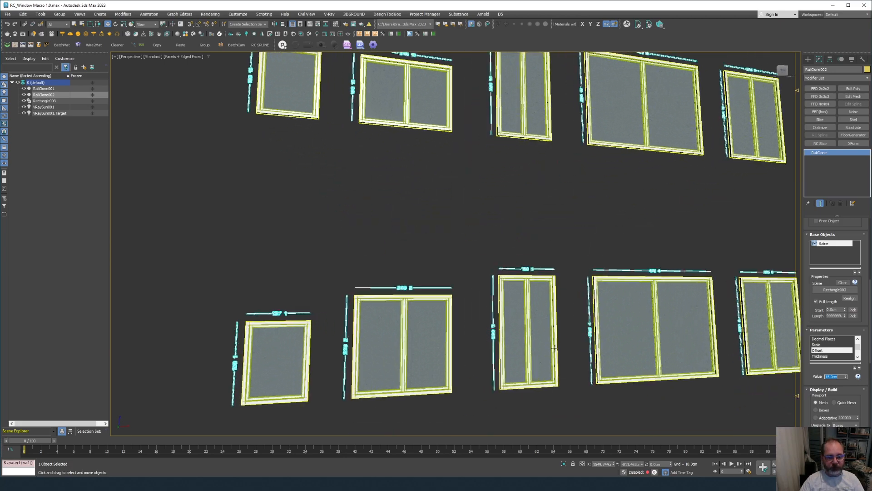
pyautogui.keyDown('alt'); pyautogui.moveTo(579, 184); pyautogui.dragTo(492, 184, button='middle'); pyautogui.keyUp('alt')
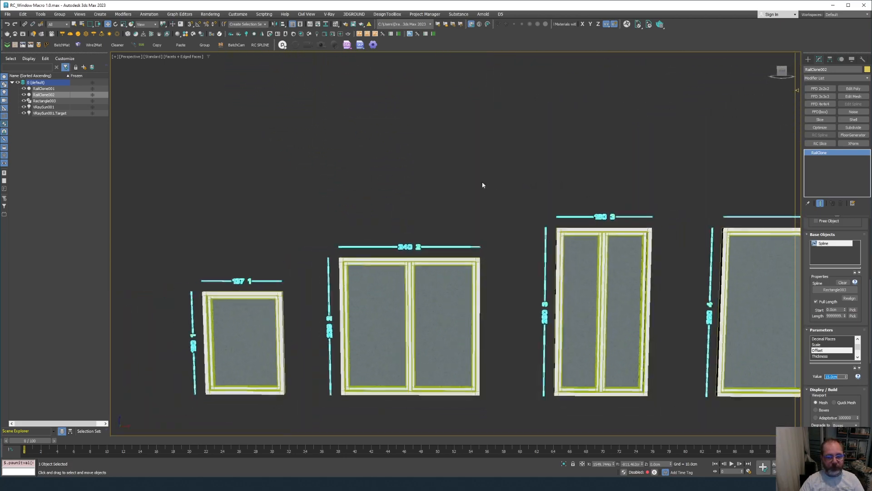
pyautogui.click(480, 185)
pyautogui.scroll(2, 452, 297)
pyautogui.click(452, 297)
pyautogui.scroll(-2, 656, 209)
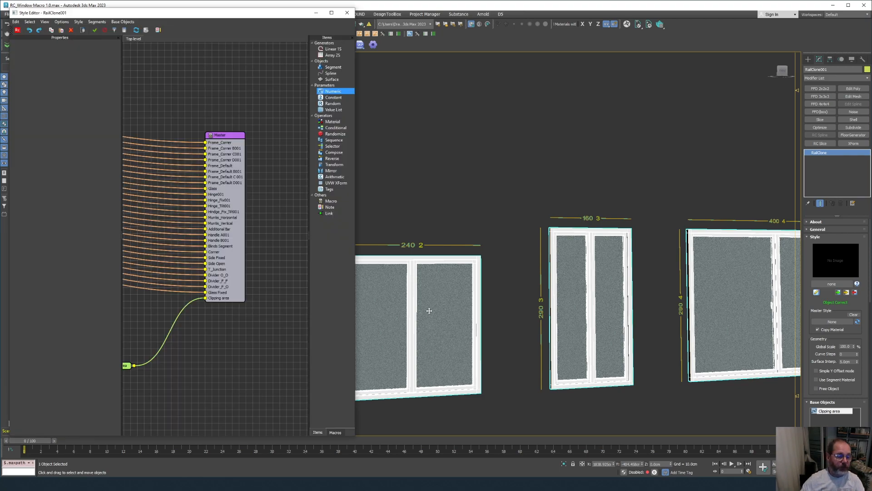
# Select the Master node and enter 1-5 in its MatID property.
pyautogui.moveTo(224, 99); pyautogui.dragTo(250, 117, button='middle')
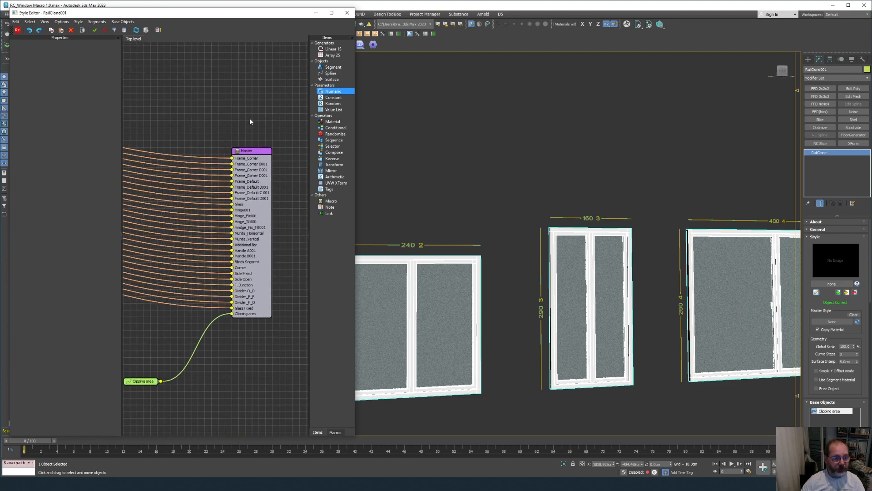
pyautogui.click(252, 152)
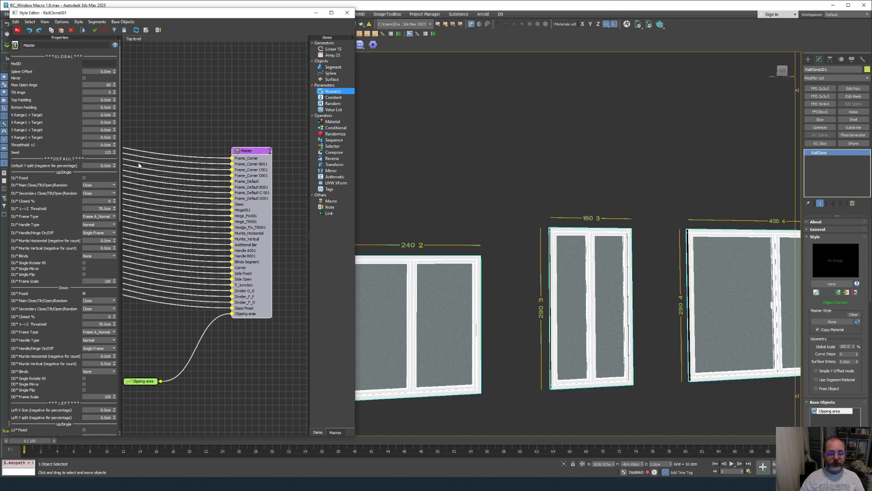
pyautogui.scroll(-5, 524, 279)
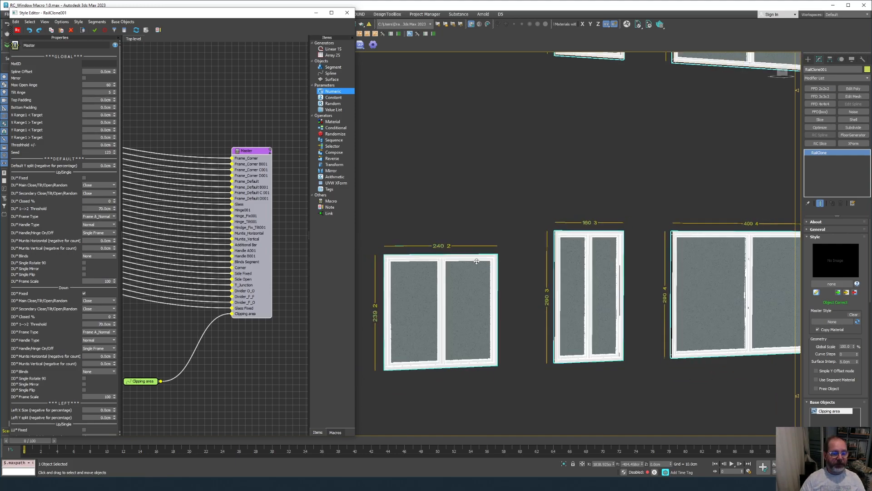
pyautogui.scroll(8, 524, 279)
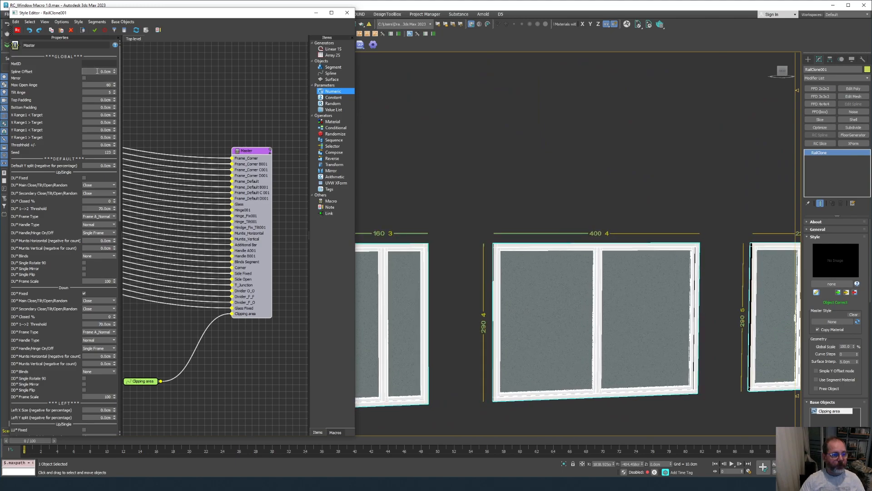
pyautogui.click(94, 64)
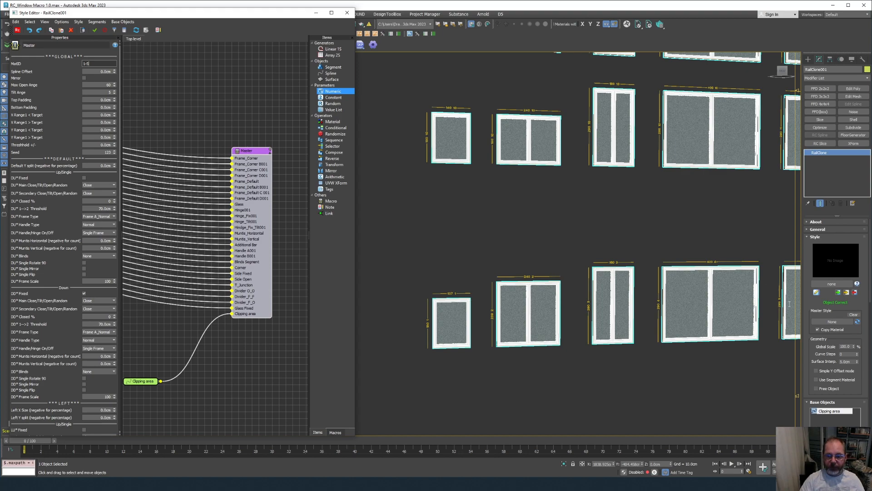
pyautogui.scroll(-5, 815, 345)
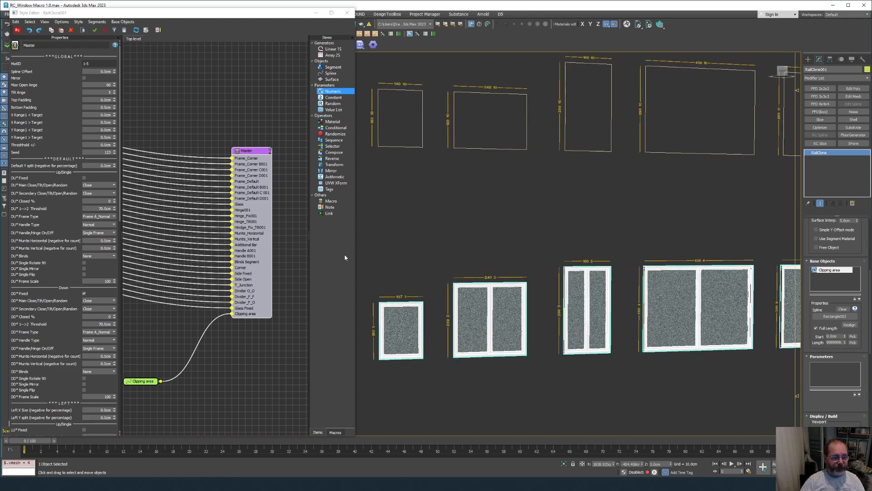
# Drag the Style Editor narrower, then zoom and orbit until the 240 window is fully visible.
pyautogui.moveTo(354, 254); pyautogui.dragTo(260, 252)
pyautogui.moveTo(193, 254); pyautogui.dragTo(130, 267, button='middle')
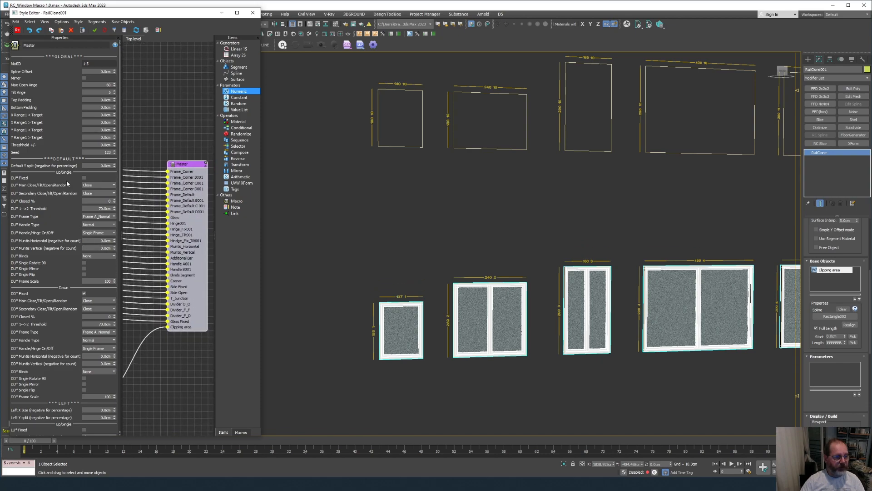
pyautogui.scroll(-15, 59, 373)
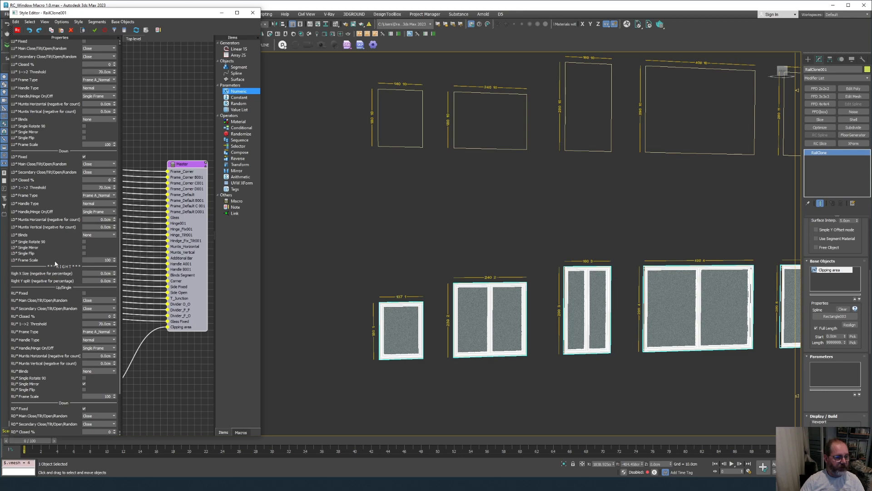
pyautogui.scroll(19, 62, 311)
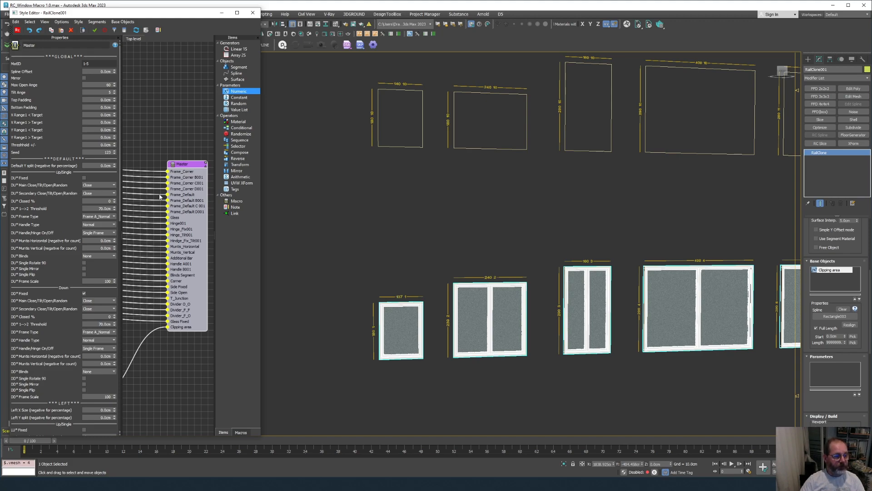
pyautogui.scroll(4, 560, 282)
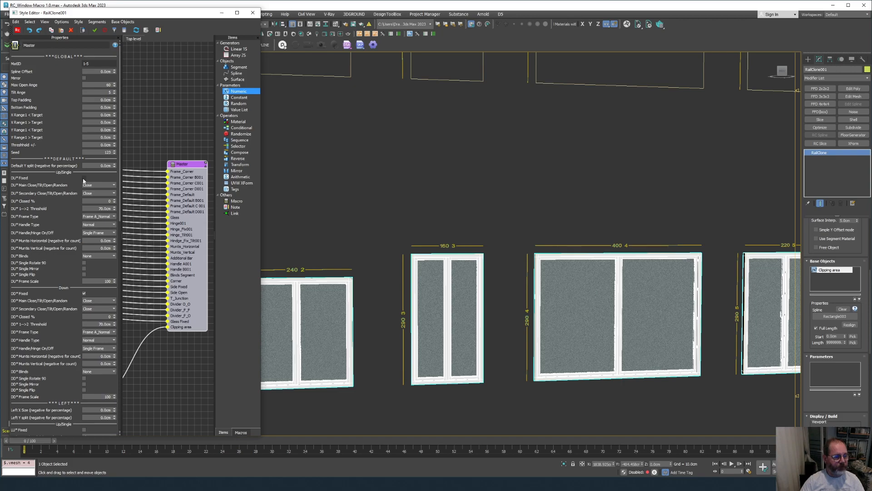
pyautogui.moveTo(409, 277)
pyautogui.keyDown('alt'); pyautogui.mouseDown(button='middle')
pyautogui.moveTo(471, 283)
pyautogui.moveTo(420, 266)
pyautogui.mouseUp(button='middle'); pyautogui.keyUp('alt')
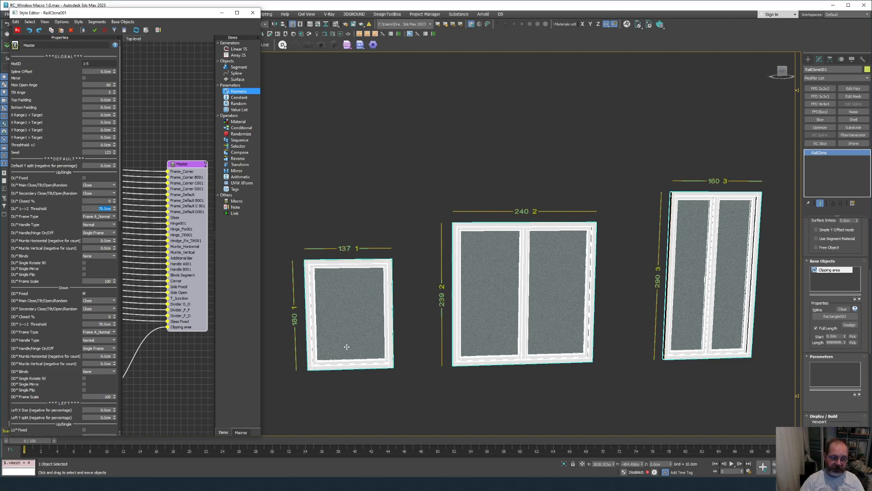
# Try a DU* 1-->2 Threshold of 130 cm.
pyautogui.keyDown('alt'); pyautogui.moveTo(329, 310); pyautogui.dragTo(325, 294, button='middle'); pyautogui.keyUp('alt')
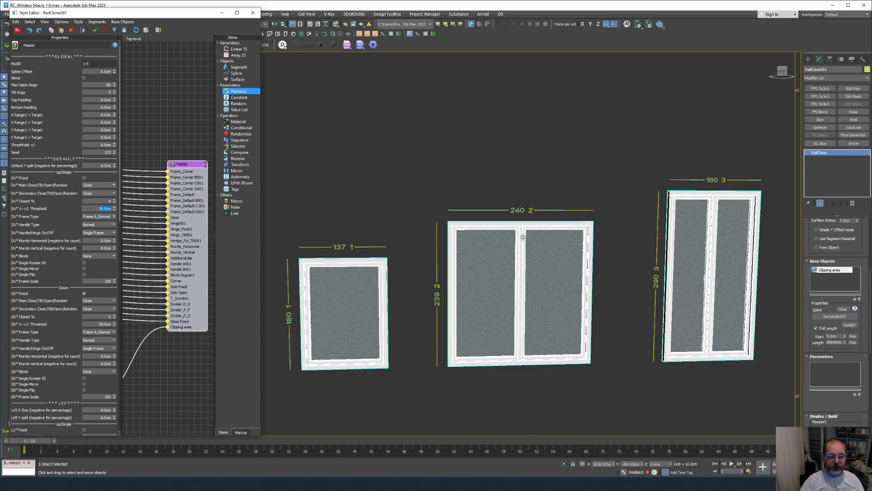
pyautogui.moveTo(516, 216); pyautogui.dragTo(434, 233, button='middle')
pyautogui.scroll(-3, 508, 215)
pyautogui.scroll(-1, 435, 233)
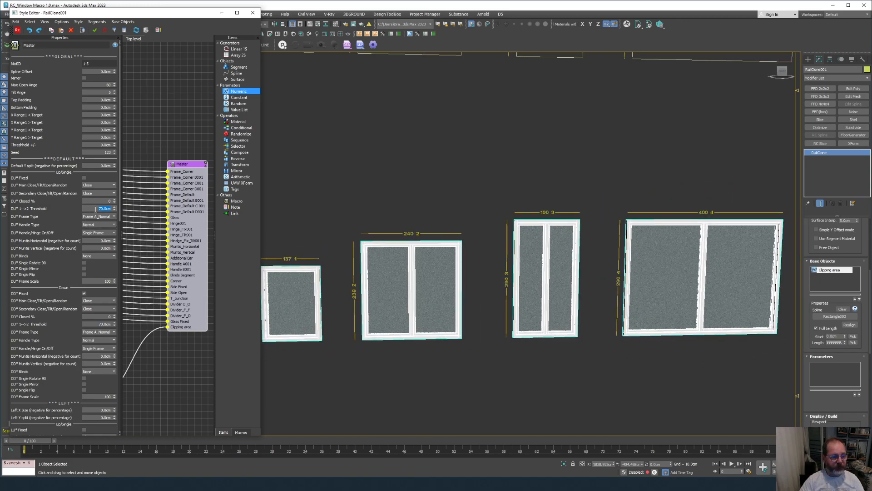
pyautogui.write('13')
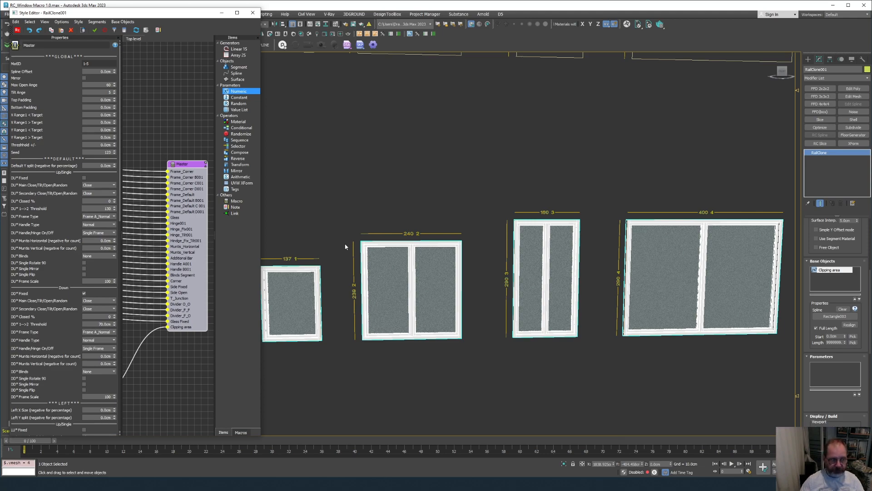
pyautogui.write('0')
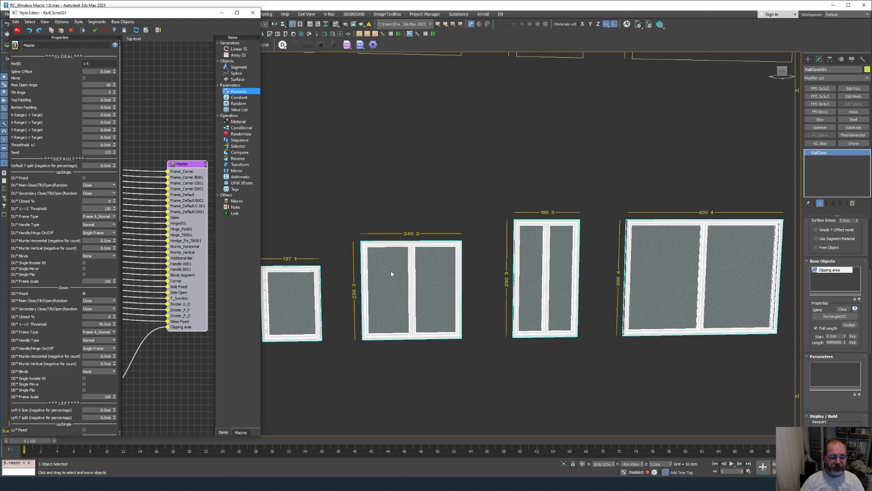
pyautogui.press('Return')
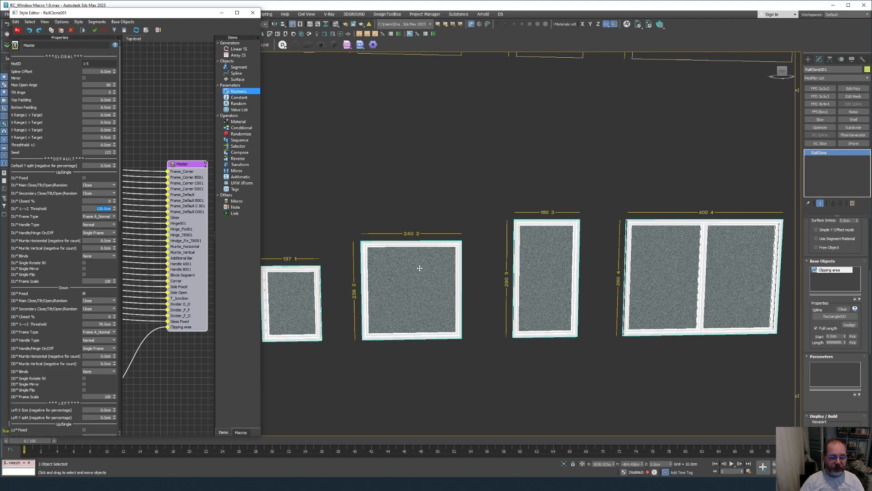
# Change the DU* 1-->2 Threshold to 110 cm so the 160 and 220 windows become single panes.
pyautogui.keyDown('alt'); pyautogui.moveTo(420, 262); pyautogui.dragTo(473, 292, button='middle'); pyautogui.keyUp('alt')
pyautogui.scroll(-2, 473, 292)
pyautogui.moveTo(507, 268); pyautogui.dragTo(461, 265, button='middle')
pyautogui.scroll(-2, 461, 265)
pyautogui.scroll(1, 461, 265)
pyautogui.scroll(-1, 611, 292)
pyautogui.moveTo(568, 292); pyautogui.dragTo(624, 292, button='middle')
pyautogui.scroll(3, 686, 294)
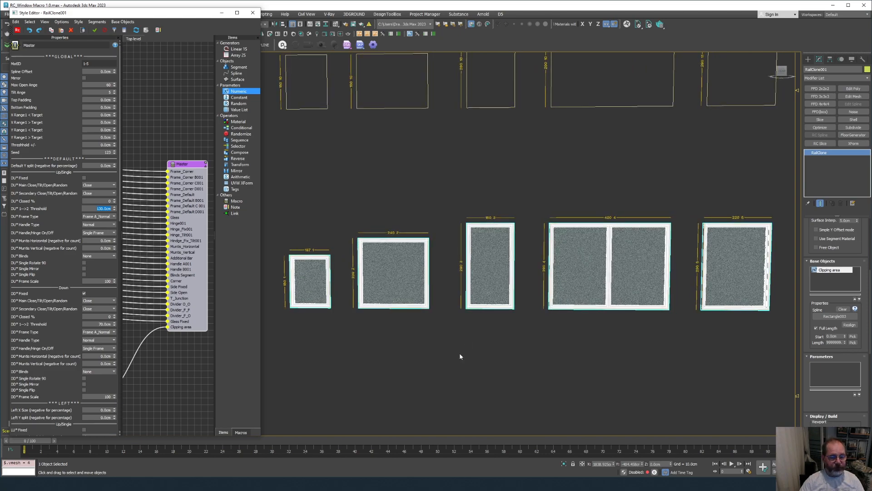
pyautogui.keyDown('alt'); pyautogui.moveTo(460, 354); pyautogui.dragTo(395, 329, button='middle'); pyautogui.keyUp('alt')
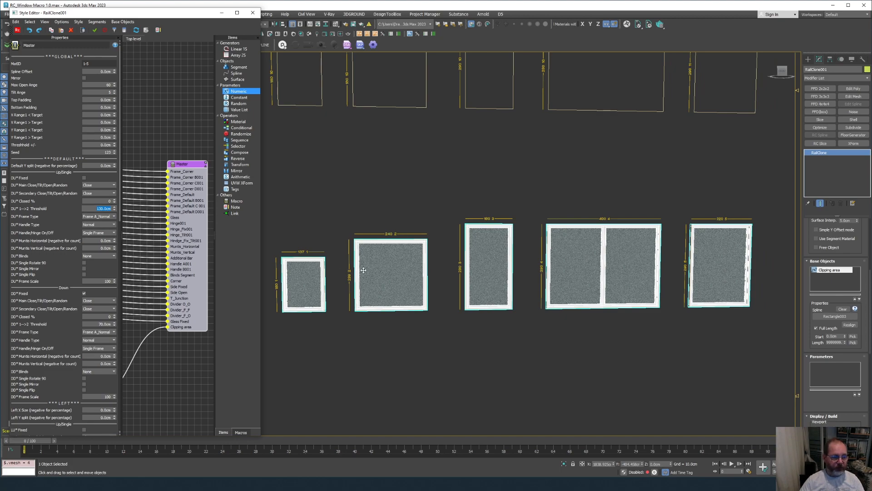
pyautogui.write('110')
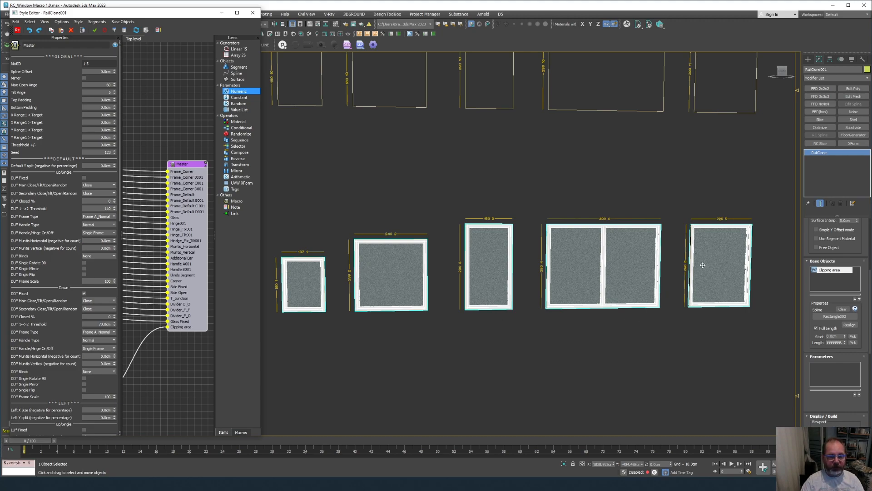
pyautogui.press('Return')
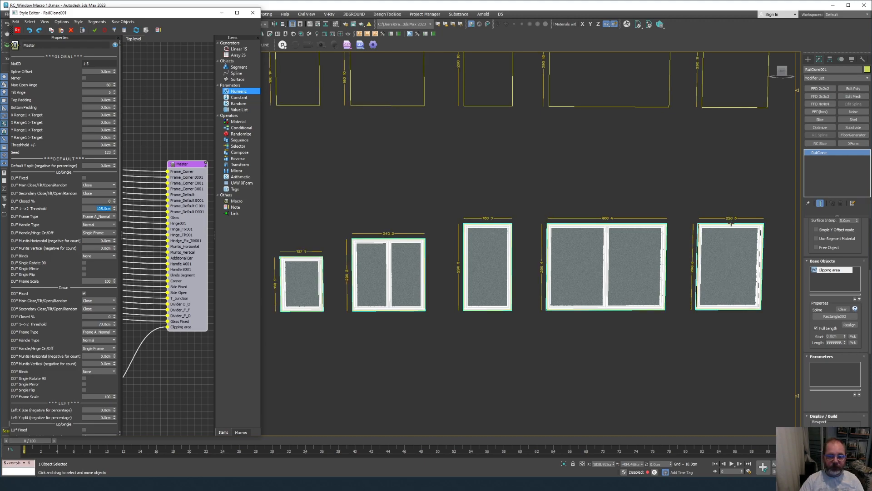
# Set the DU* 1-->2 Threshold to 105 cm, then 100 cm.
pyautogui.press('Return')
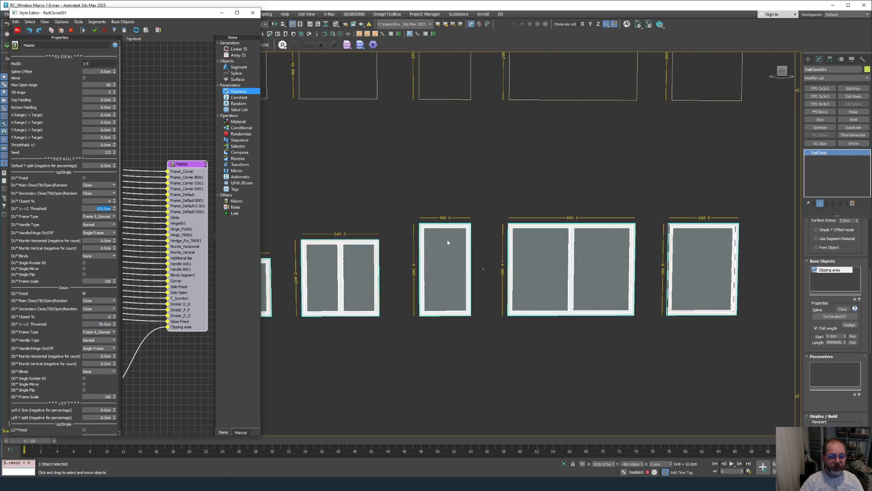
pyautogui.scroll(4, 447, 239)
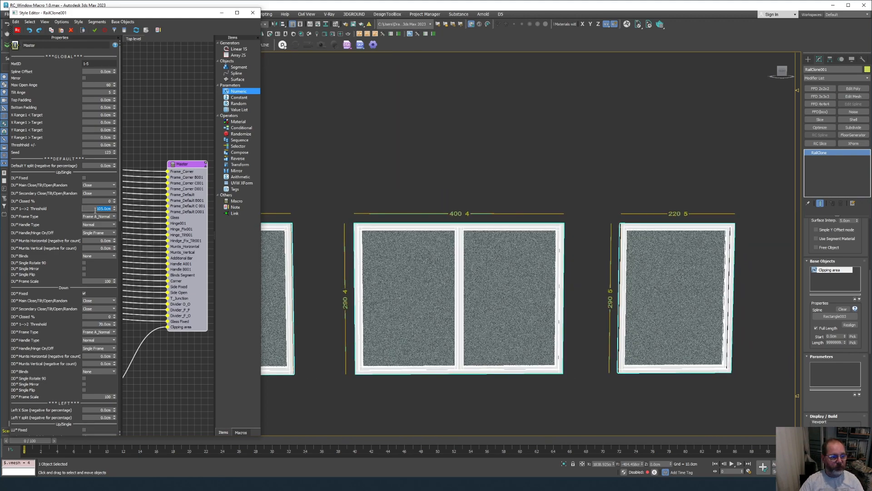
pyautogui.write('100')
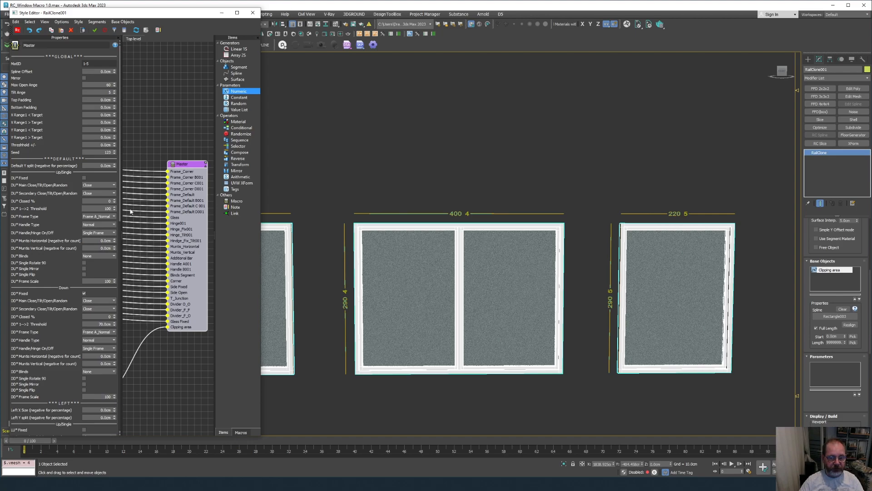
pyautogui.press('Return')
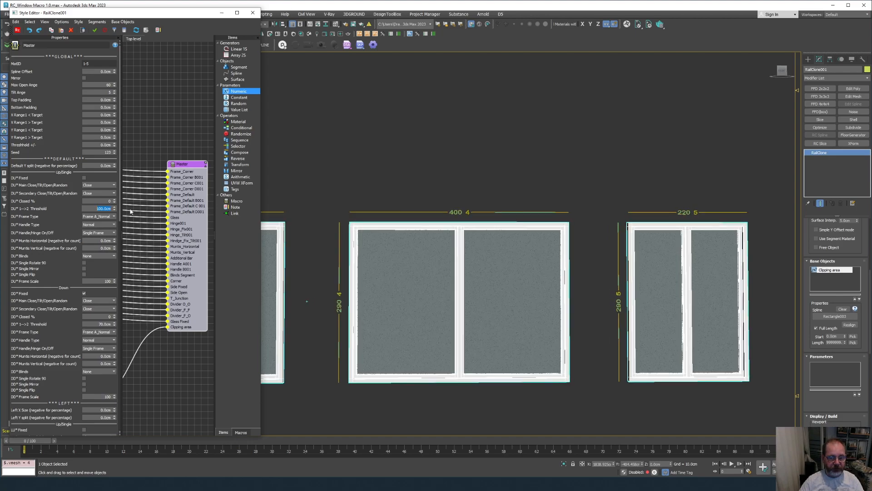
pyautogui.scroll(3, 288, 282)
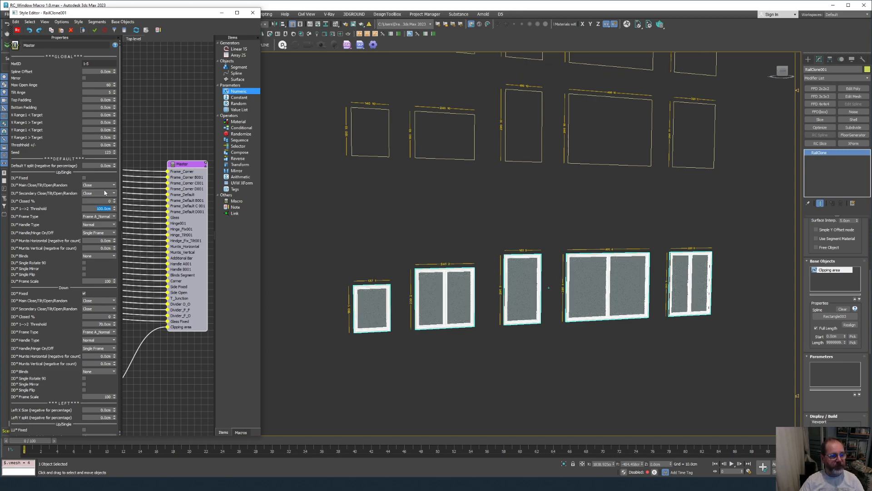
# Tick DU* Fixed to test fixed upper sashes, then untick it again.
pyautogui.click(84, 178)
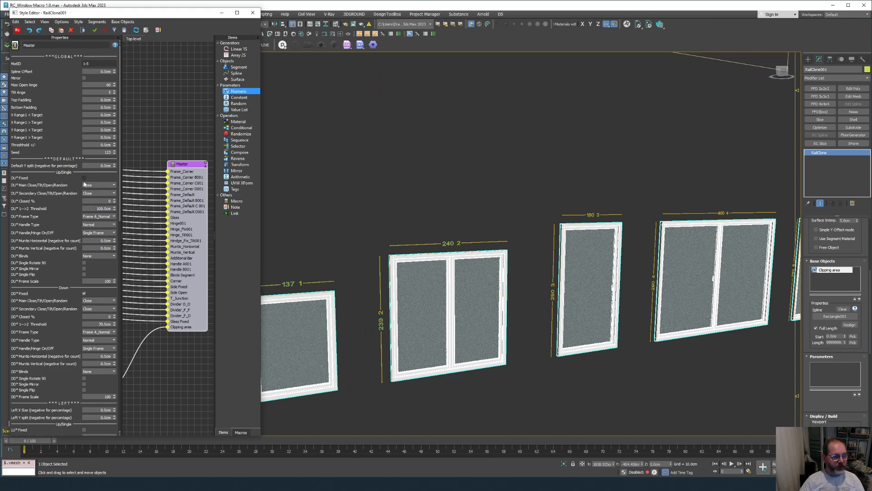
pyautogui.click(84, 177)
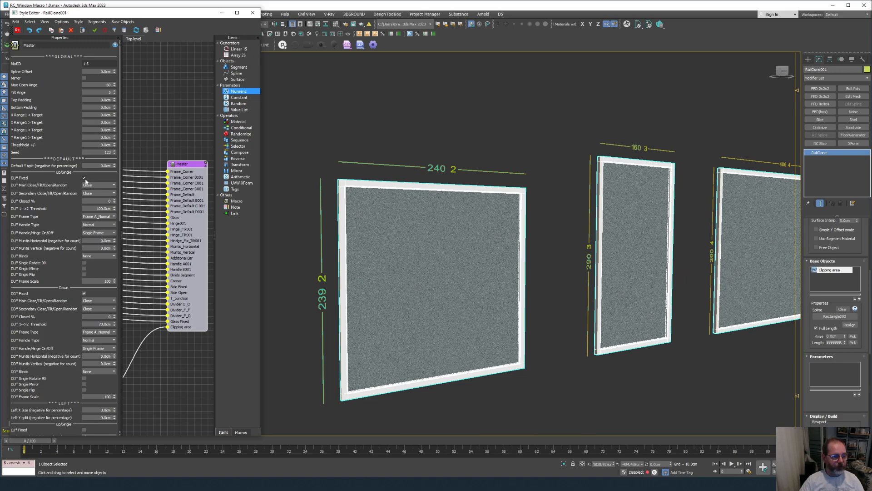
pyautogui.click(84, 177)
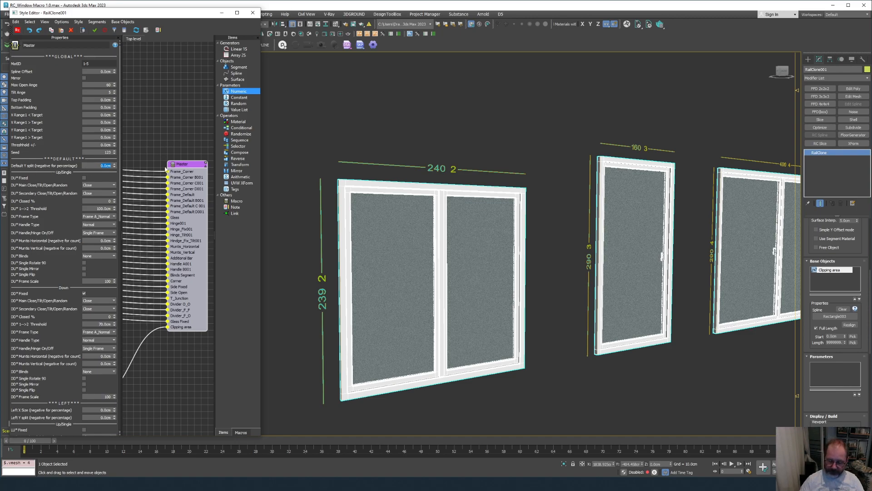
# Set the Default Y split to 60 cm, then -75 cm to raise the transom.
pyautogui.write('0')
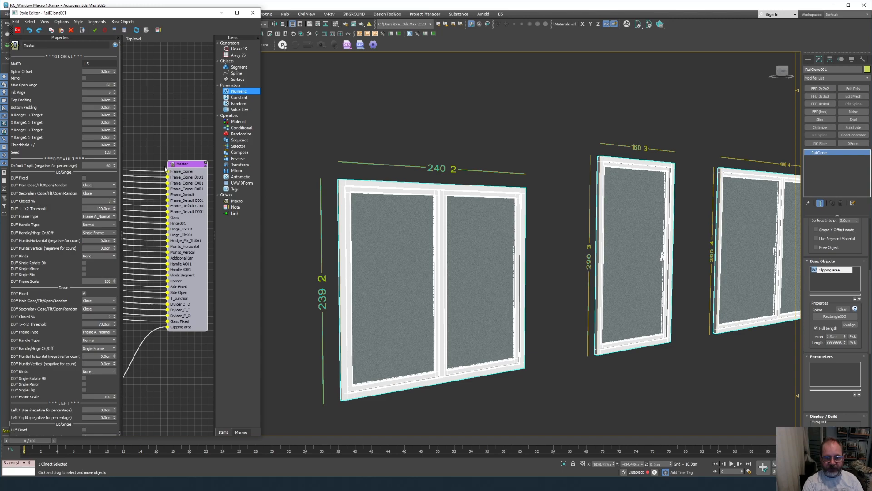
pyautogui.press('Return')
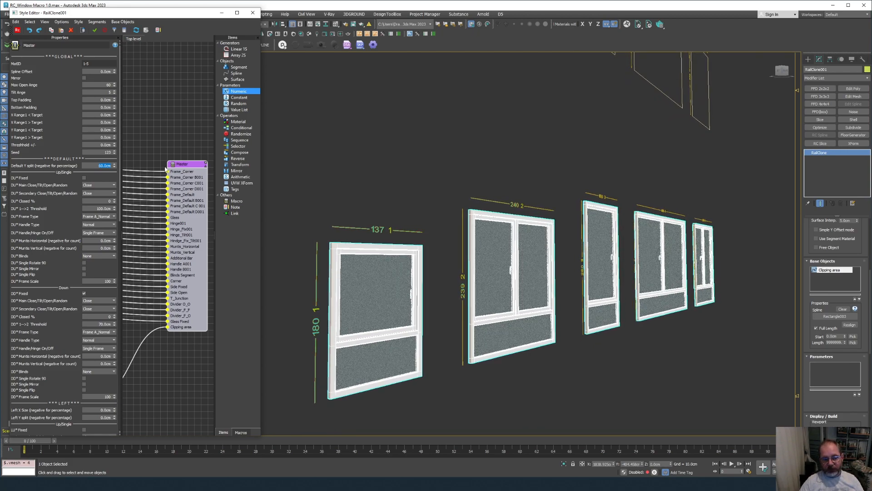
pyautogui.click(97, 165)
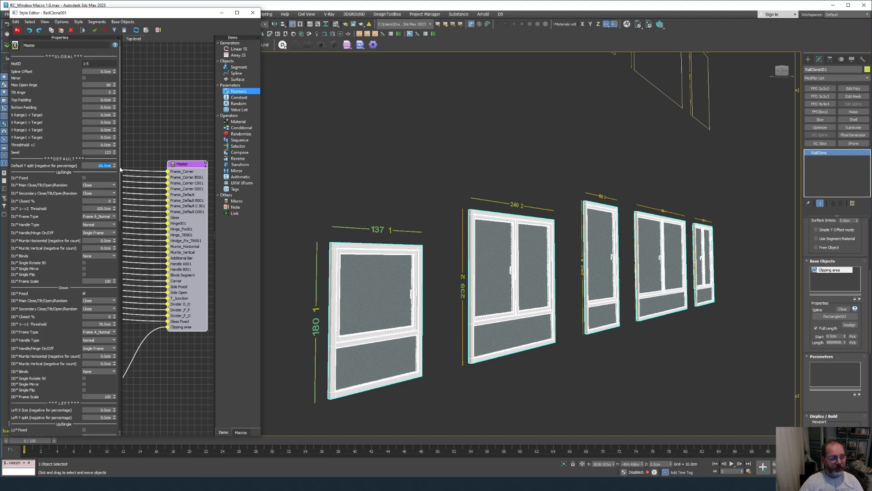
pyautogui.press('BackSpace')
pyautogui.press('Return')
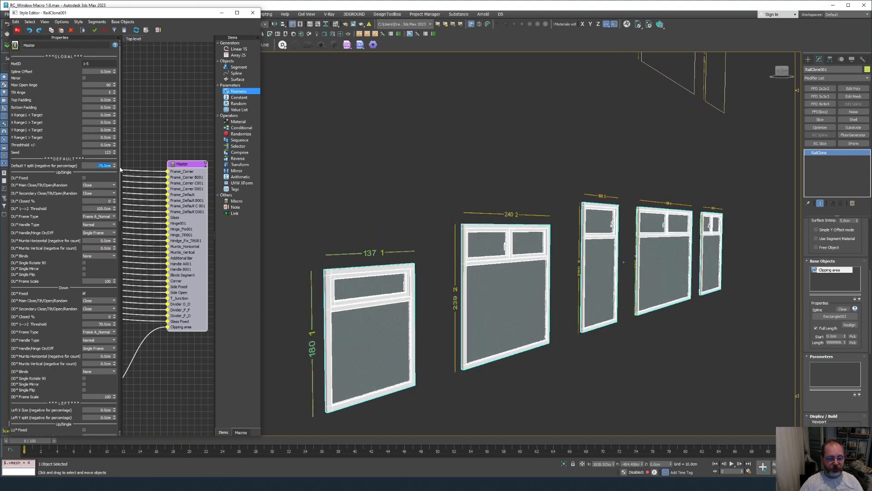
# Tick DU* Fixed so the upper transom panes become fixed, unsplit glass.
pyautogui.scroll(2, 393, 321)
pyautogui.keyDown('alt'); pyautogui.moveTo(392, 320); pyautogui.dragTo(379, 345, button='middle'); pyautogui.keyUp('alt')
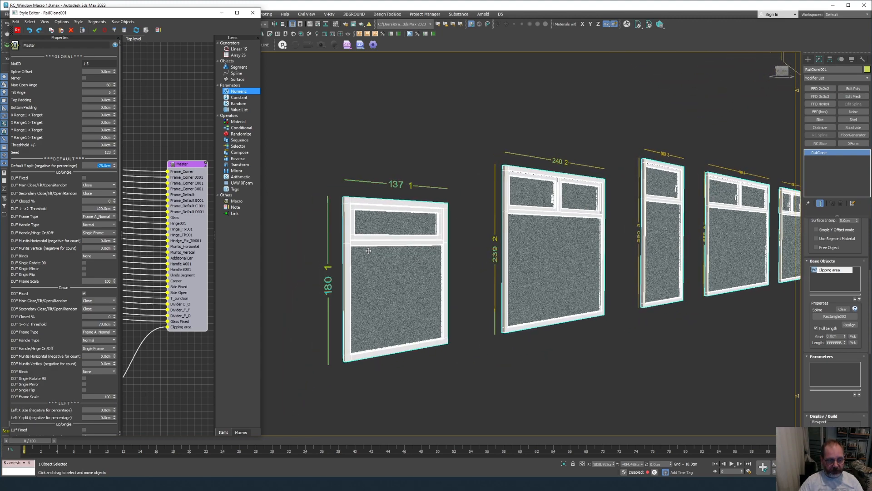
pyautogui.scroll(1, 368, 249)
pyautogui.keyDown('alt'); pyautogui.moveTo(368, 251); pyautogui.dragTo(368, 229, button='middle'); pyautogui.keyUp('alt')
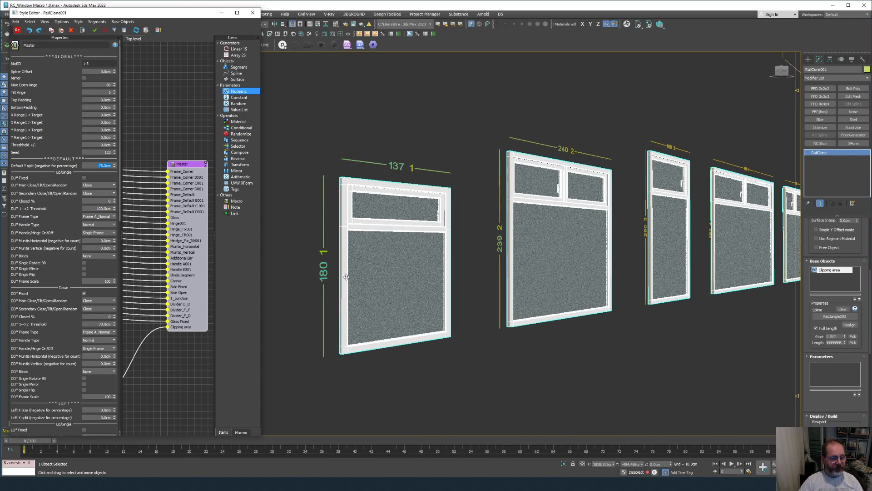
pyautogui.keyDown('alt'); pyautogui.moveTo(680, 258); pyautogui.dragTo(649, 227, button='middle'); pyautogui.keyUp('alt')
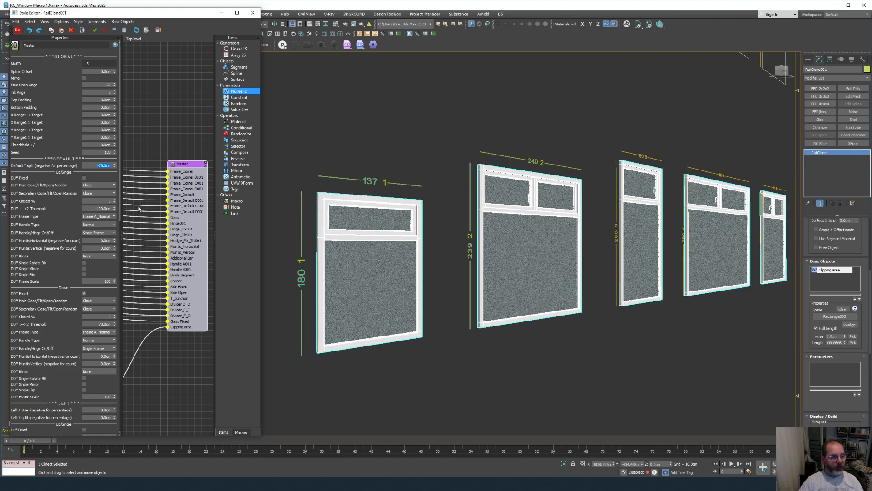
pyautogui.click(85, 179)
pyautogui.click(84, 177)
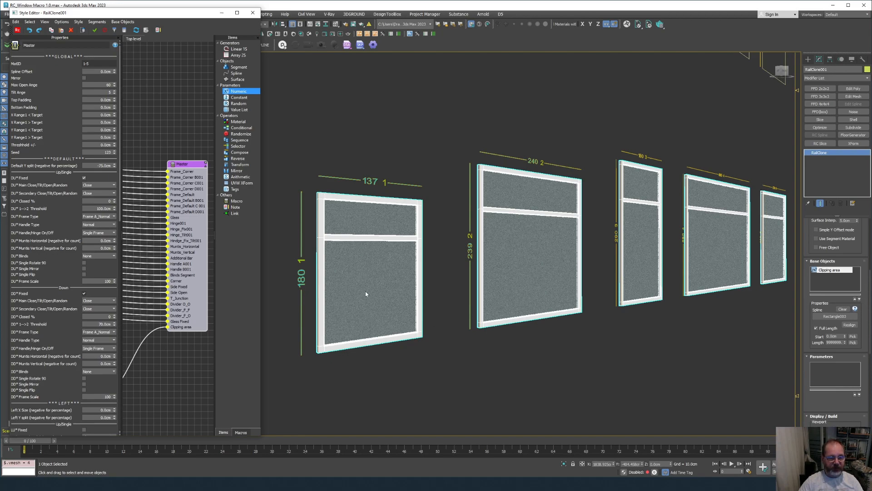
# Untick DD* Fixed and set DD* Main Close/Tilt/Open/Random to Tilt.
pyautogui.click(83, 293)
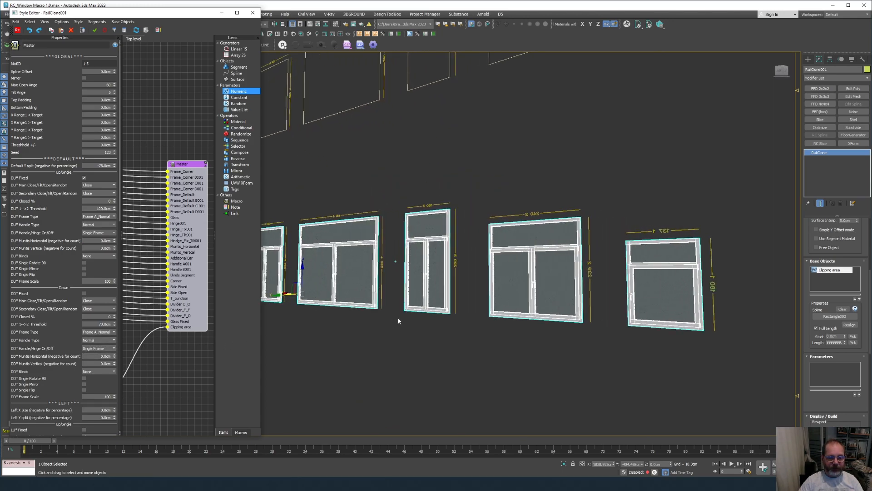
pyautogui.scroll(5, 399, 318)
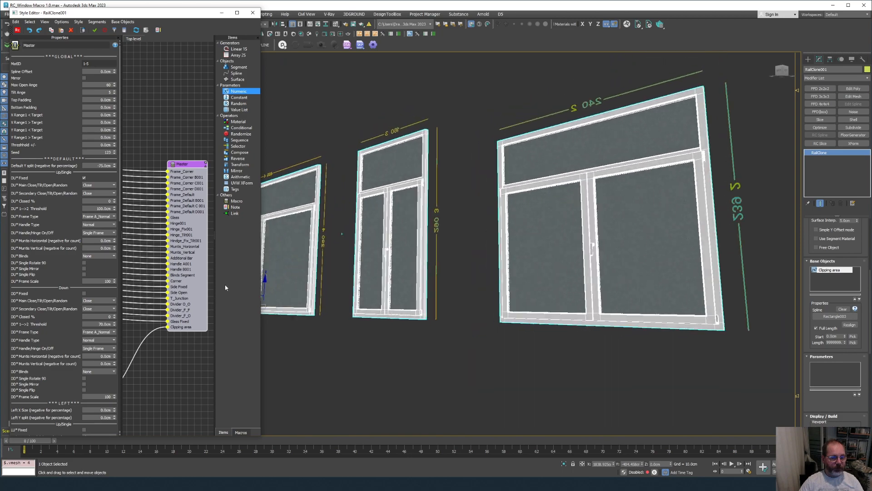
pyautogui.click(94, 300)
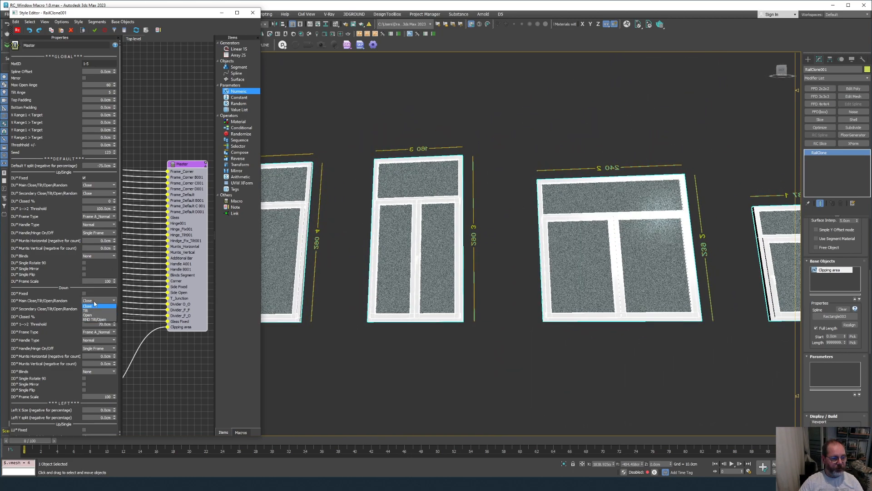
pyautogui.click(100, 306)
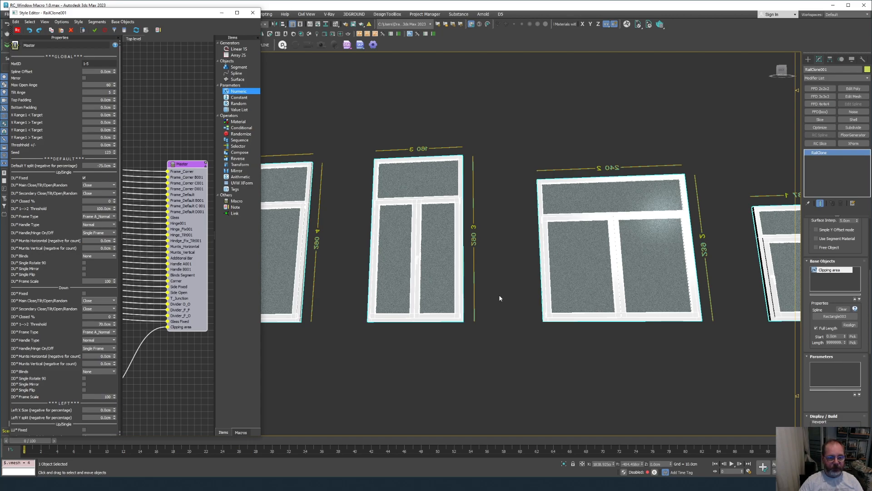
# Switch DD* Main to Open so the lower sashes swing open.
pyautogui.keyDown('alt'); pyautogui.moveTo(499, 298); pyautogui.dragTo(149, 272, button='middle'); pyautogui.keyUp('alt')
pyautogui.click(97, 300)
pyautogui.click(100, 315)
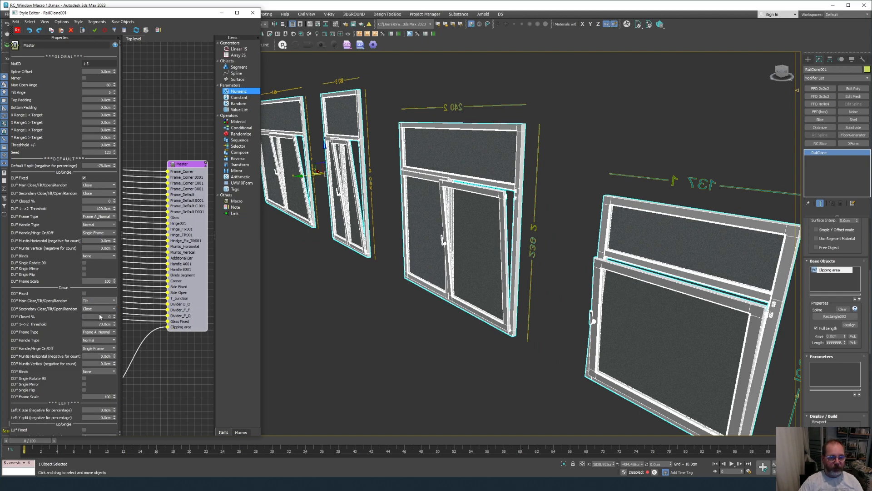
pyautogui.keyDown('alt'); pyautogui.moveTo(304, 304); pyautogui.dragTo(396, 172, button='middle'); pyautogui.keyUp('alt')
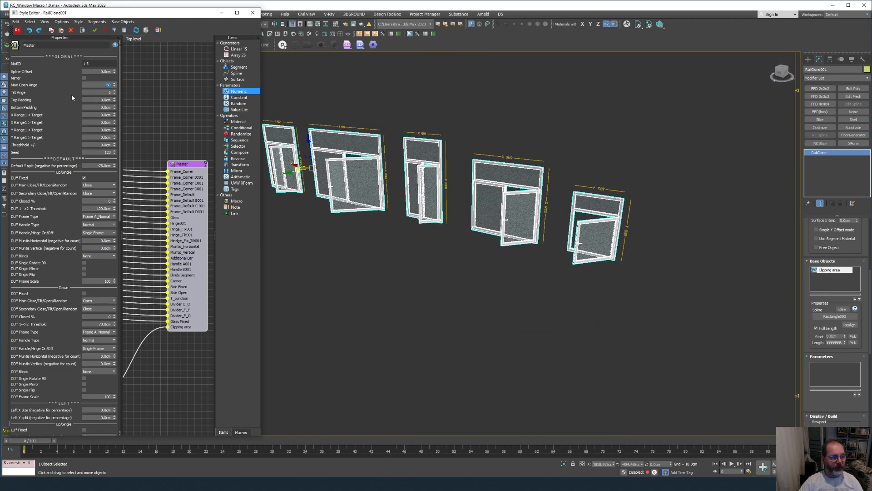
# Set Max Open Angle to 90 degrees and the Seed to 456.
pyautogui.click(104, 86)
pyautogui.write('90')
pyautogui.press('Return')
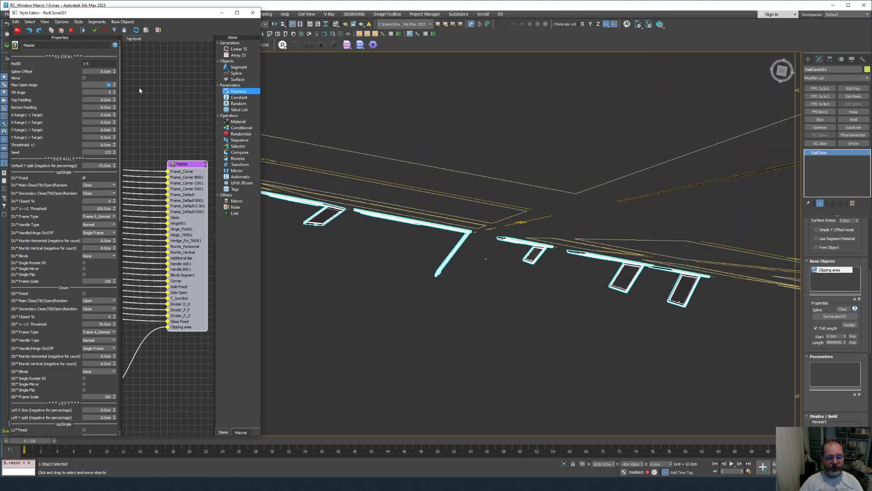
pyautogui.moveTo(103, 152); pyautogui.dragTo(119, 154)
pyautogui.write('456')
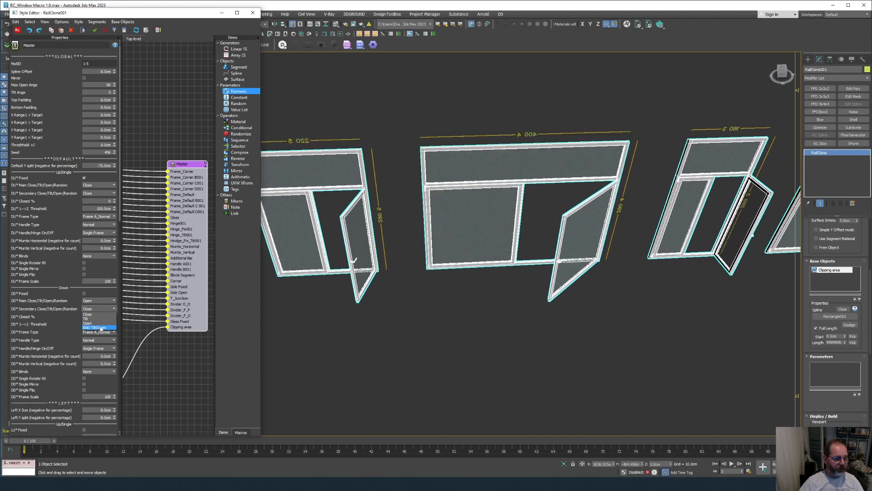
# Set DD* Secondary and DD* Main to RND Tilt/Open.
pyautogui.click(101, 328)
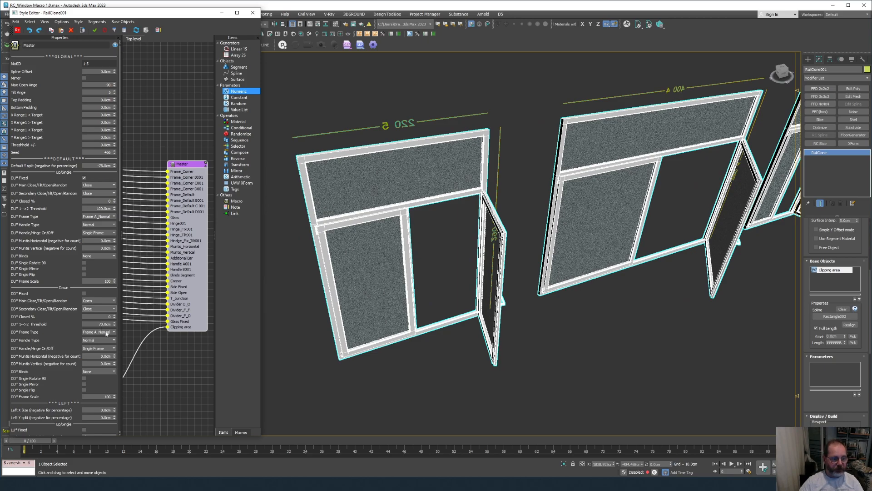
pyautogui.scroll(-3, 102, 312)
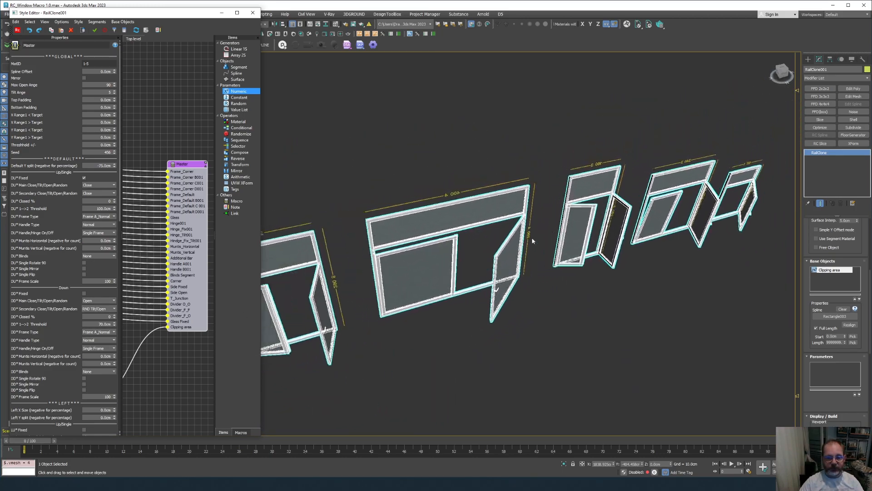
pyautogui.click(104, 301)
pyautogui.click(100, 319)
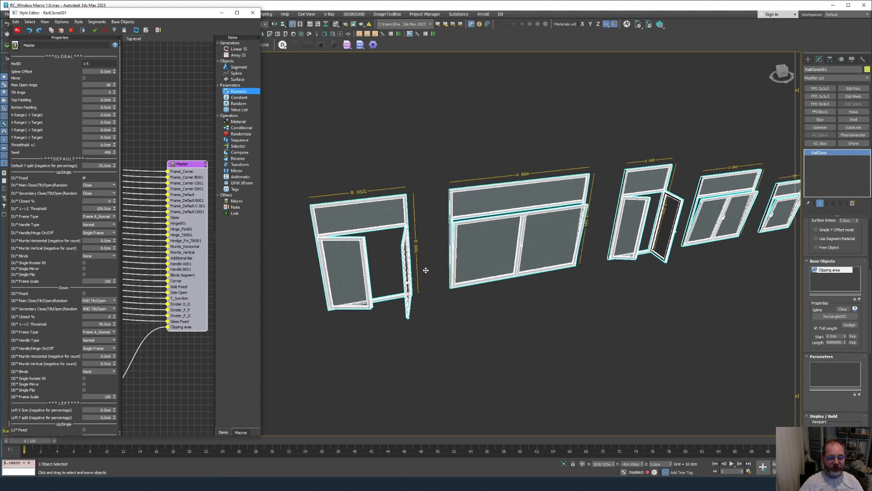
# Change the Seed to 12 to reshuffle the random sash states.
pyautogui.keyDown('alt'); pyautogui.moveTo(426, 272); pyautogui.dragTo(482, 248, button='middle'); pyautogui.keyUp('alt')
pyautogui.moveTo(103, 152); pyautogui.dragTo(138, 156)
pyautogui.write('12')
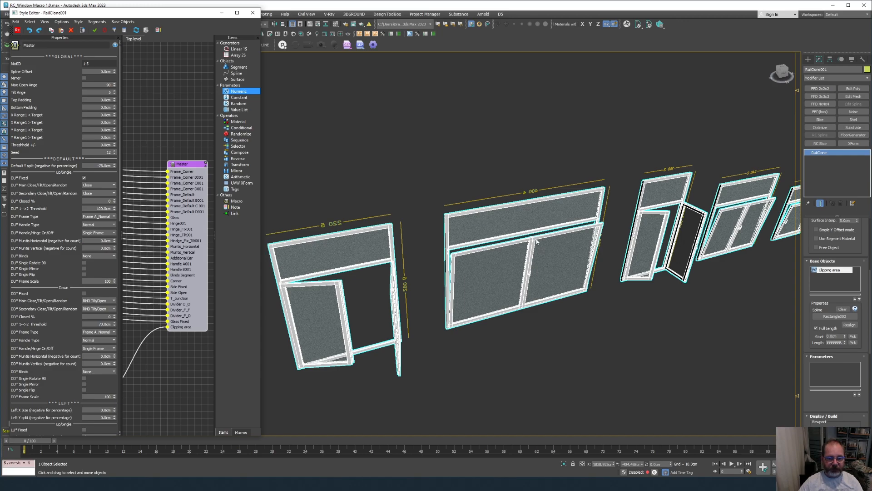
pyautogui.press('Return')
pyautogui.scroll(4, 341, 299)
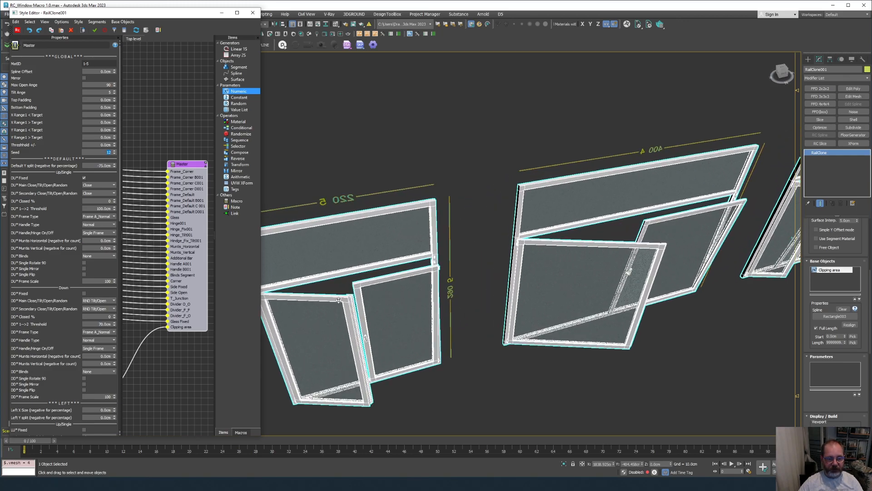
pyautogui.scroll(-5, 503, 282)
pyautogui.scroll(4, 620, 271)
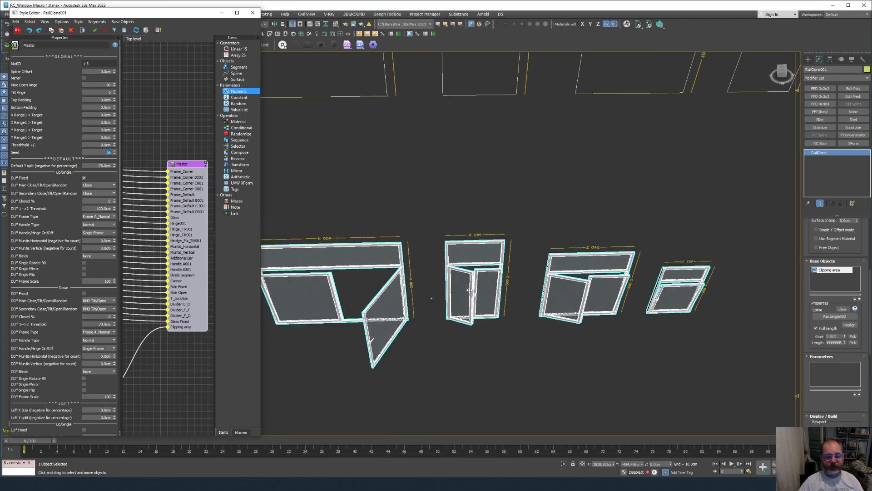
# Set MatID to 0 and the Seed to 5656.
pyautogui.moveTo(94, 64); pyautogui.dragTo(58, 64)
pyautogui.write('0')
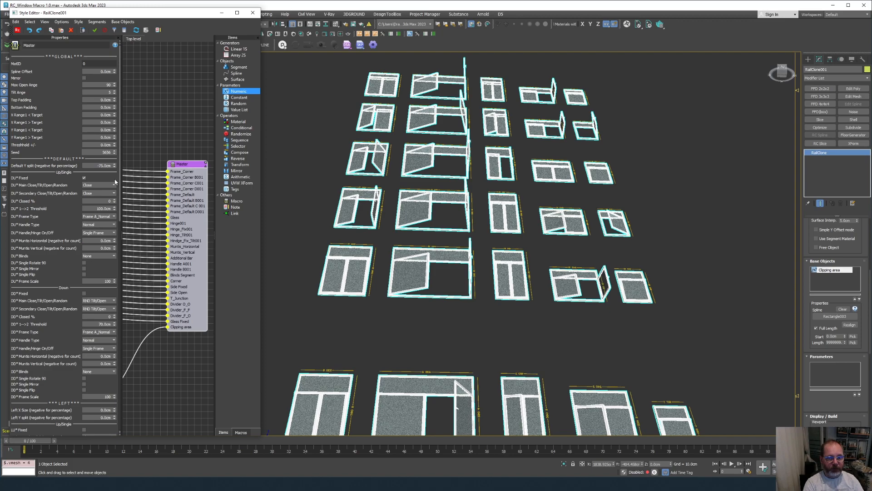
pyautogui.press('Return')
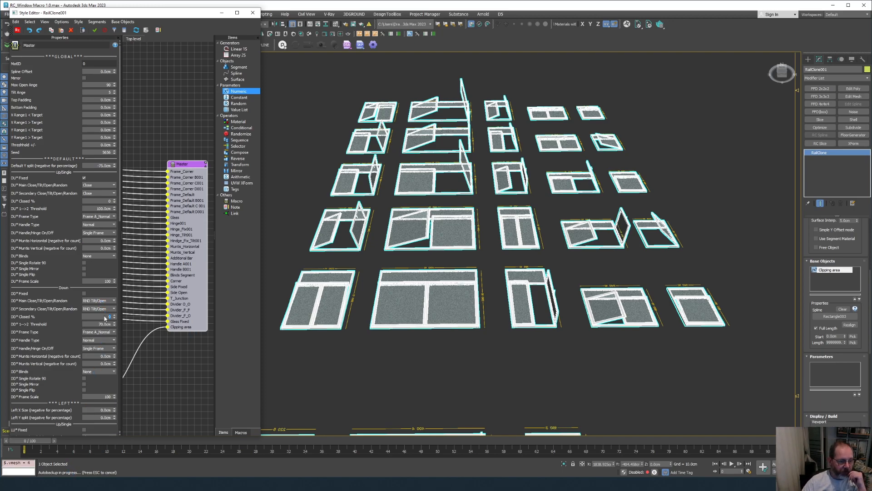
# Set DD* Closed % to 80, then 30, and enter 4 in MatID.
pyautogui.write('80')
pyautogui.press('Return')
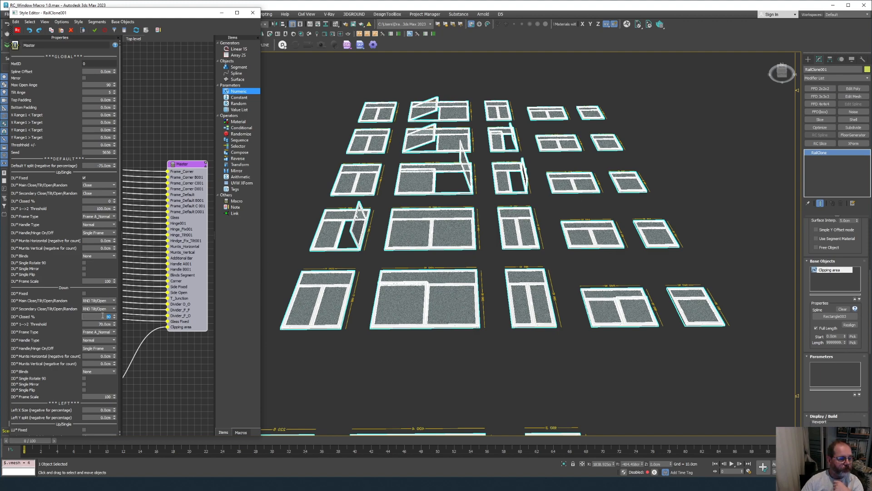
pyautogui.write('30')
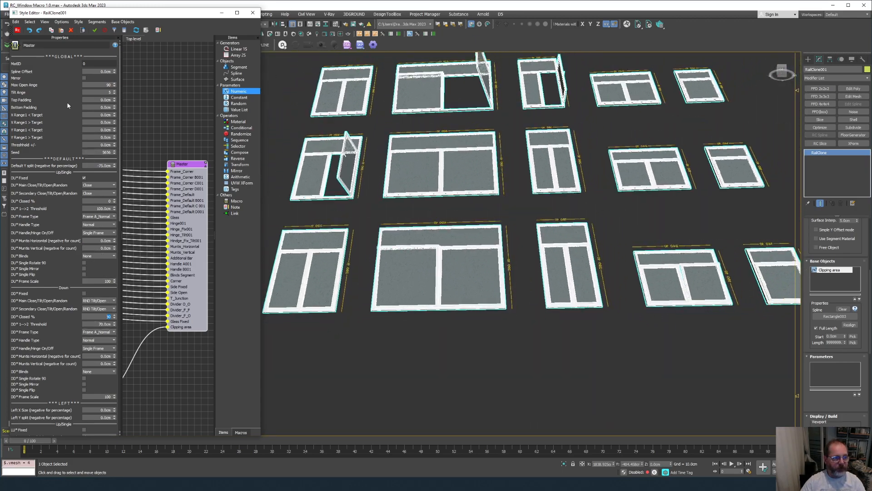
pyautogui.click(70, 64)
pyautogui.write('4')
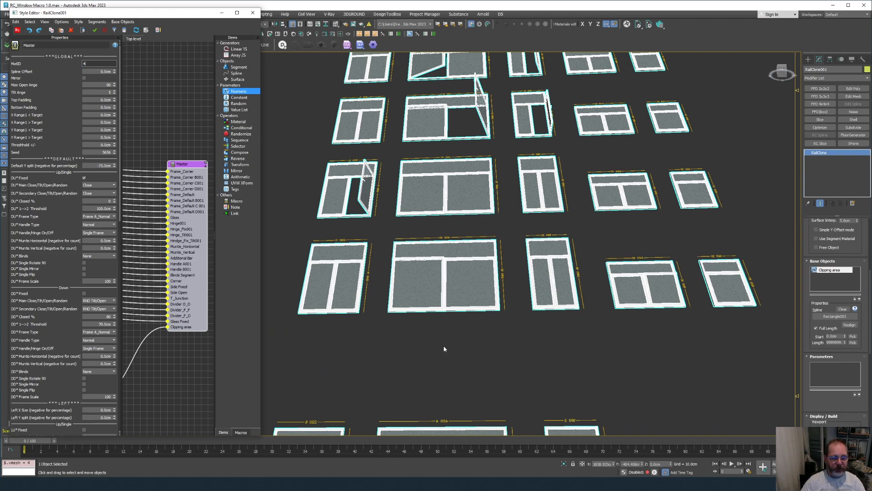
# Apply MatID 4 and set the upper-sash frame type to Frame B_Normal.
pyautogui.press('Return')
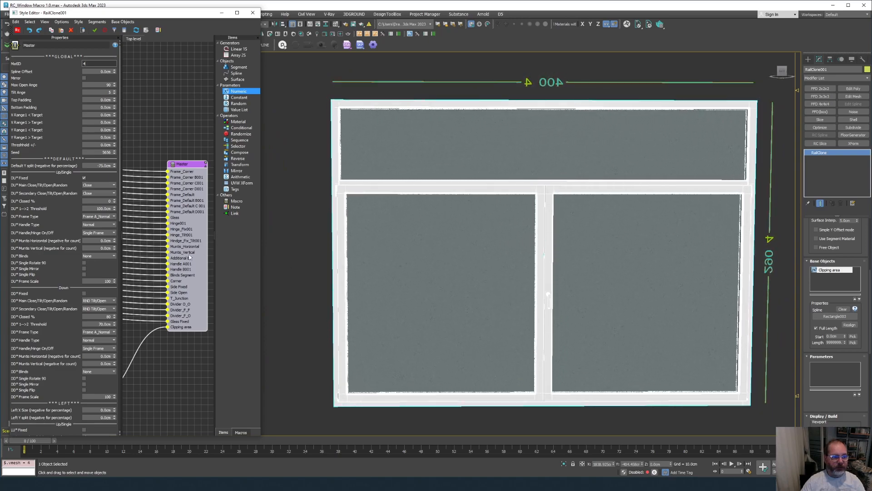
pyautogui.click(99, 216)
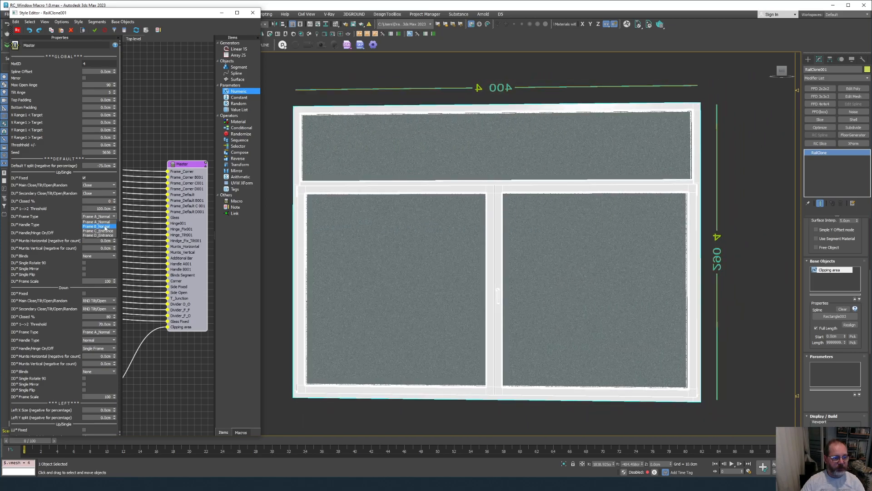
pyautogui.click(246, 258)
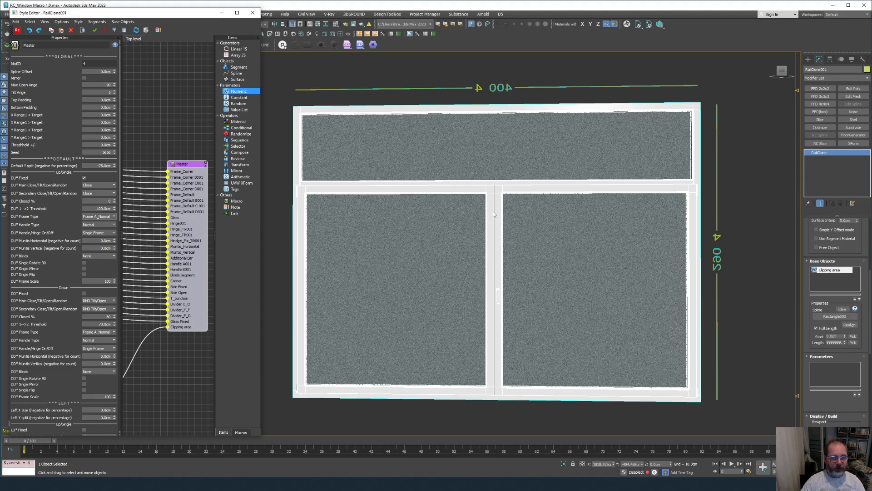
pyautogui.click(102, 218)
pyautogui.click(102, 226)
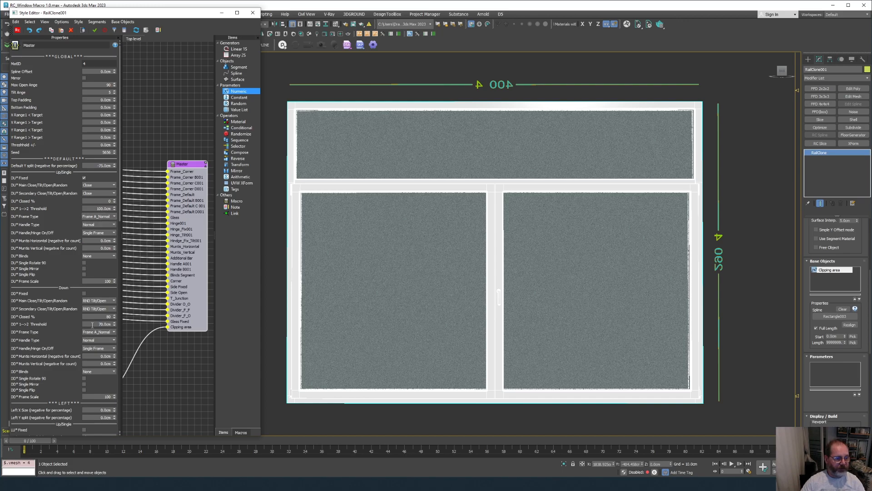
# Check the lower-sash frame type and handle/hinge options, leaving Frame A_Normal and Single Frame.
pyautogui.click(110, 332)
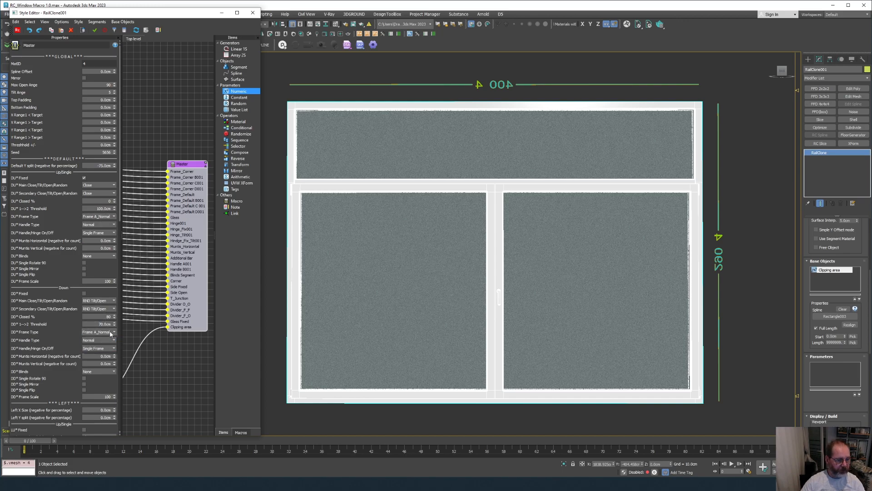
pyautogui.click(137, 341)
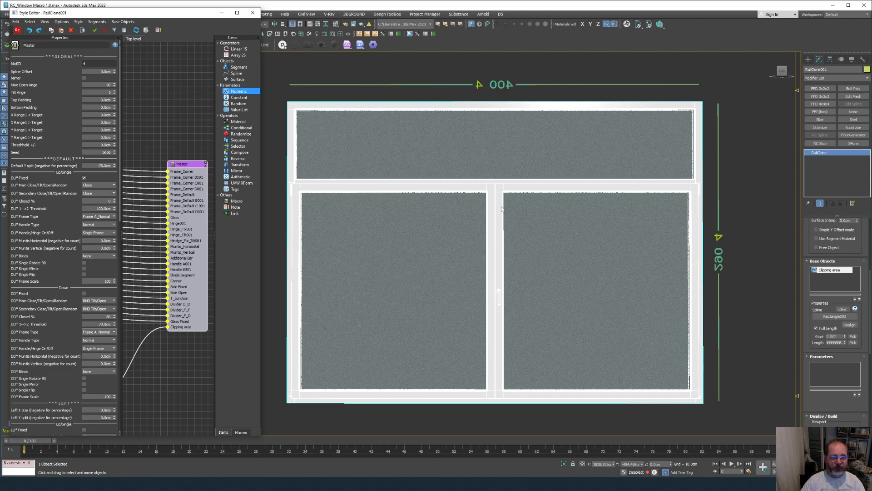
pyautogui.scroll(2, 501, 206)
pyautogui.moveTo(501, 207)
pyautogui.keyDown('alt'); pyautogui.mouseDown(button='middle')
pyautogui.moveTo(420, 328)
pyautogui.moveTo(442, 331)
pyautogui.moveTo(512, 249)
pyautogui.moveTo(506, 204)
pyautogui.mouseUp(button='middle'); pyautogui.keyUp('alt')
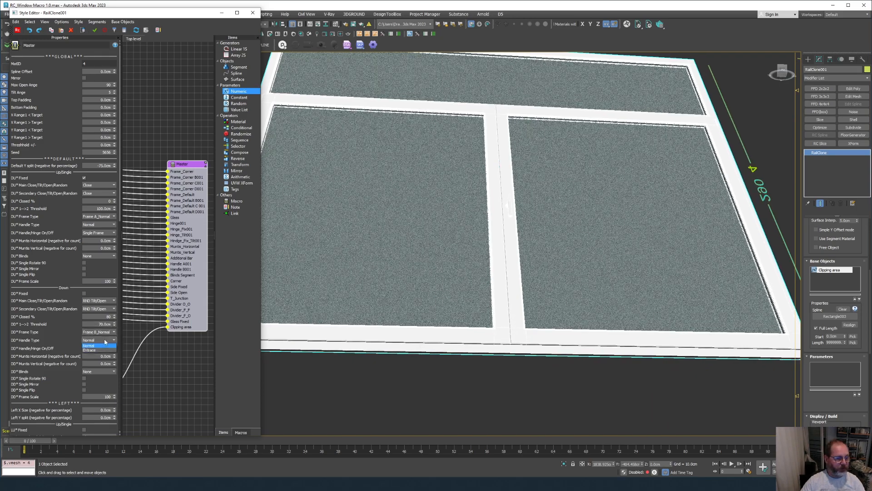
pyautogui.click(104, 348)
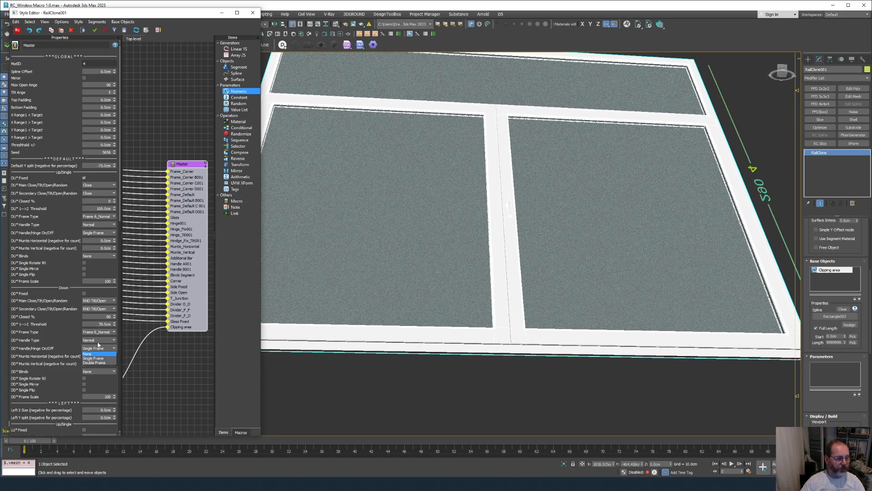
pyautogui.click(98, 348)
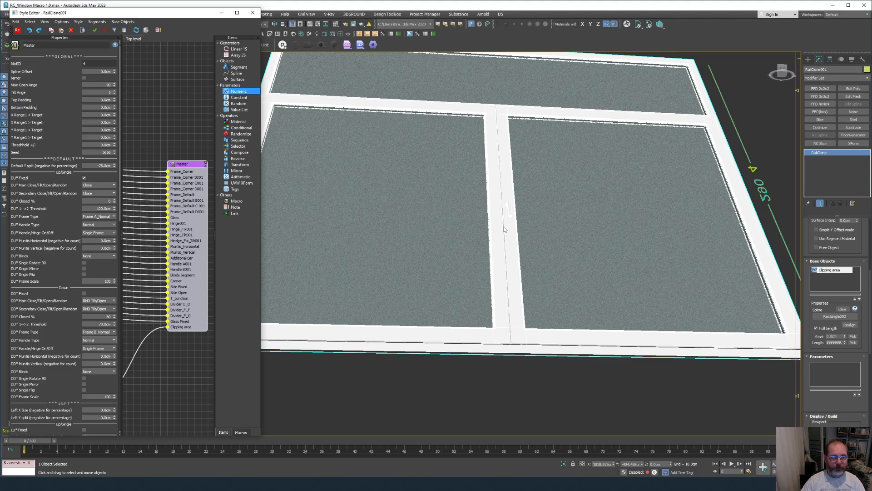
pyautogui.keyDown('alt'); pyautogui.moveTo(513, 213); pyautogui.dragTo(513, 238, button='middle'); pyautogui.keyUp('alt')
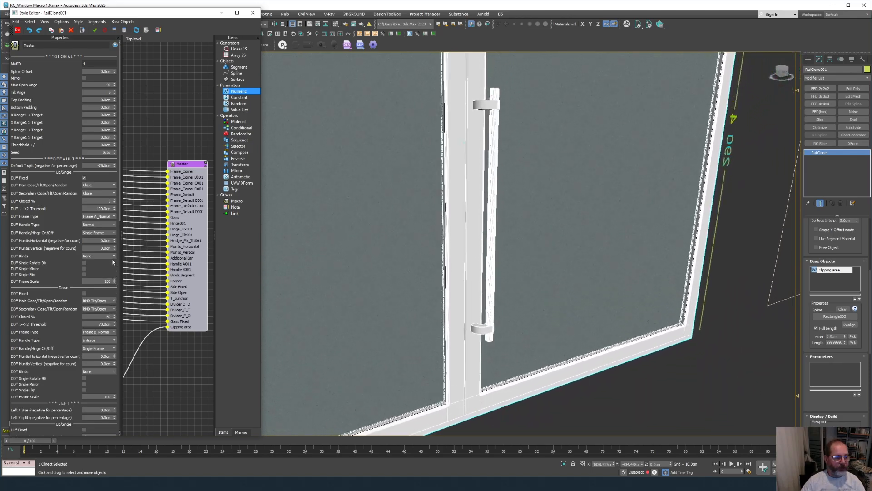
# Set DD* Handle/Hinge to Double Frame, keep Frame B_Normal, and set MatID to 0.
pyautogui.click(99, 348)
pyautogui.click(103, 363)
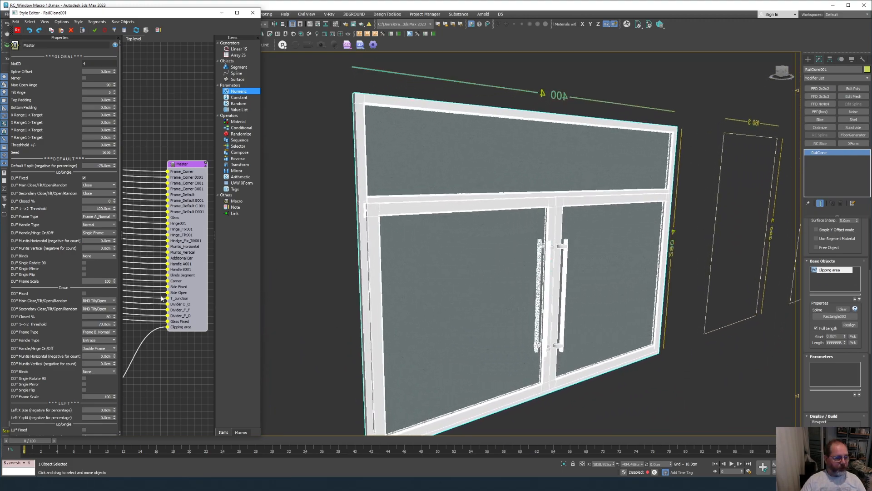
pyautogui.click(96, 334)
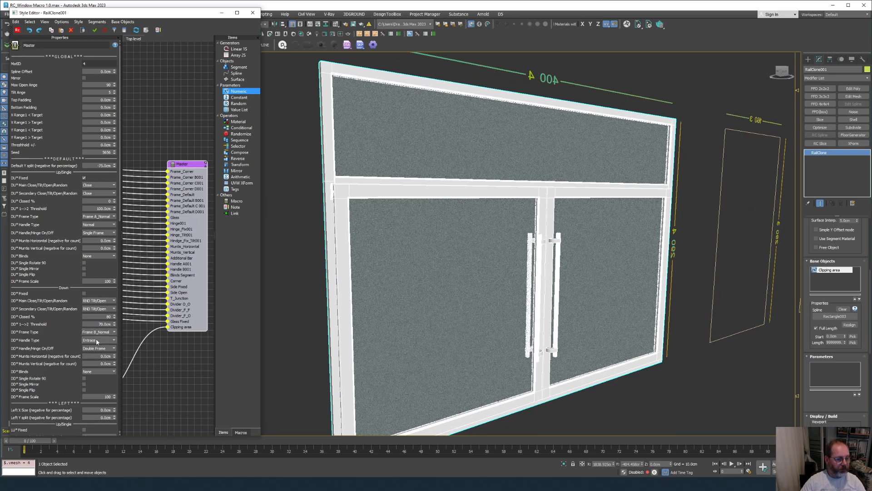
pyautogui.click(97, 342)
pyautogui.click(92, 65)
pyautogui.write('0')
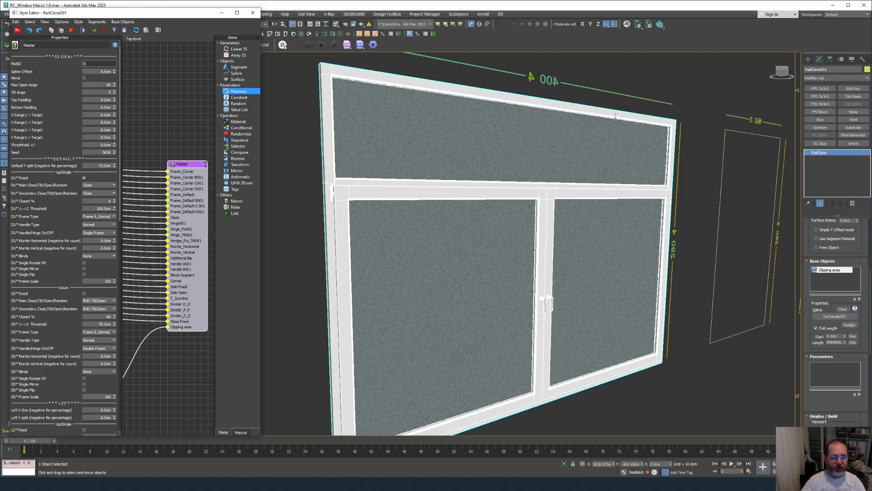
pyautogui.scroll(-5, 616, 116)
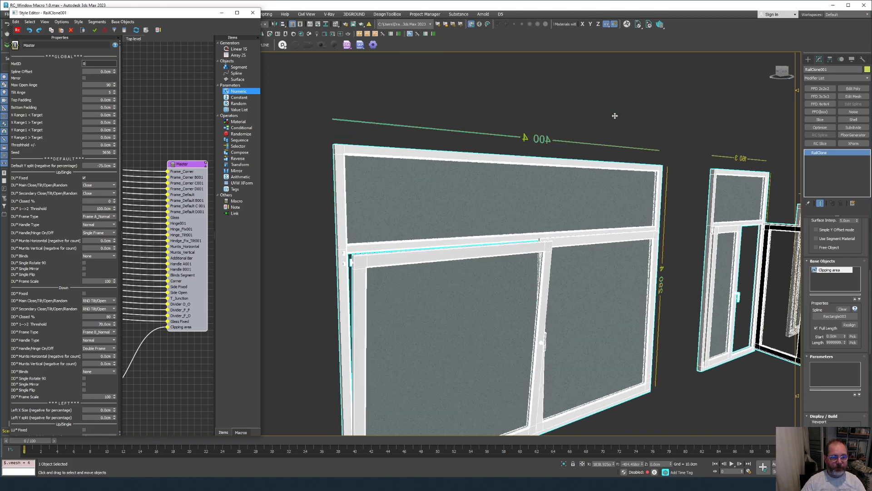
pyautogui.scroll(3, 631, 200)
pyautogui.scroll(-4, 632, 209)
pyautogui.scroll(7, 631, 213)
pyautogui.scroll(4, 629, 282)
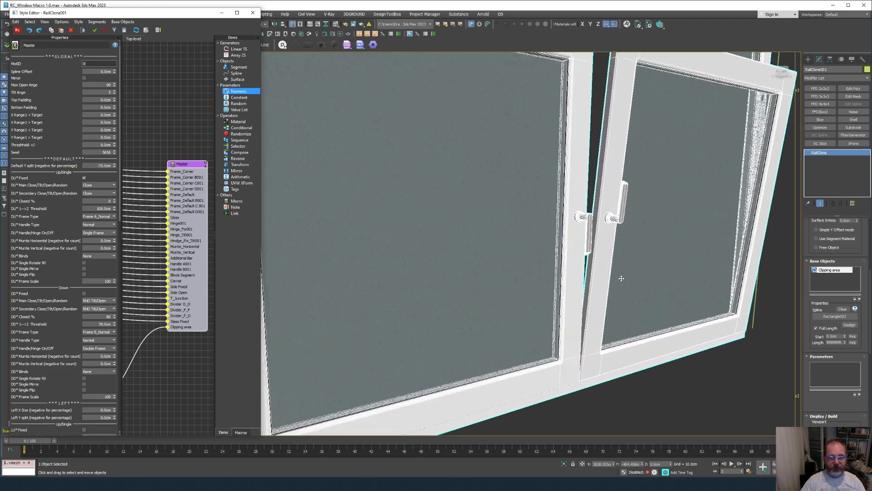
pyautogui.scroll(3, 592, 235)
pyautogui.scroll(-4, 576, 242)
pyautogui.scroll(7, 410, 265)
pyautogui.scroll(3, 426, 247)
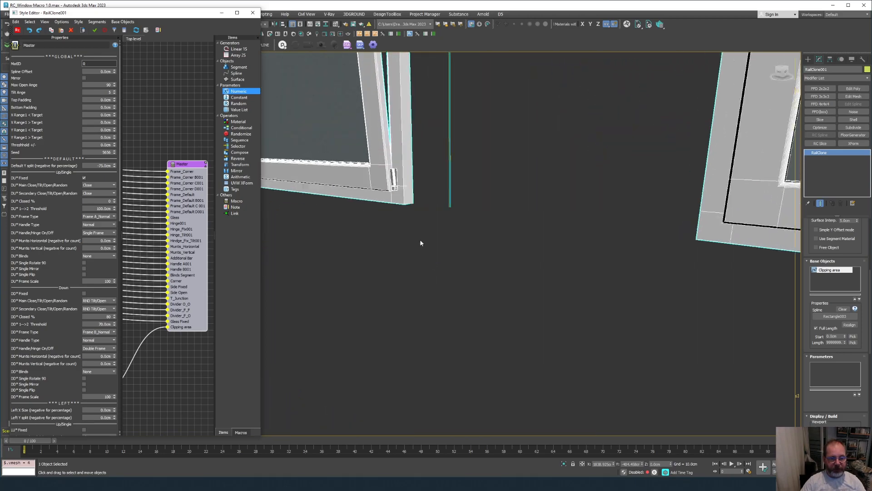
pyautogui.scroll(-6, 421, 239)
pyautogui.scroll(8, 420, 238)
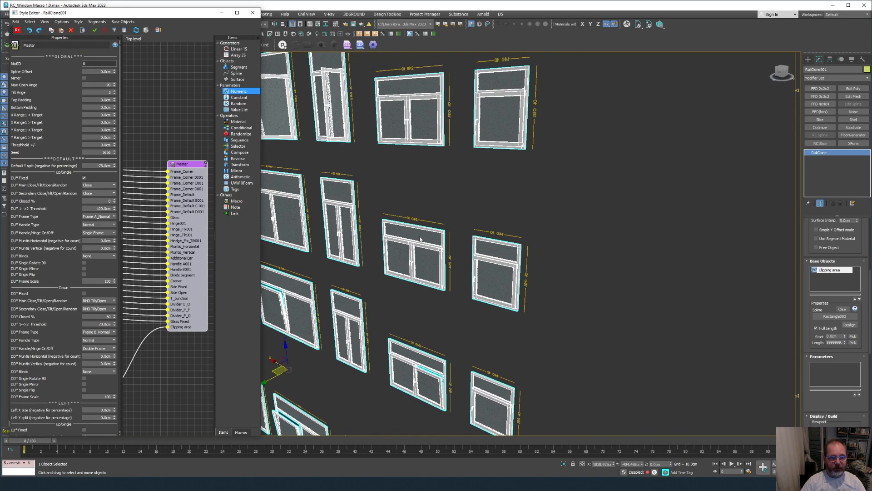
pyautogui.scroll(8, 421, 235)
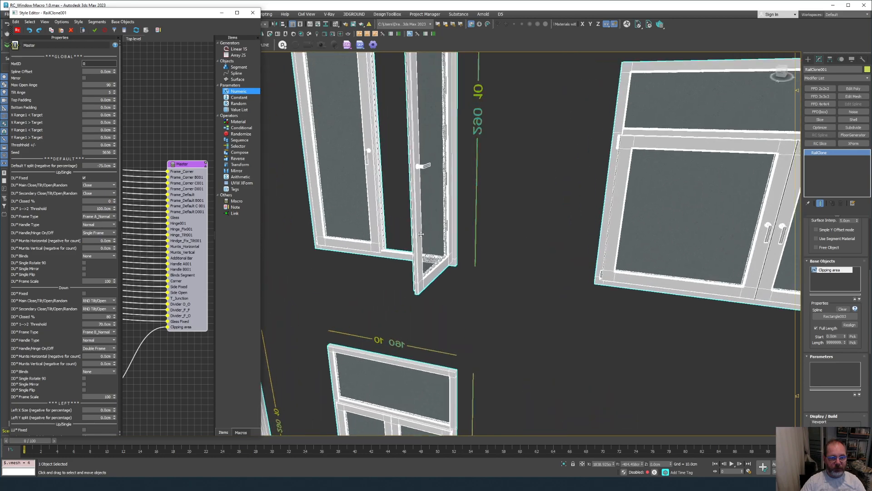
pyautogui.scroll(-8, 423, 173)
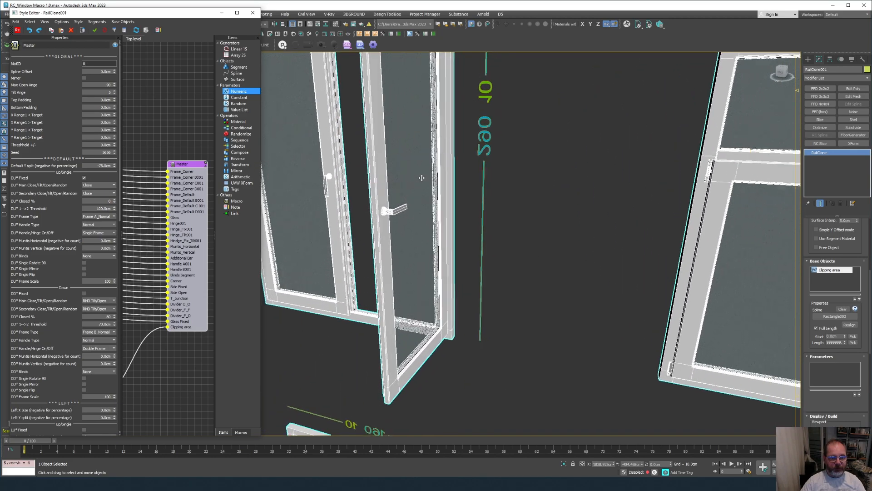
pyautogui.keyDown('alt'); pyautogui.moveTo(418, 185); pyautogui.dragTo(406, 294, button='middle'); pyautogui.keyUp('alt')
pyautogui.scroll(10, 406, 294)
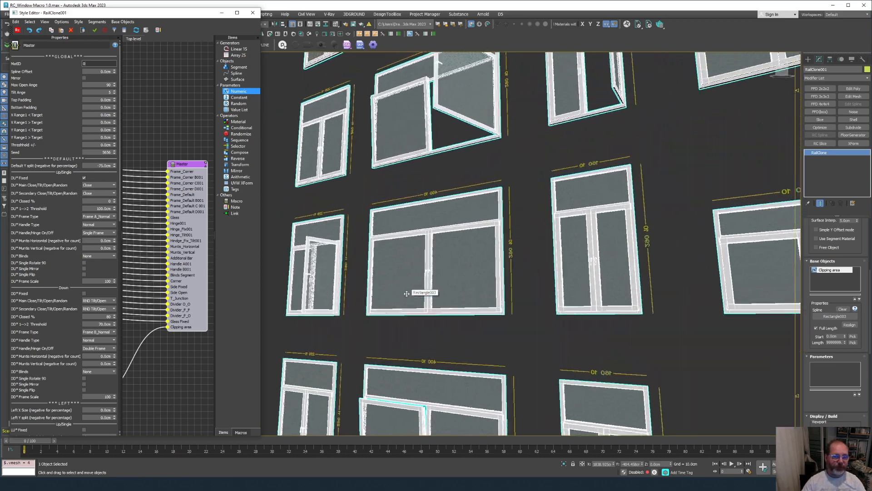
pyautogui.scroll(-10, 406, 302)
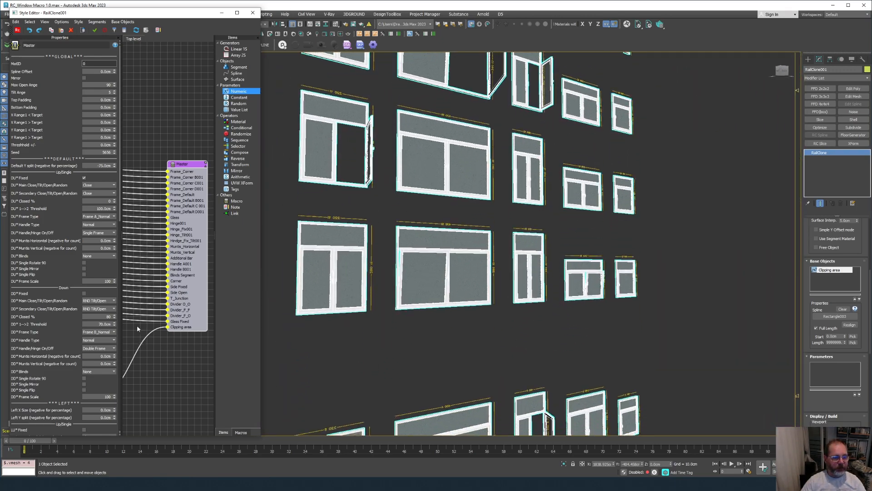
# Set MatID to 4 and DU* Muntins Horizontal to 50 cm.
pyautogui.write('4')
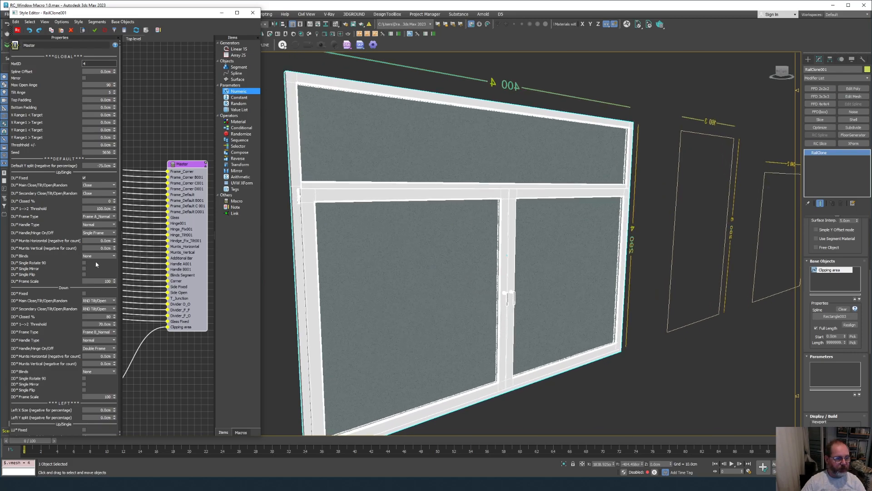
pyautogui.click(105, 240)
pyautogui.click(108, 356)
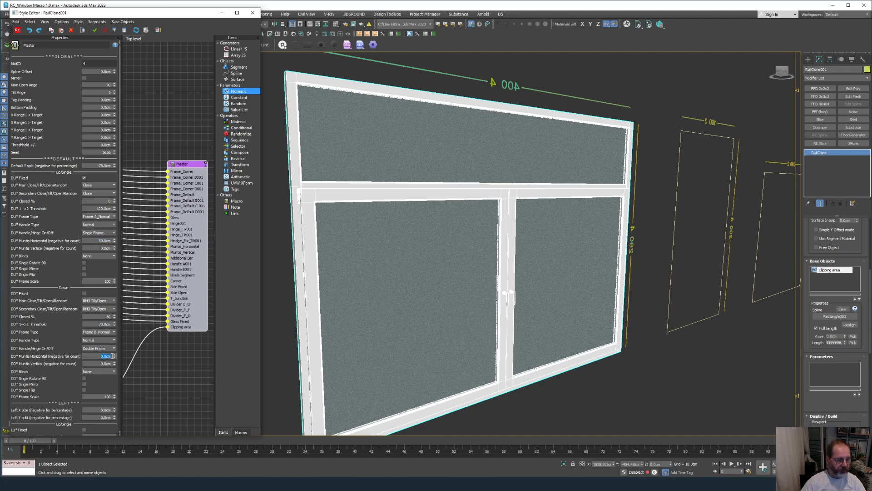
pyautogui.write('50')
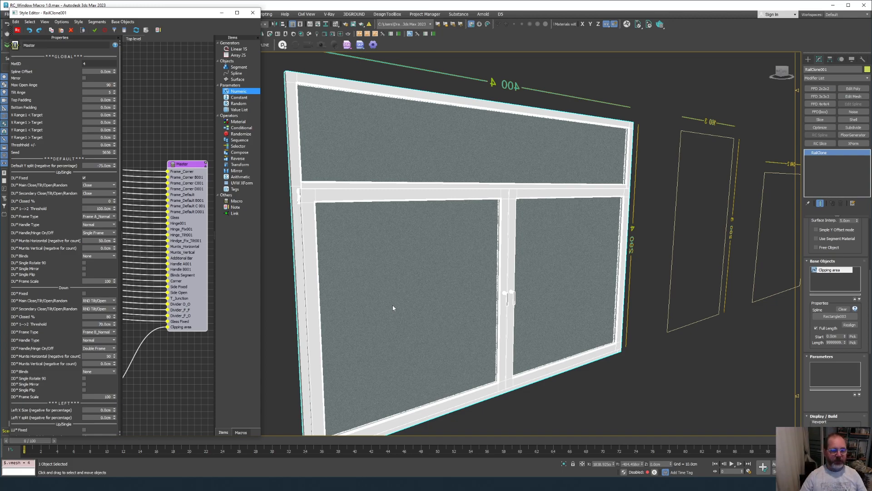
pyautogui.press('Return')
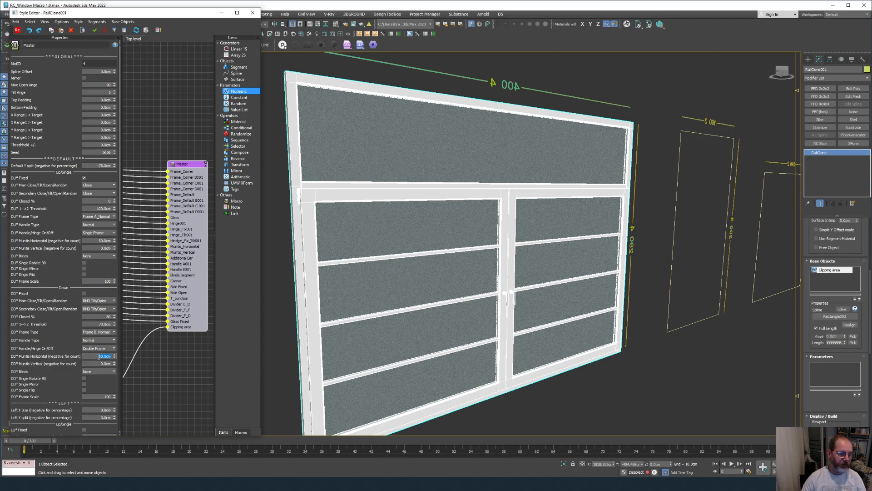
# Set DD* Muntins Horizontal to -3 and DD* Muntins Vertical to -1.
pyautogui.write('-3')
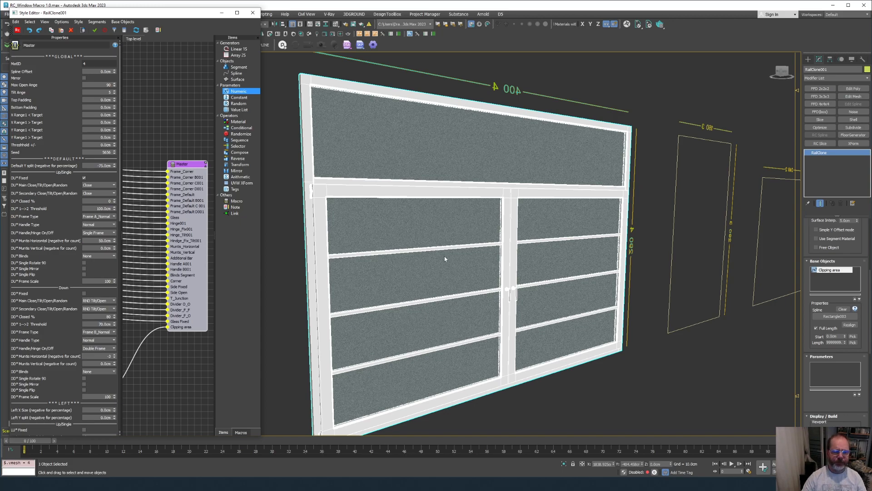
pyautogui.click(100, 363)
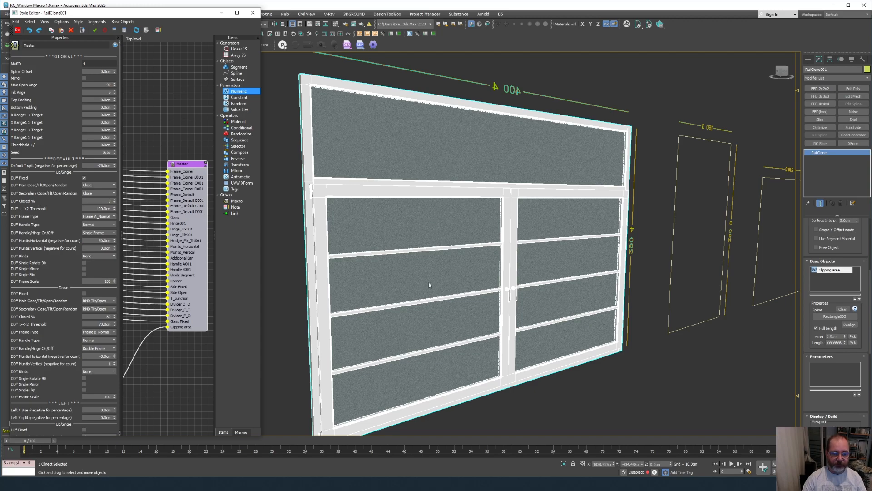
pyautogui.write('-1')
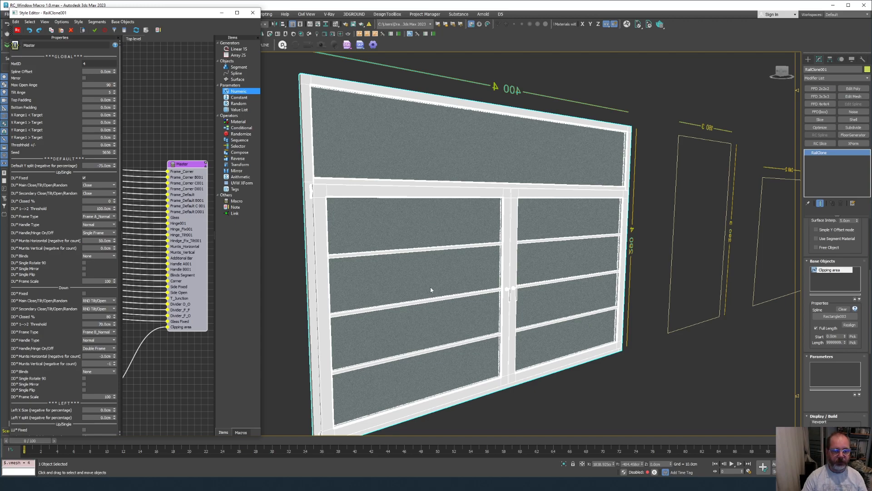
pyautogui.press('Return')
pyautogui.scroll(-15, 430, 287)
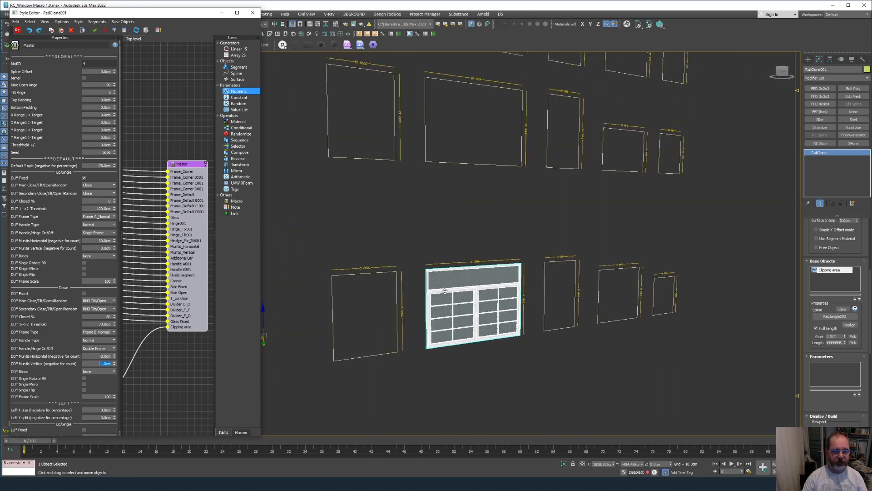
# Toggle MatID to 0 and back to 4, zoom to the window, and choose Type A for DD* Blinds.
pyautogui.moveTo(99, 64); pyautogui.dragTo(37, 67)
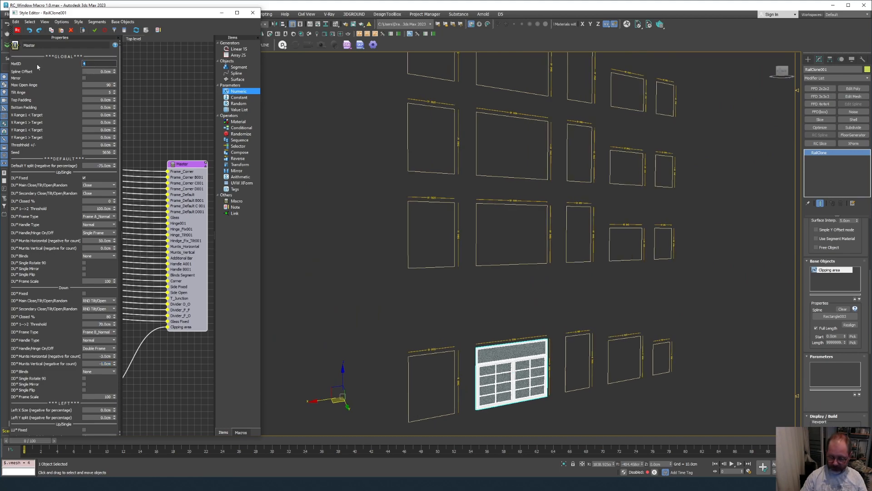
pyautogui.write('0')
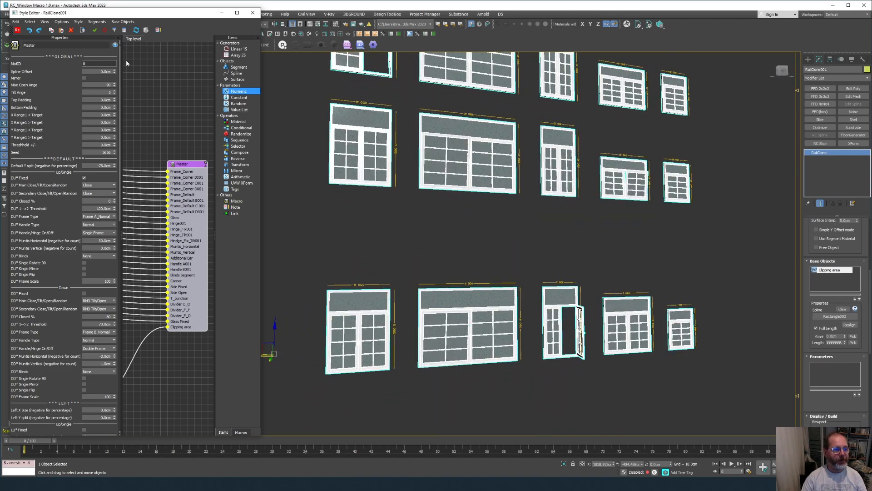
pyautogui.write('4')
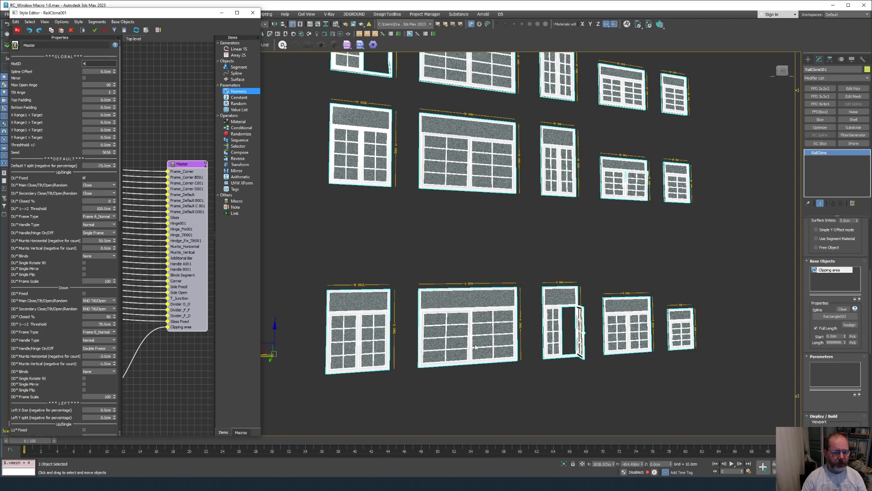
pyautogui.press('z')
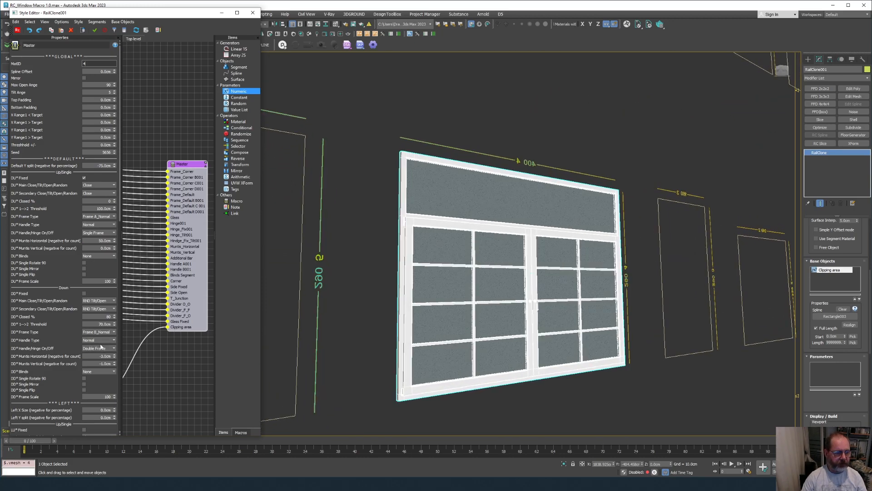
pyautogui.click(98, 371)
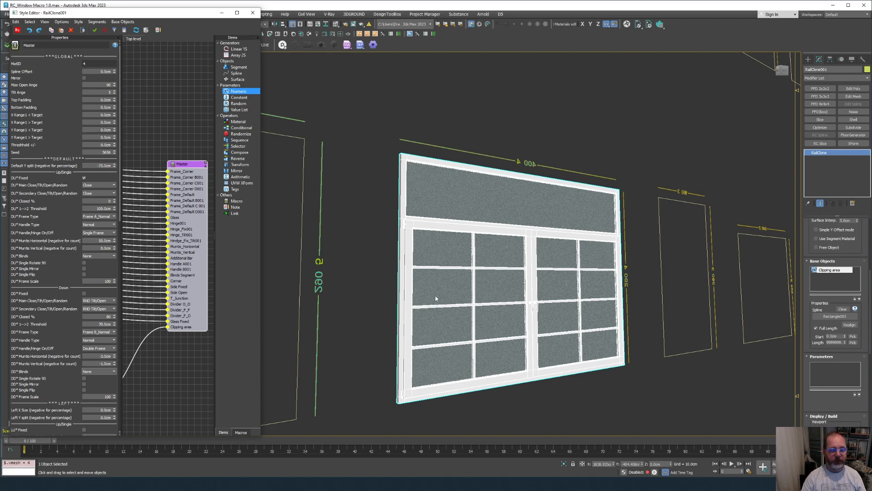
pyautogui.scroll(6, 436, 298)
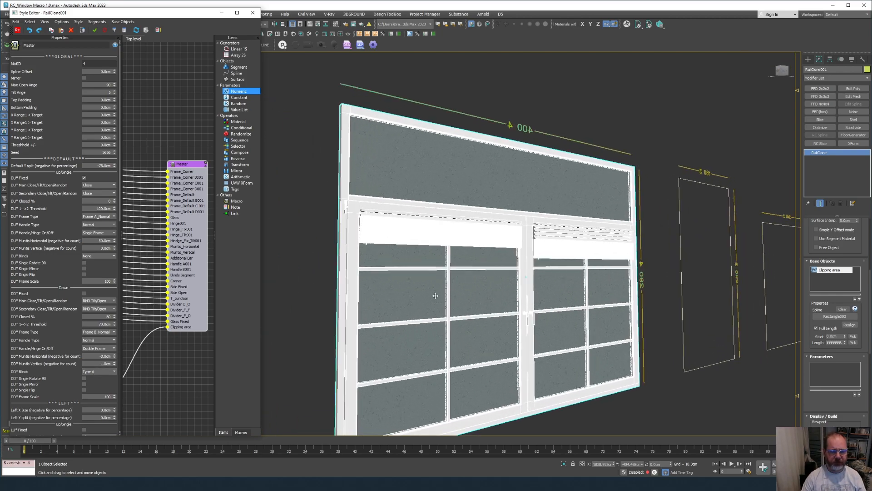
# Set DD* Blinds to Type B, drawing brown roller blinds over the lower panes.
pyautogui.keyDown('alt'); pyautogui.moveTo(435, 296); pyautogui.dragTo(589, 182, button='middle'); pyautogui.keyUp('alt')
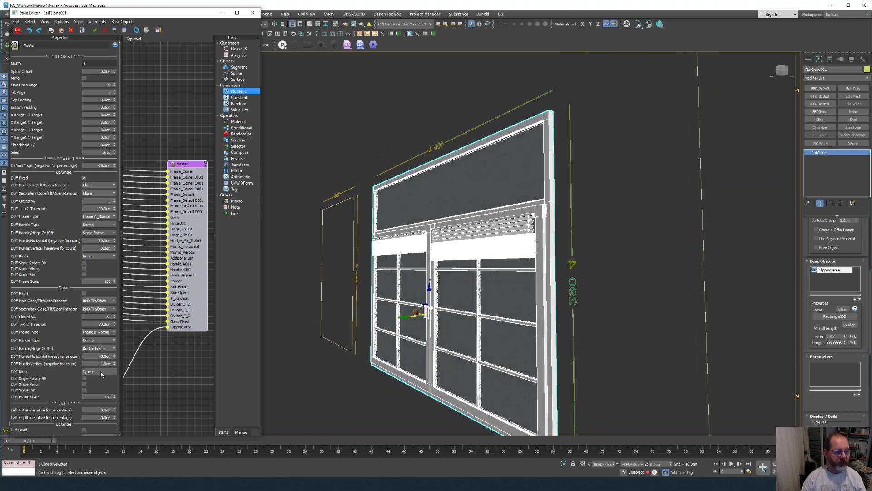
pyautogui.click(100, 371)
pyautogui.click(99, 386)
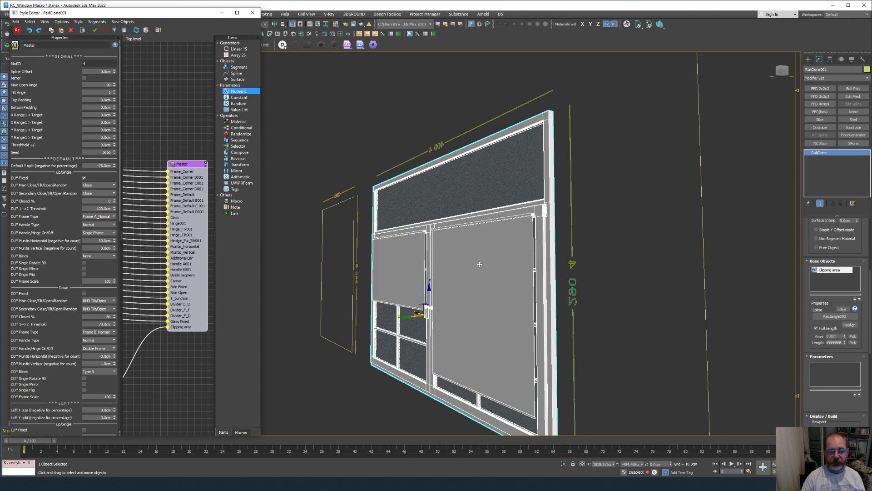
pyautogui.moveTo(808, 336); pyautogui.dragTo(809, 271)
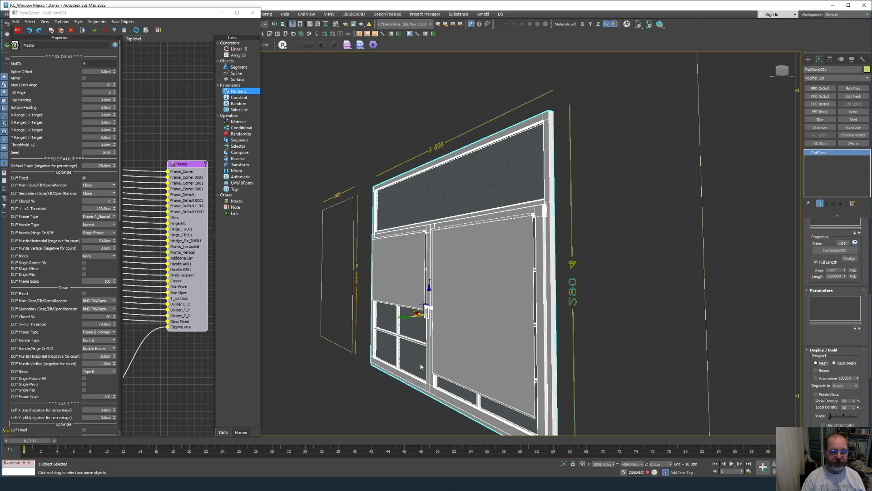
pyautogui.keyDown('alt'); pyautogui.moveTo(473, 345); pyautogui.dragTo(463, 38, button='middle'); pyautogui.keyUp('alt')
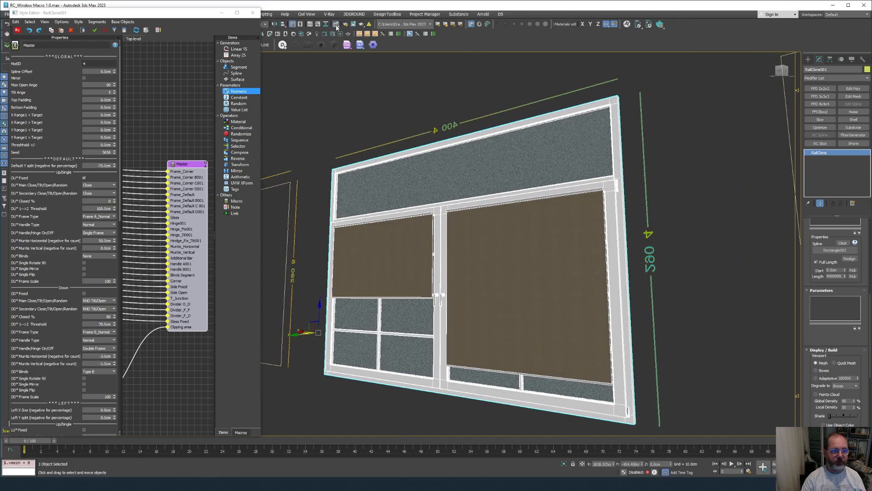
# Eyedrop the window's material from the scene into an empty Material Editor slot.
pyautogui.press('m')
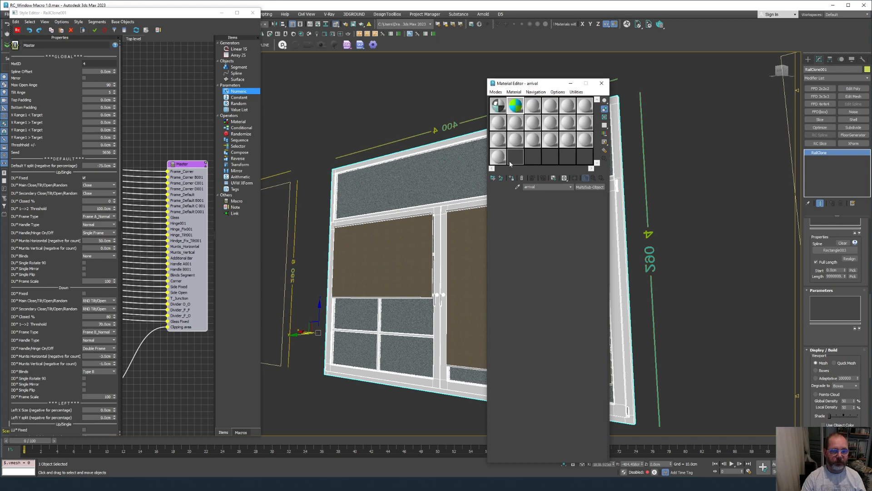
pyautogui.click(505, 159)
pyautogui.click(517, 187)
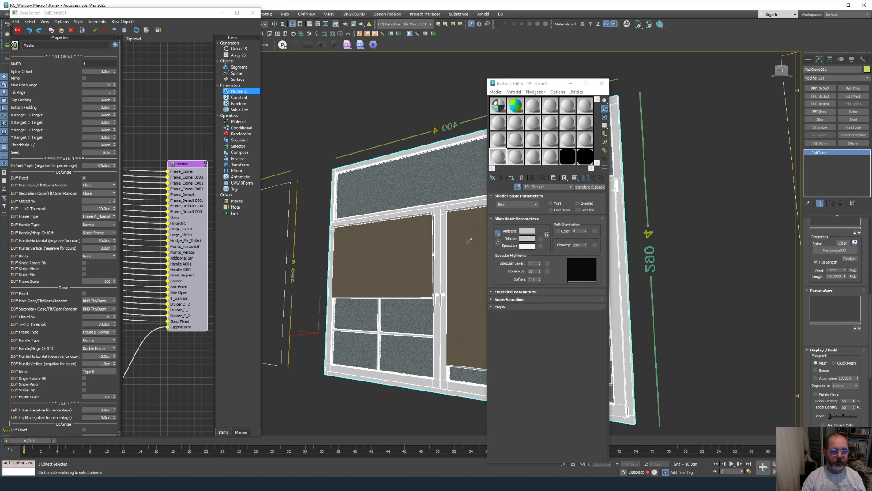
pyautogui.click(468, 242)
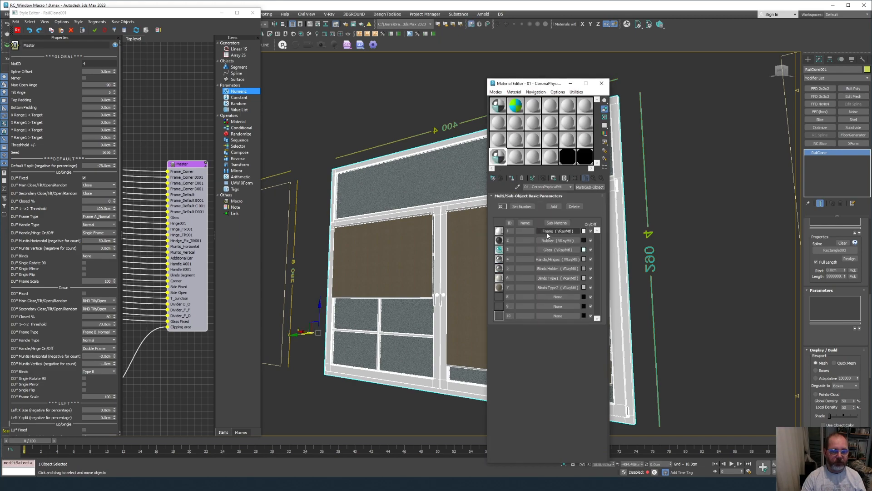
pyautogui.scroll(7, 553, 263)
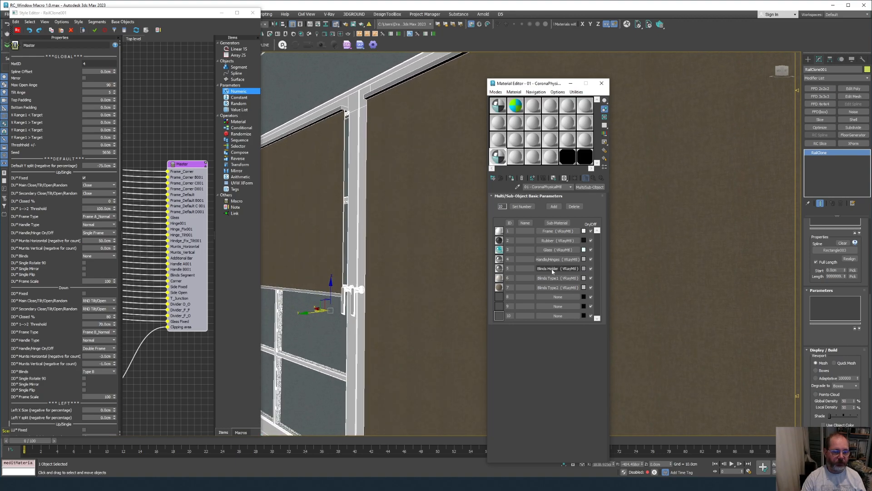
# Inspect the Blinds Type2 sub-material and its fabric diffuse texture.
pyautogui.click(544, 288)
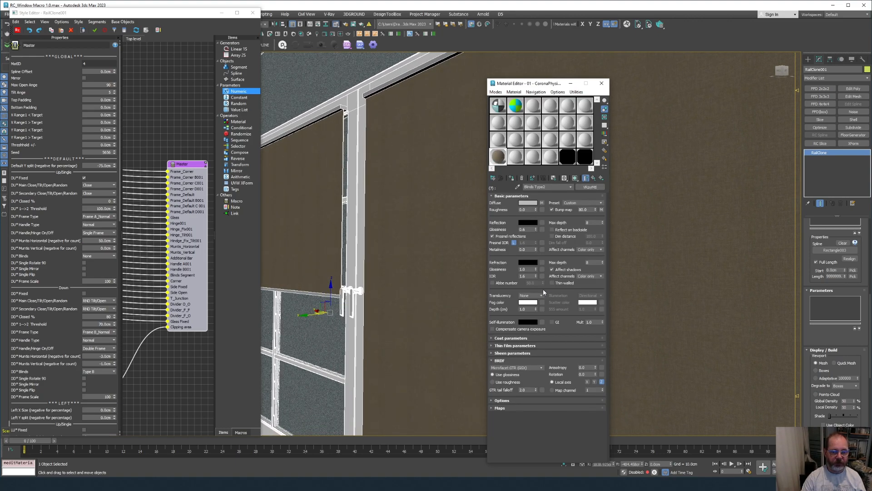
pyautogui.click(542, 203)
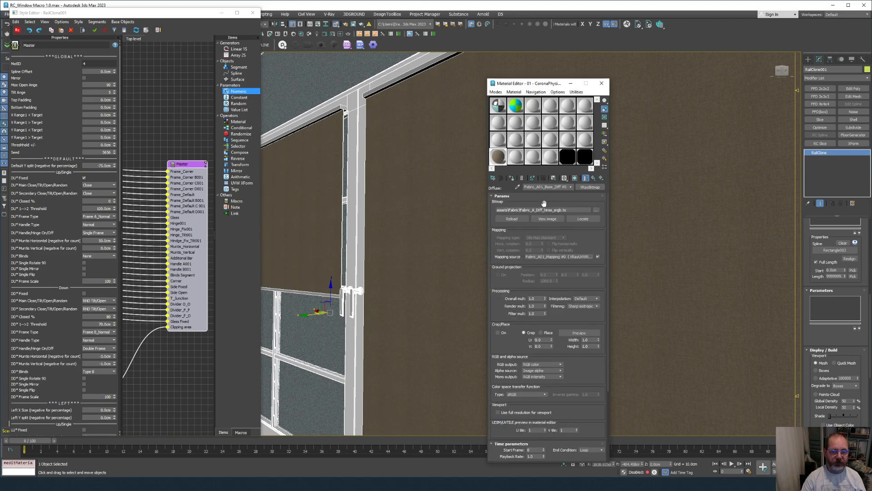
pyautogui.click(594, 178)
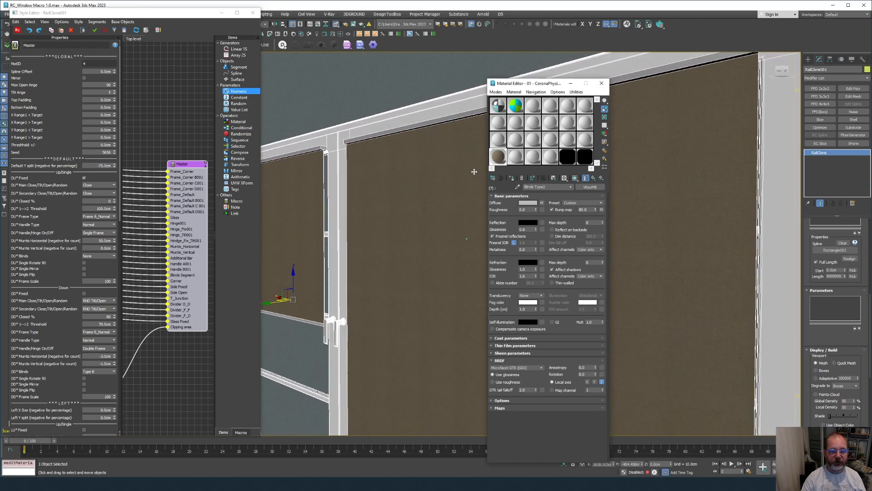
pyautogui.click(594, 178)
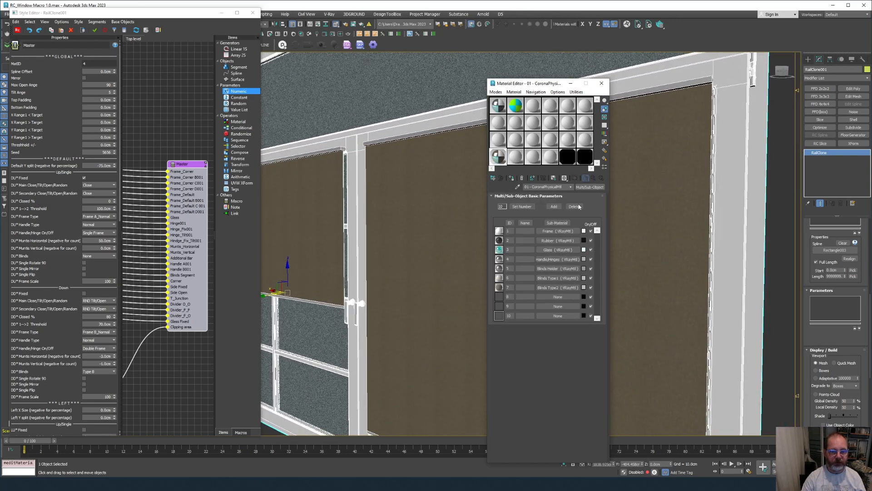
# Lighten the Frame sub-material's diffuse colour from mid-grey to near-white.
pyautogui.click(552, 231)
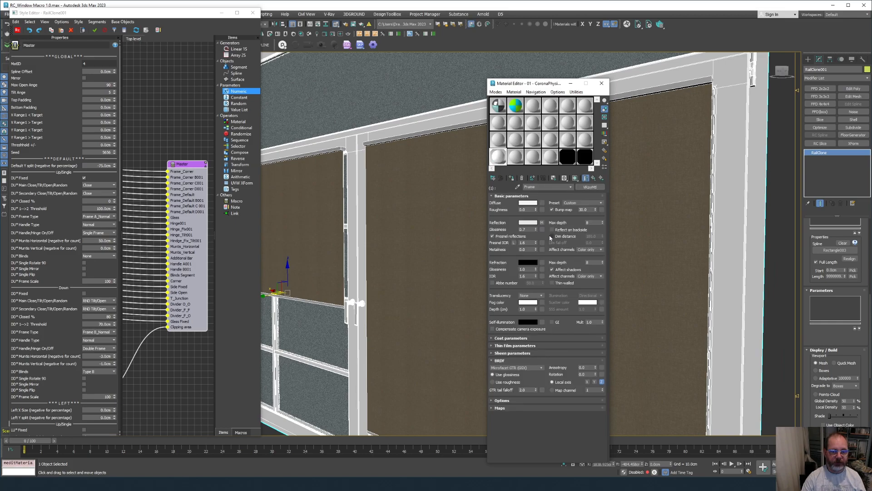
pyautogui.click(528, 203)
pyautogui.moveTo(444, 163)
pyautogui.mouseDown()
pyautogui.moveTo(443, 154)
pyautogui.moveTo(470, 170)
pyautogui.mouseUp()
pyautogui.click(495, 192)
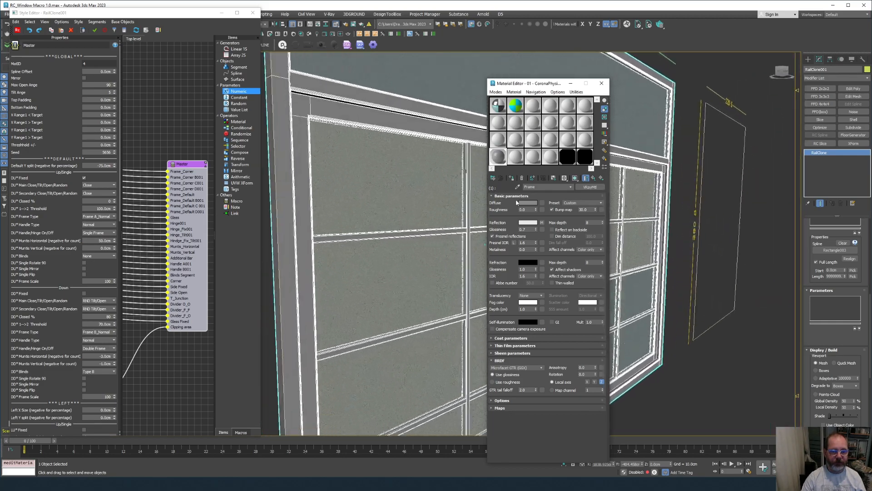
pyautogui.click(518, 203)
pyautogui.moveTo(438, 170); pyautogui.dragTo(438, 173)
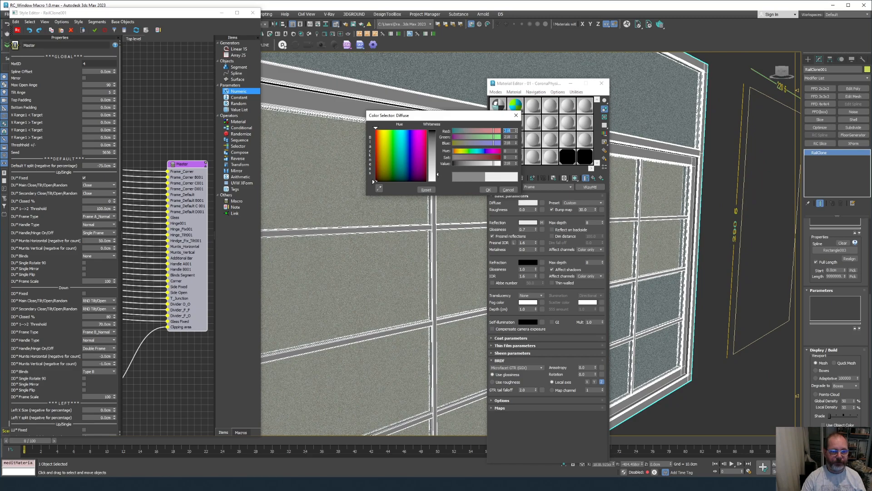
pyautogui.click(488, 190)
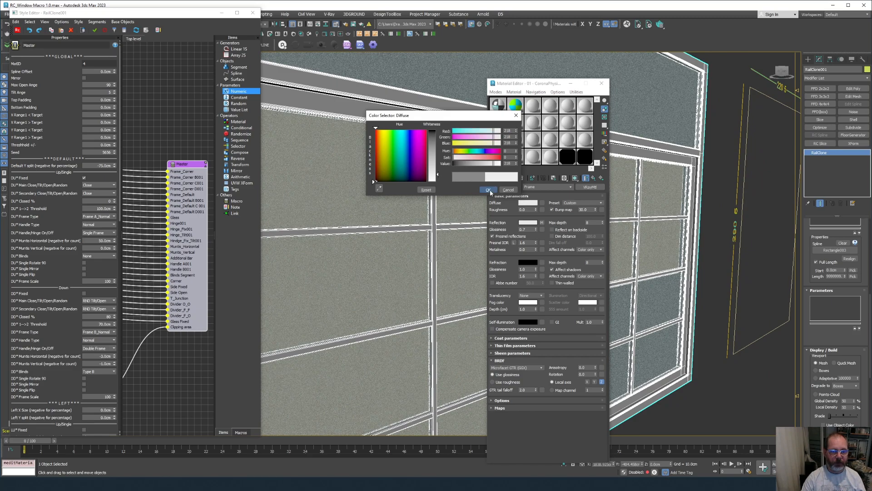
pyautogui.click(602, 85)
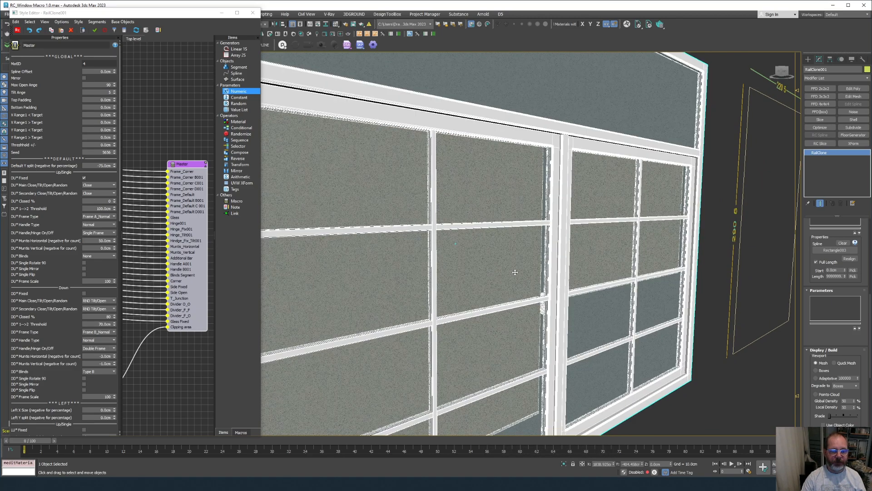
pyautogui.hotkey('ctrl', 'd')
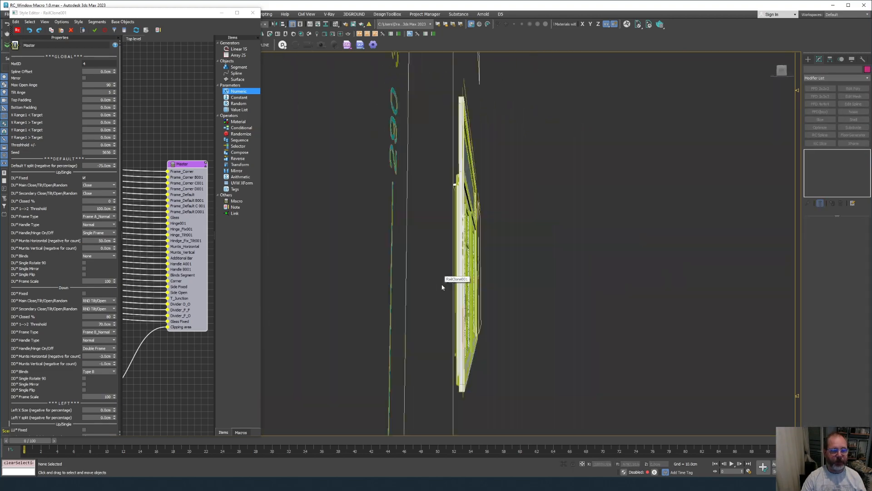
# Clear the RailClone's MatID so every window outline receives a window.
pyautogui.click(493, 339)
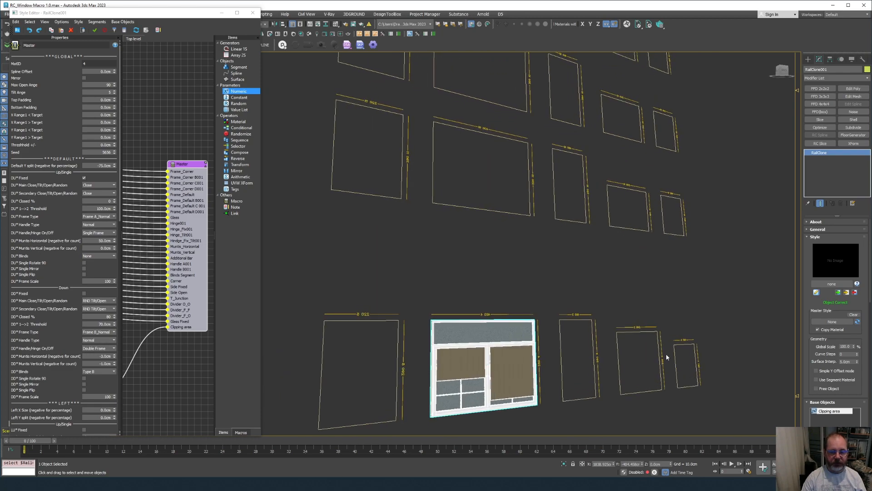
pyautogui.click(92, 64)
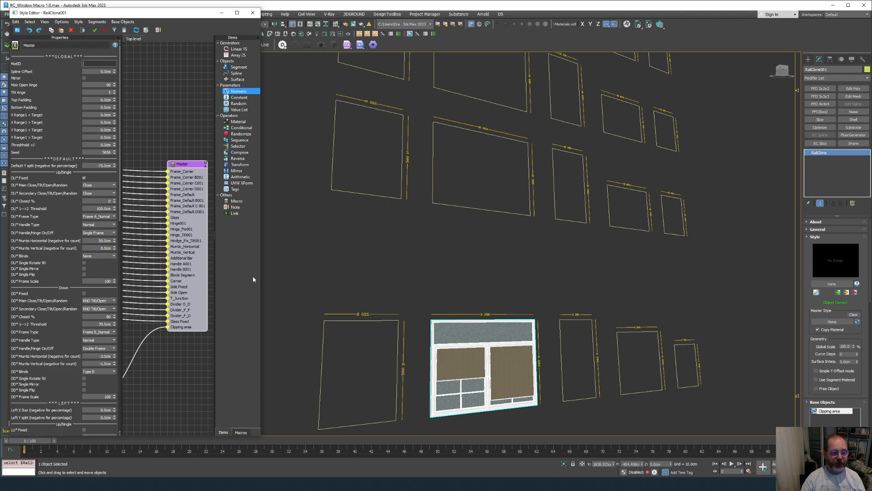
pyautogui.press('Return')
pyautogui.keyDown('alt'); pyautogui.moveTo(536, 174); pyautogui.dragTo(533, 199, button='middle'); pyautogui.keyUp('alt')
# Set DD* Blinds to the random option RND Type A/B/None.
pyautogui.click(100, 371)
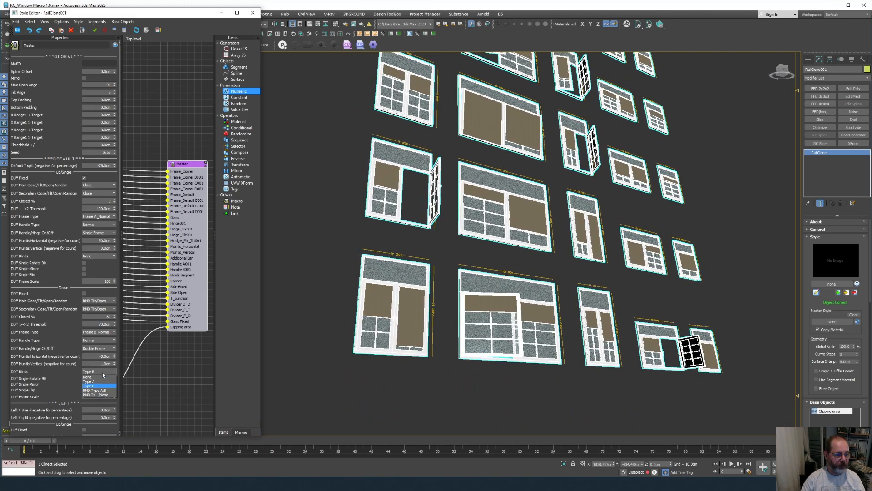
pyautogui.click(103, 391)
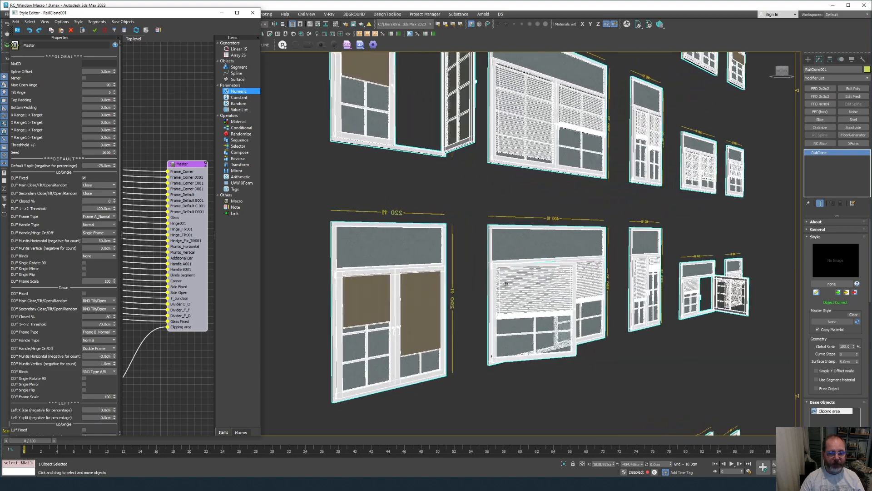
pyautogui.click(98, 372)
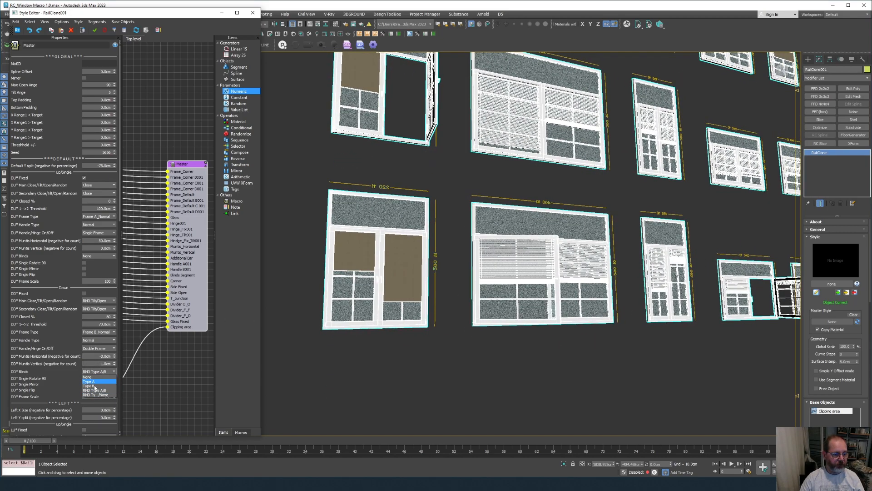
pyautogui.click(98, 395)
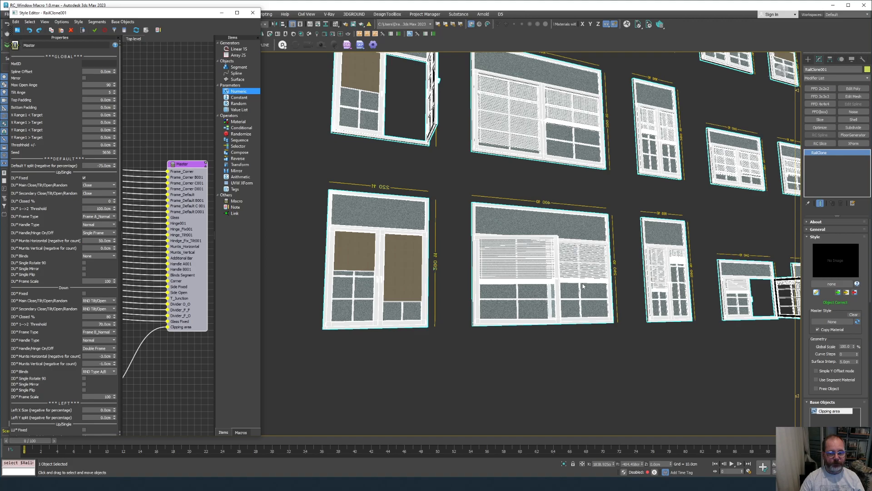
pyautogui.keyDown('alt'); pyautogui.moveTo(584, 285); pyautogui.dragTo(516, 173, button='middle'); pyautogui.keyUp('alt')
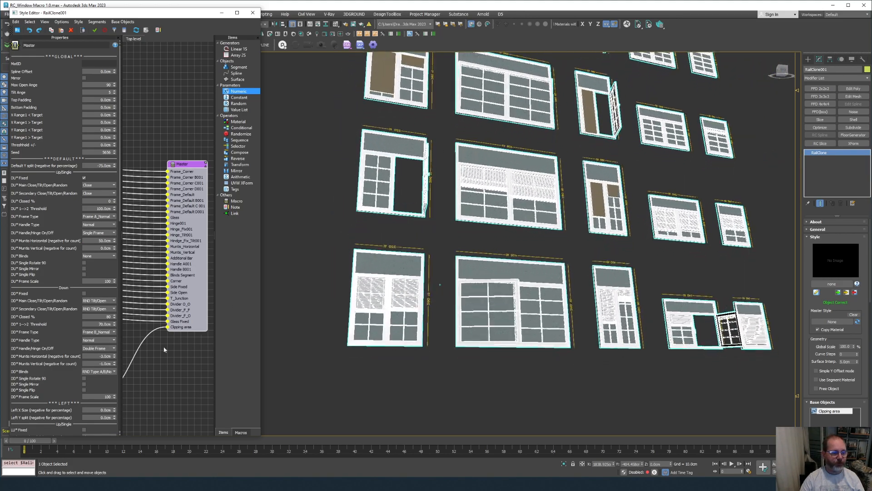
# Choose Type A for DD* Blinds and enter 4 as the MatID.
pyautogui.click(107, 373)
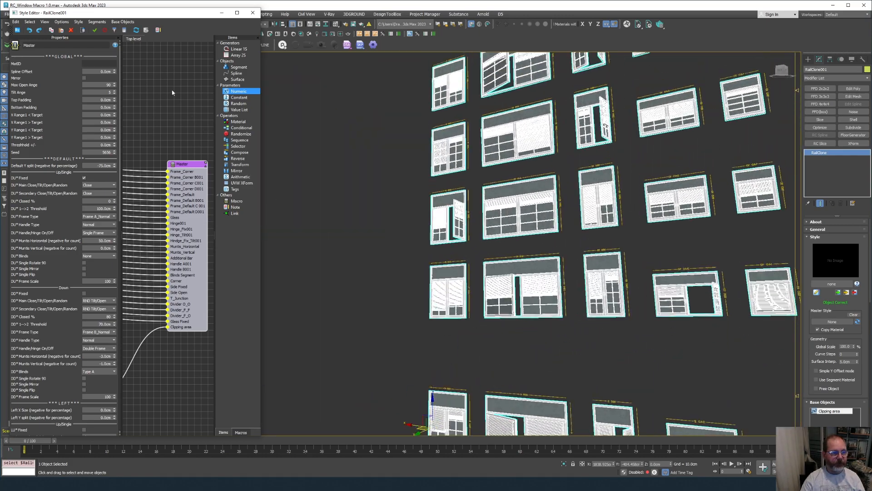
pyautogui.write('4')
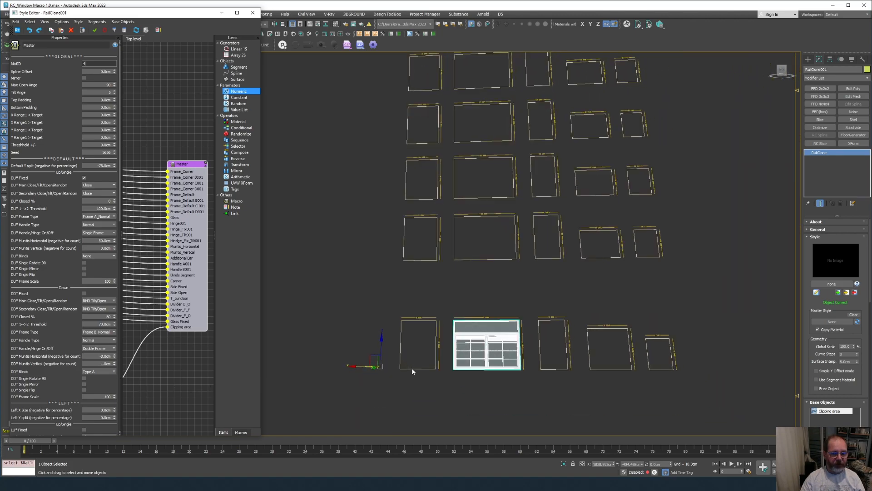
# Commit MatID 4 and set DU* 1-->2 Threshold to 0 for one transom pane.
pyautogui.scroll(10, 447, 319)
pyautogui.scroll(8, 447, 319)
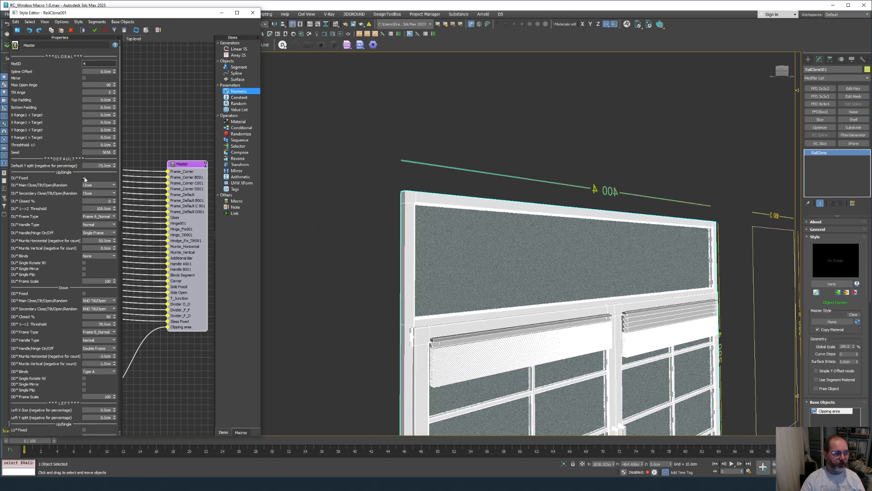
pyautogui.press('Return')
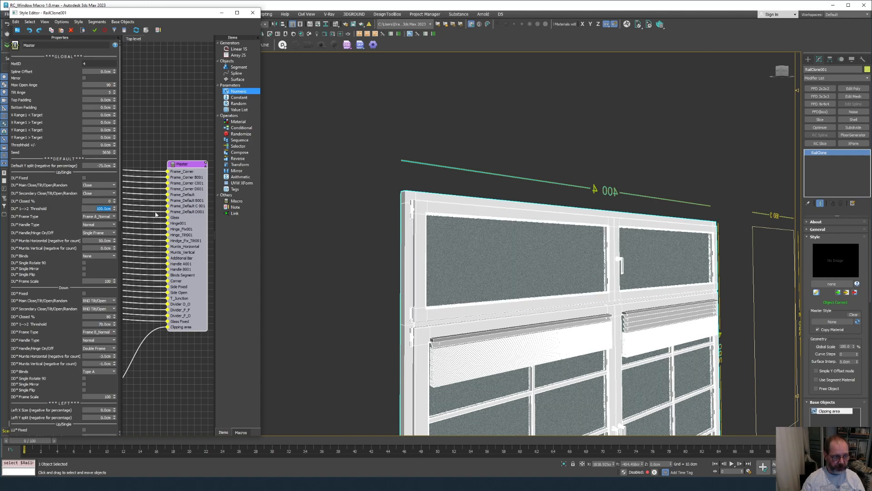
pyautogui.write('0')
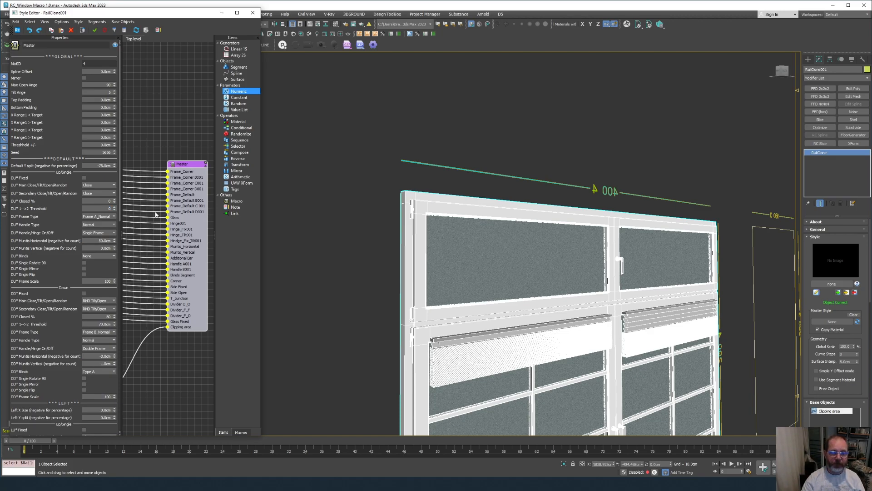
pyautogui.press('Return')
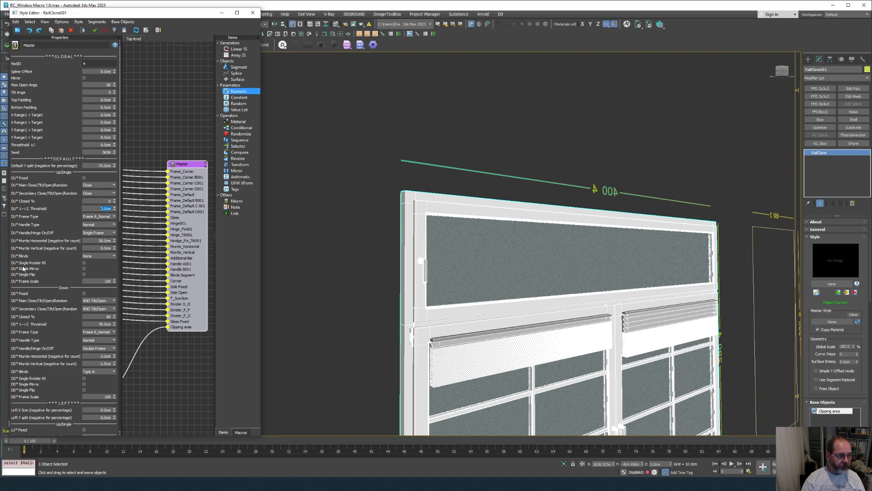
# Enable Single Rotate 90 and give the upper section Type A blinds.
pyautogui.click(83, 263)
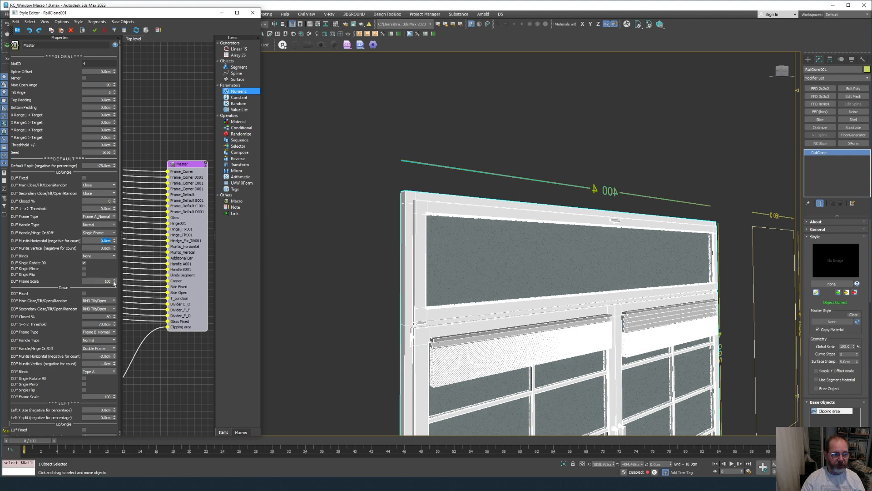
pyautogui.click(102, 256)
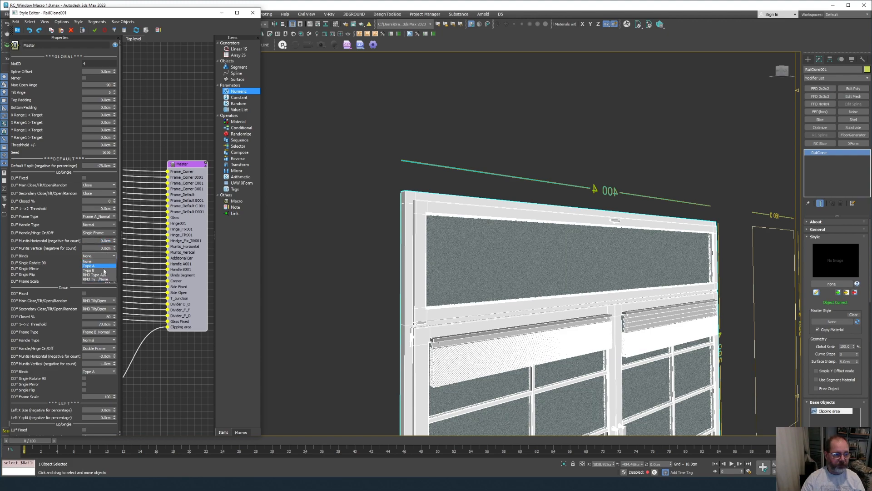
pyautogui.click(103, 268)
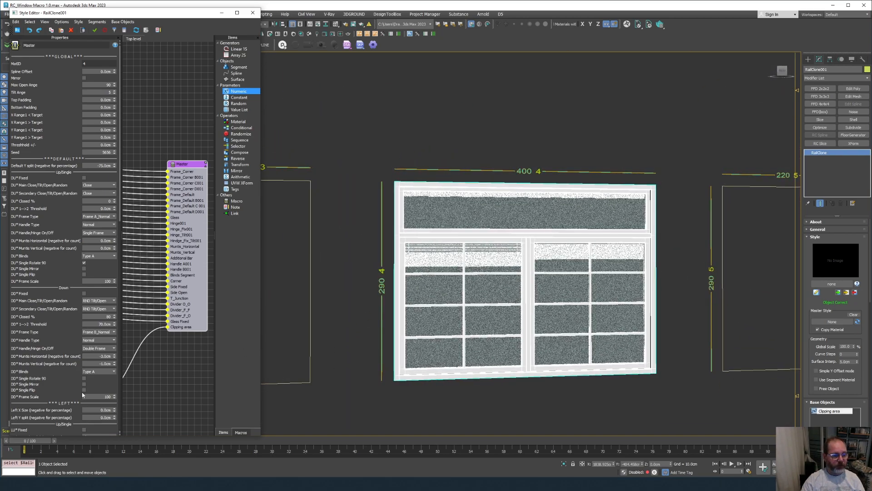
# Set Left X Size to -20 for a 20%-wide left side panel.
pyautogui.scroll(-3, 64, 390)
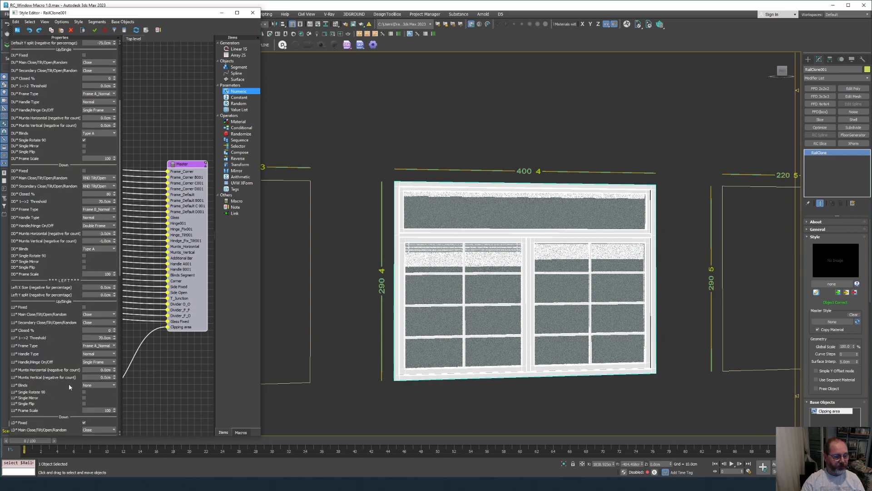
pyautogui.click(87, 288)
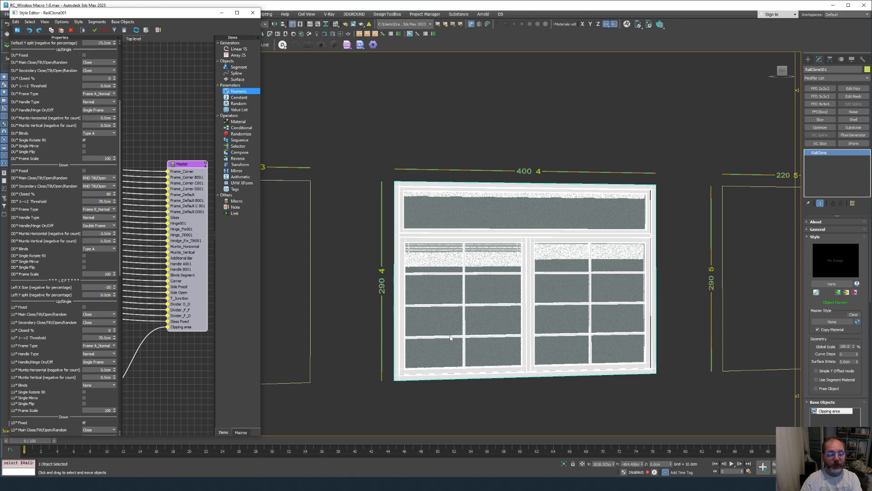
pyautogui.press('Return')
# Set Right X Size to 70 for a 70 cm right side panel.
pyautogui.scroll(2, 452, 265)
pyautogui.scroll(1, 452, 265)
pyautogui.scroll(2, 414, 305)
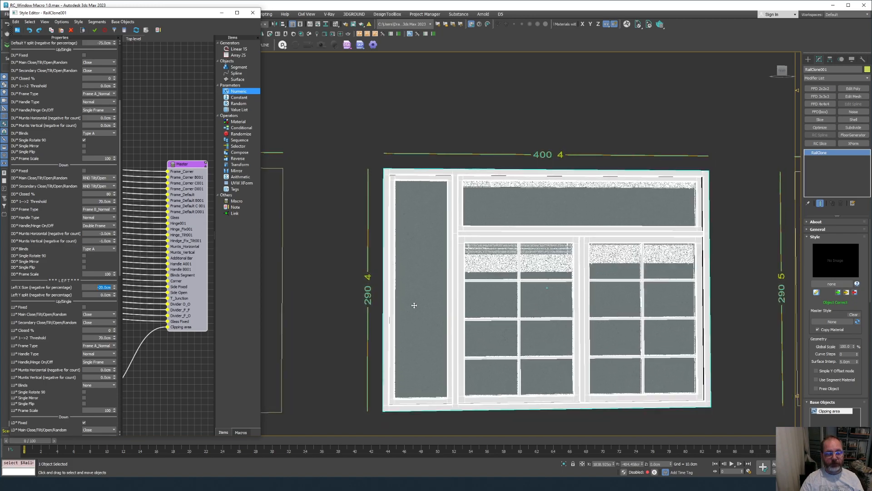
pyautogui.scroll(-3, 62, 400)
pyautogui.scroll(-2, 63, 402)
pyautogui.moveTo(92, 334); pyautogui.dragTo(141, 335)
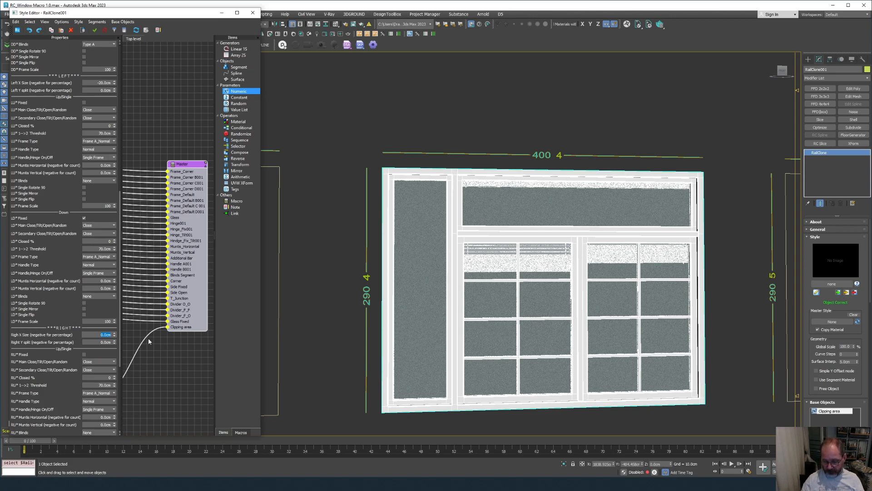
pyautogui.write('70')
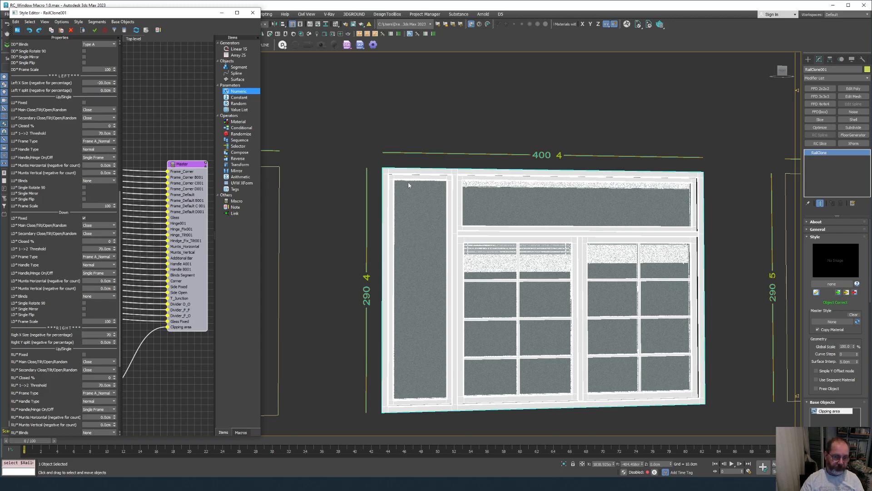
pyautogui.press('Return')
# Set MatID to 0 so the style fills every window outline.
pyautogui.scroll(-4, 665, 253)
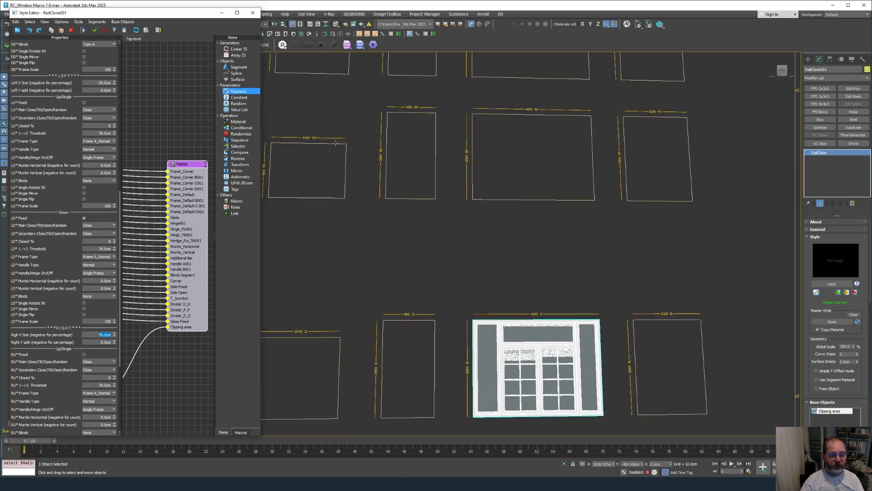
pyautogui.scroll(10, 94, 54)
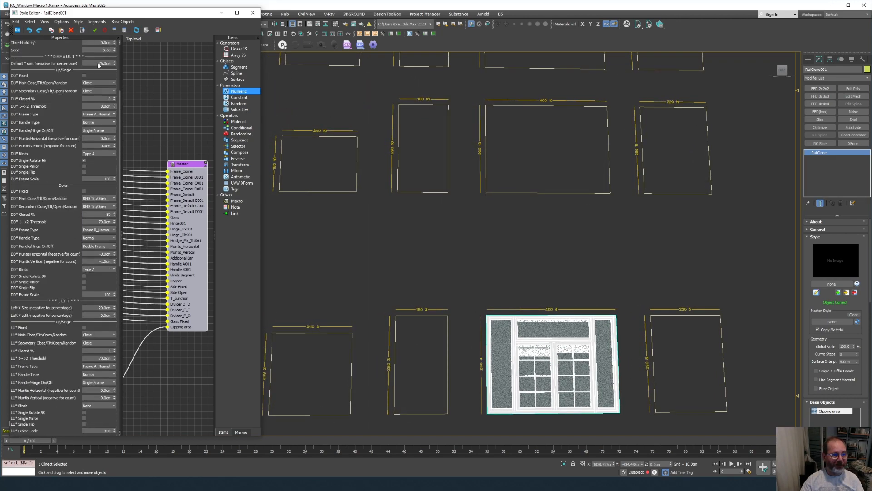
pyautogui.write('0')
pyautogui.press('Return')
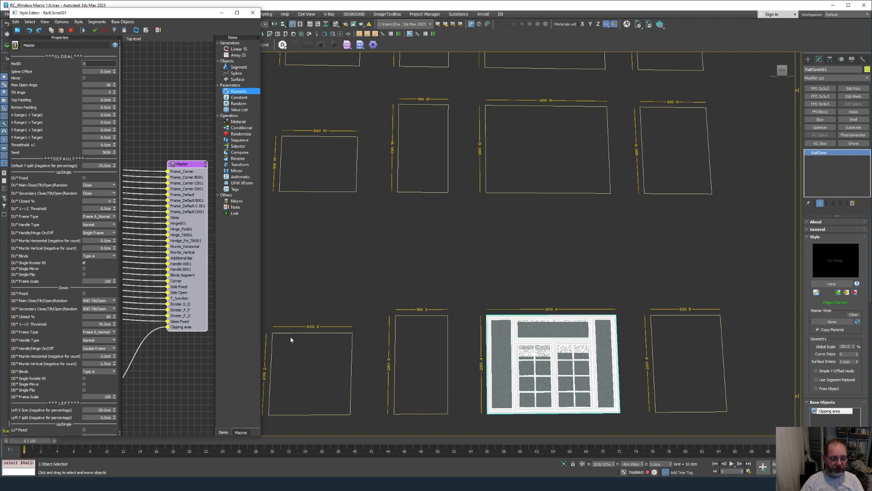
# Pan, zoom and orbit across the facade to inspect every filled window, then select MatID.
pyautogui.moveTo(307, 337); pyautogui.dragTo(355, 334, button='middle')
pyautogui.scroll(4, 356, 336)
pyautogui.moveTo(388, 359); pyautogui.dragTo(554, 279, button='middle')
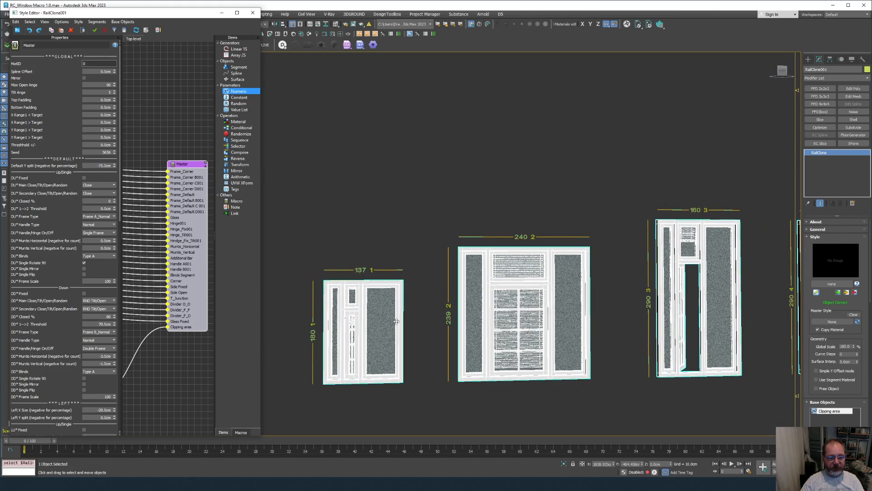
pyautogui.scroll(3, 397, 321)
pyautogui.scroll(-5, 397, 321)
pyautogui.scroll(3, 397, 321)
pyautogui.keyDown('alt'); pyautogui.moveTo(397, 321); pyautogui.dragTo(398, 310, button='middle'); pyautogui.keyUp('alt')
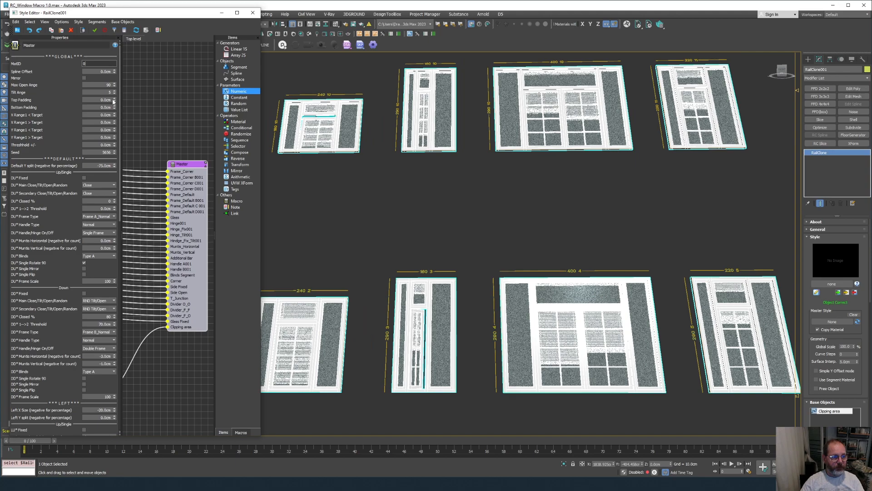
pyautogui.moveTo(93, 64); pyautogui.dragTo(68, 66)
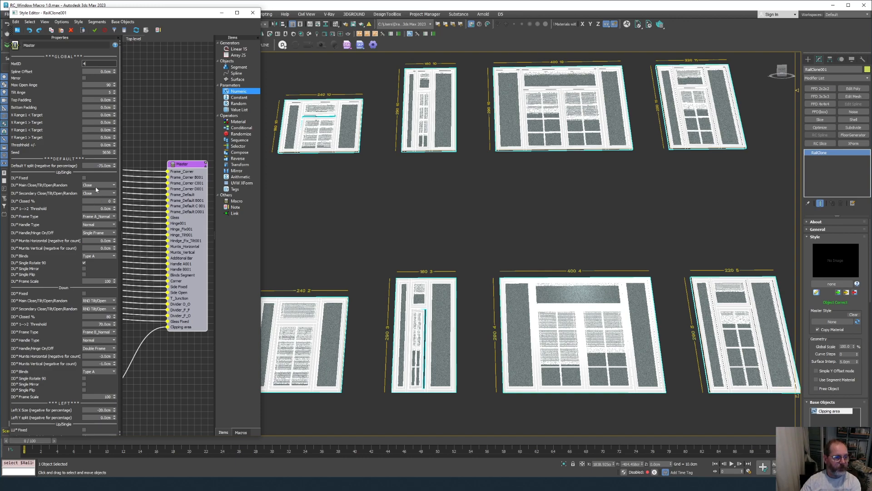
# Restore MatID 4 and set Right X Size to -20 for a 20%-wide right panel.
pyautogui.write('4')
pyautogui.press('Return')
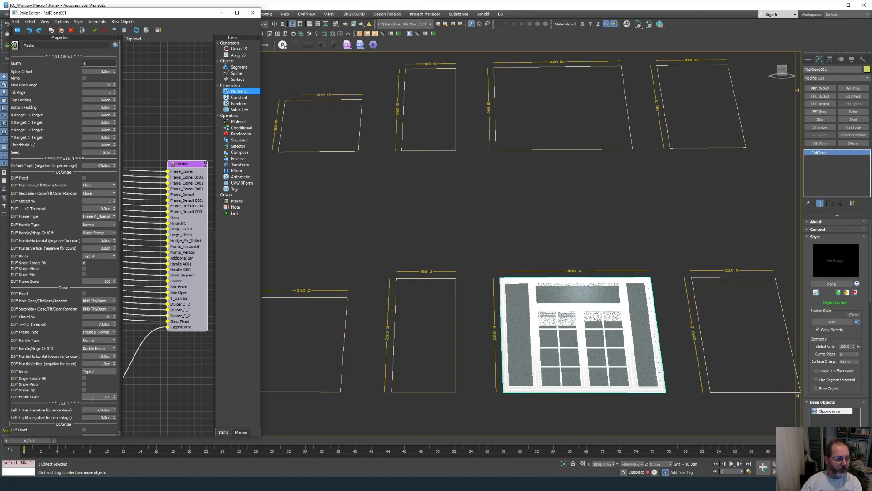
pyautogui.scroll(-5, 93, 389)
pyautogui.scroll(-10, 94, 389)
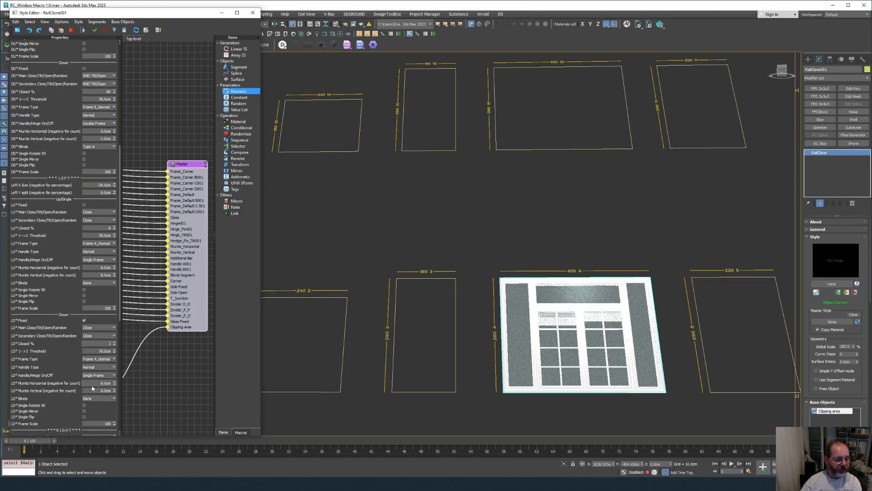
pyautogui.doubleClick(95, 335)
pyautogui.write('-20')
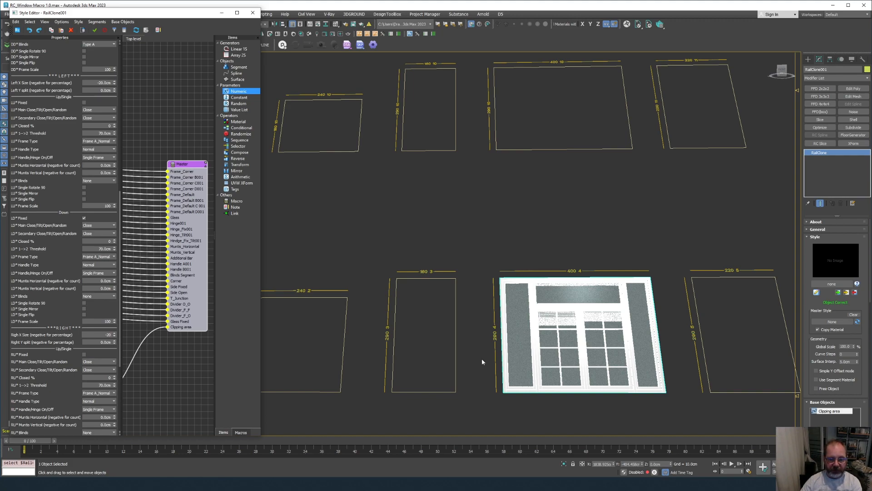
pyautogui.press('Return')
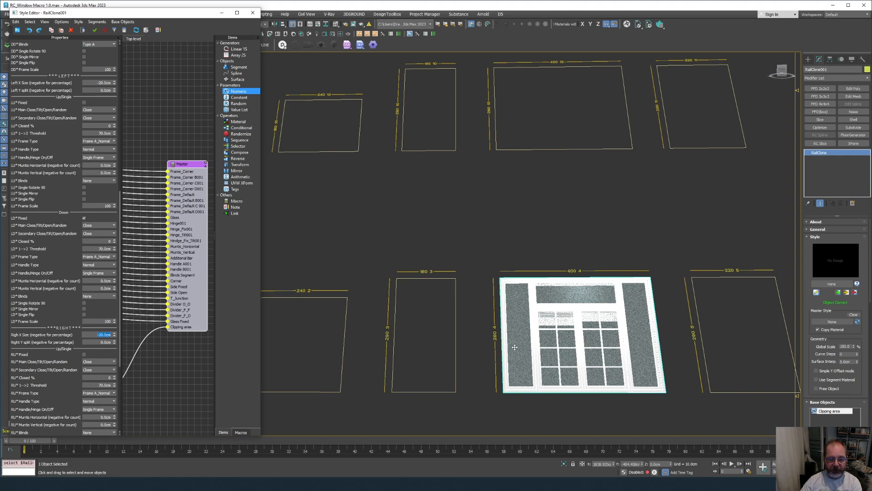
# Enter -75 as the left panel's Y split for a transom at 75%.
pyautogui.keyDown('alt'); pyautogui.moveTo(515, 349); pyautogui.dragTo(658, 274, button='middle'); pyautogui.keyUp('alt')
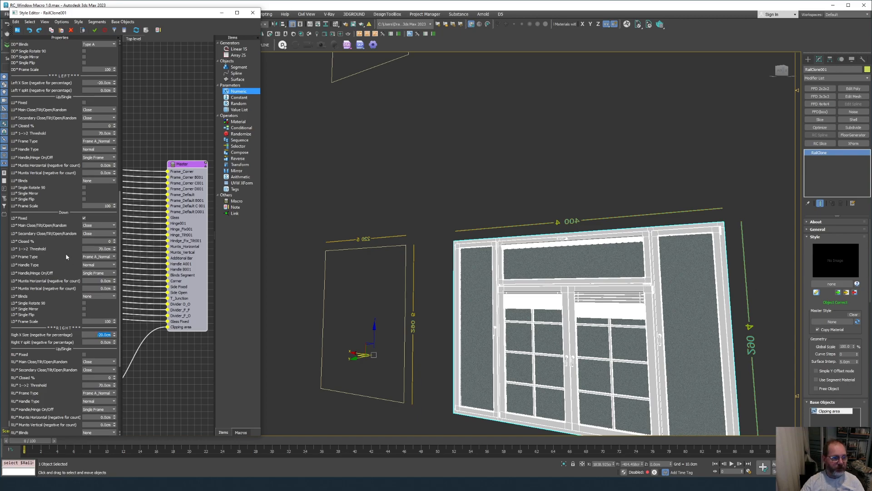
pyautogui.scroll(3, 84, 150)
pyautogui.scroll(3, 84, 150)
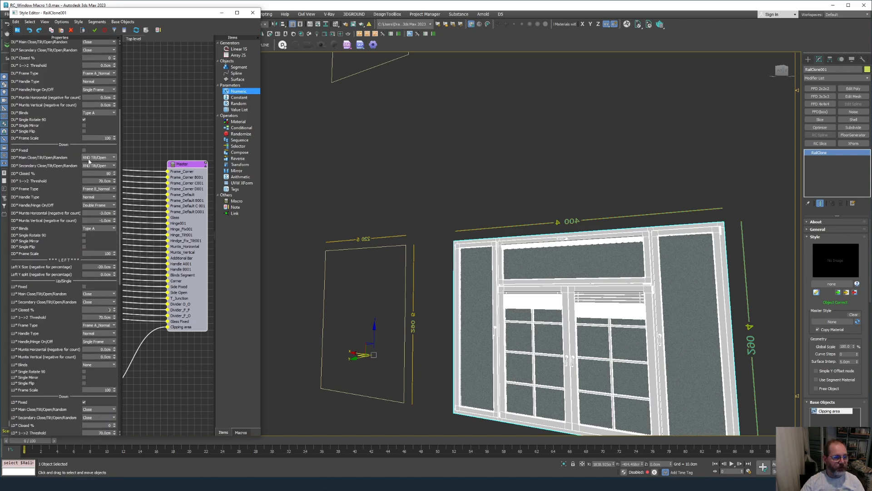
pyautogui.scroll(3, 72, 118)
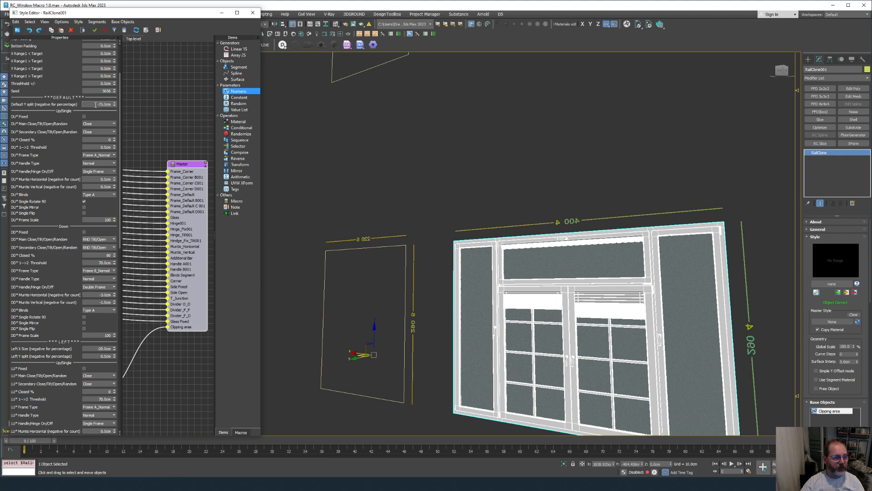
pyautogui.scroll(-5, 95, 159)
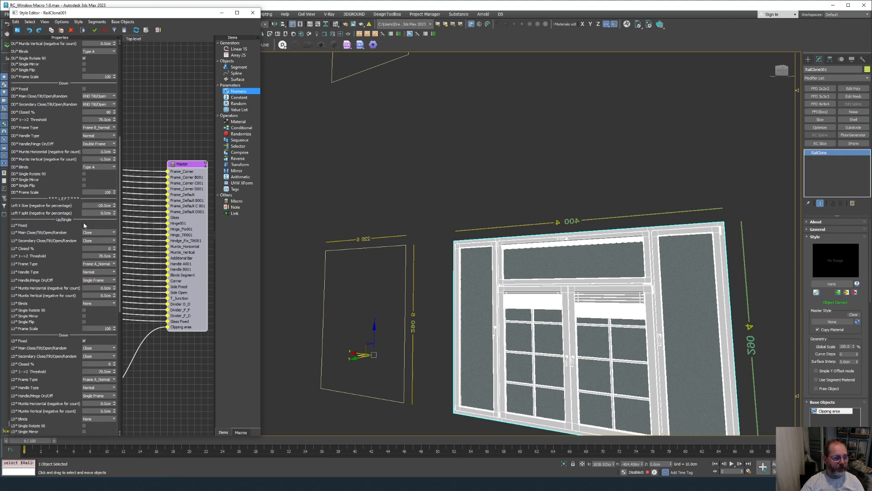
pyautogui.doubleClick(89, 213)
pyautogui.write('-75')
pyautogui.scroll(-9, 105, 297)
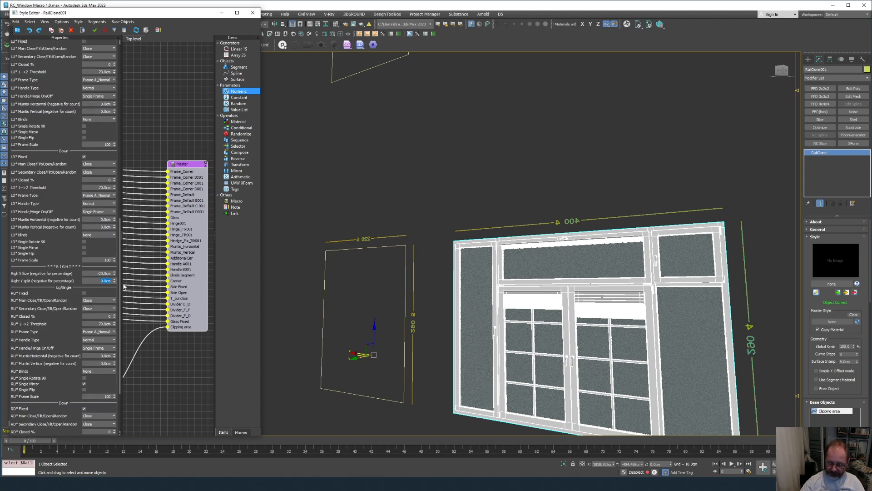
# Set the right panel's Y split to -75 to match the left.
pyautogui.write('5')
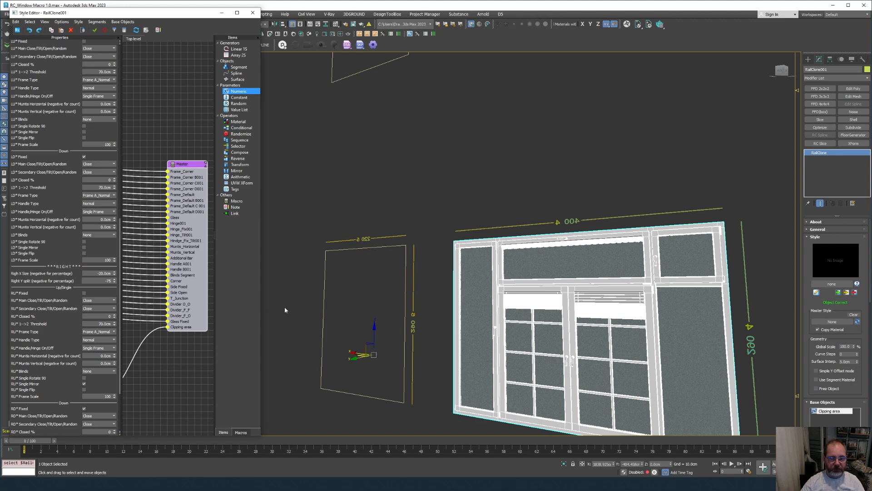
pyautogui.press('Return')
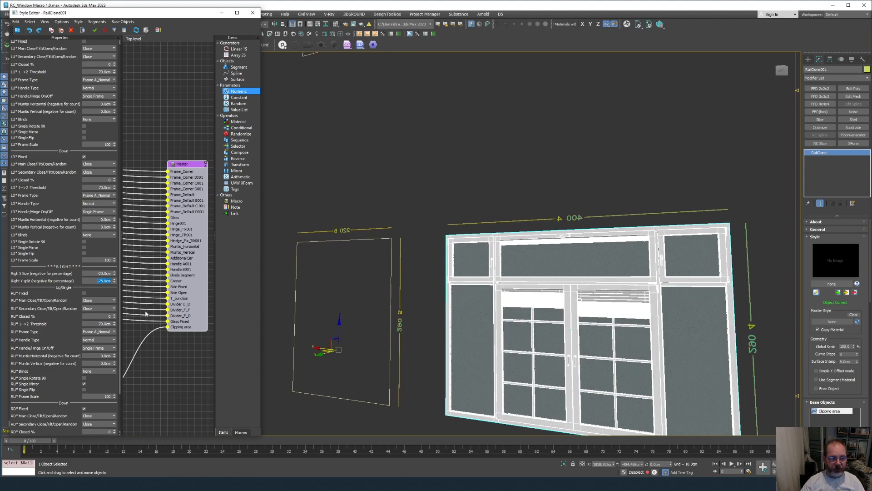
pyautogui.click(84, 408)
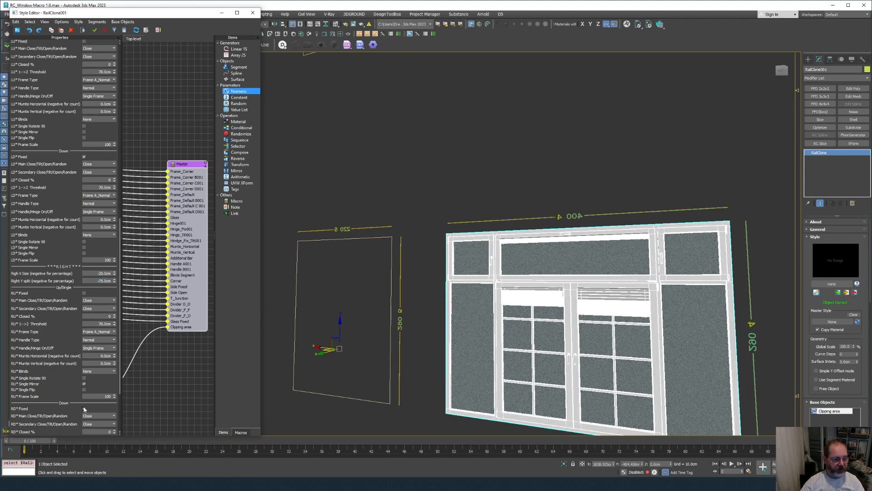
# Toggle LD* Fixed on the lower left side pane and check the result in the viewport.
pyautogui.click(84, 157)
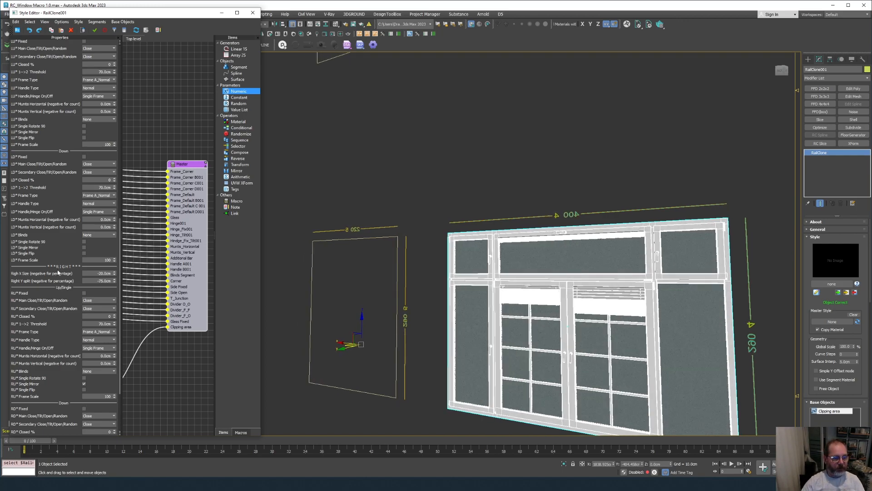
pyautogui.scroll(-4, 57, 273)
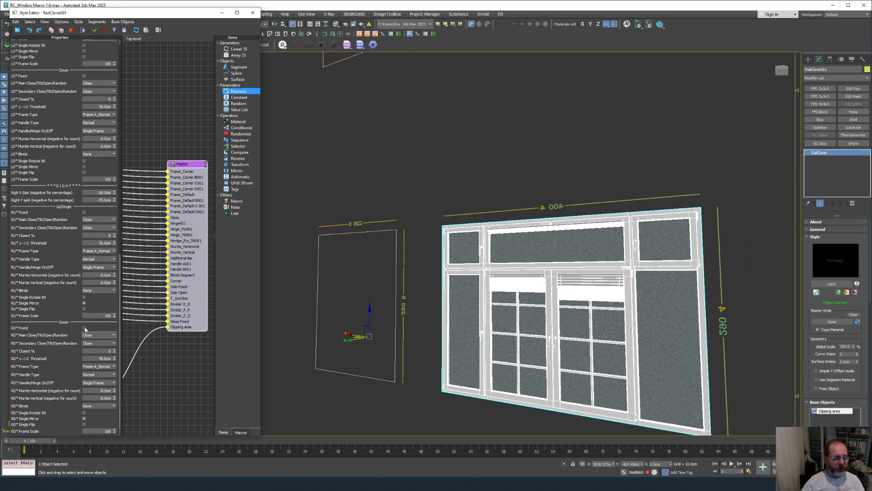
pyautogui.scroll(3, 94, 238)
pyautogui.scroll(5, 95, 237)
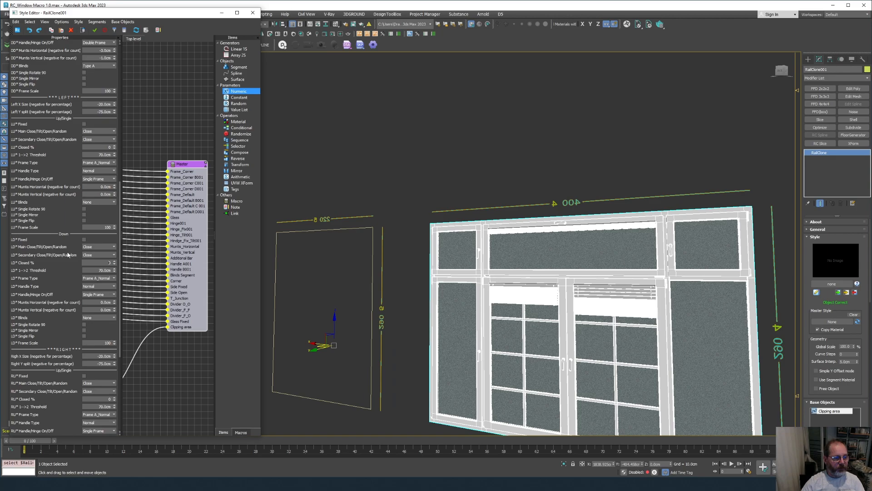
pyautogui.keyDown('alt'); pyautogui.moveTo(625, 274); pyautogui.dragTo(576, 271, button='middle'); pyautogui.keyUp('alt')
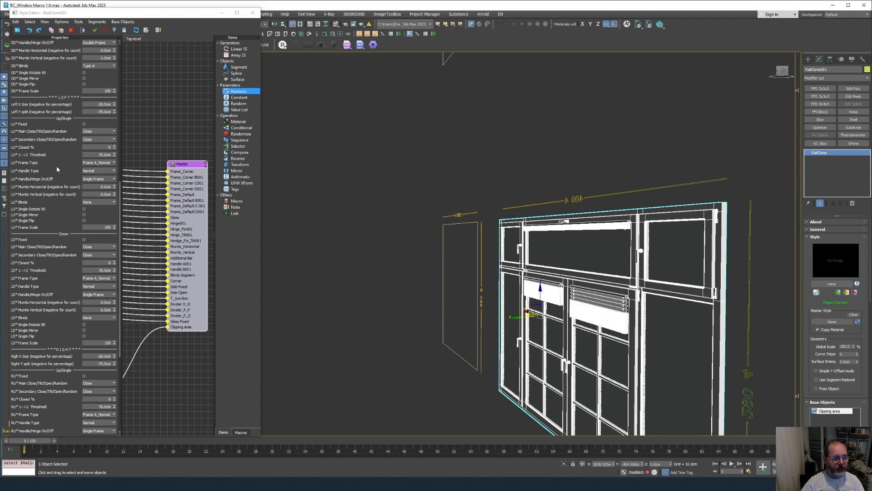
pyautogui.click(85, 240)
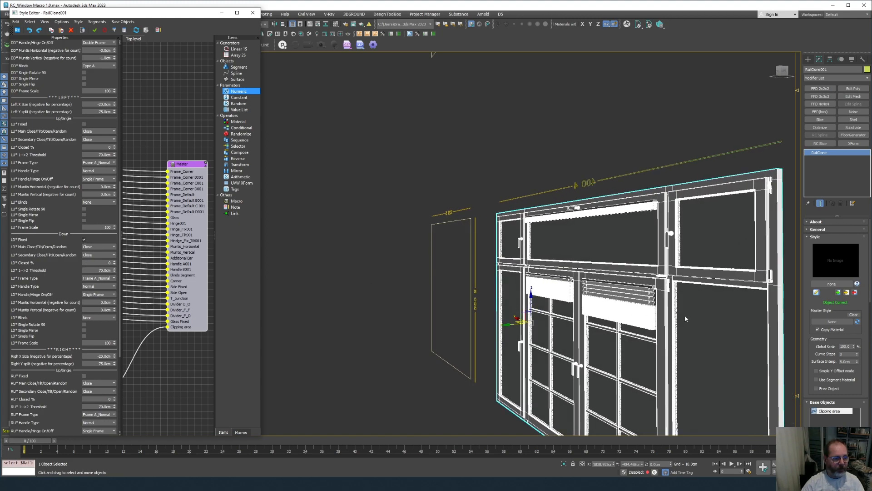
pyautogui.hotkey('ctrl', 'z')
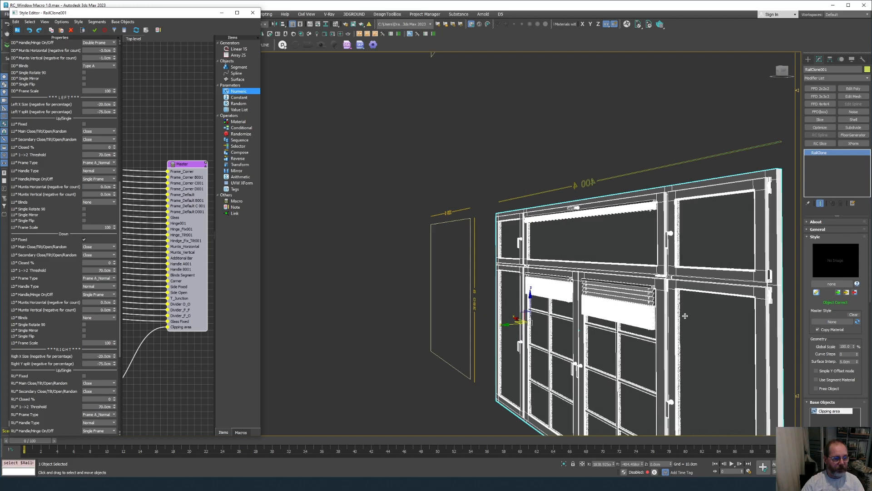
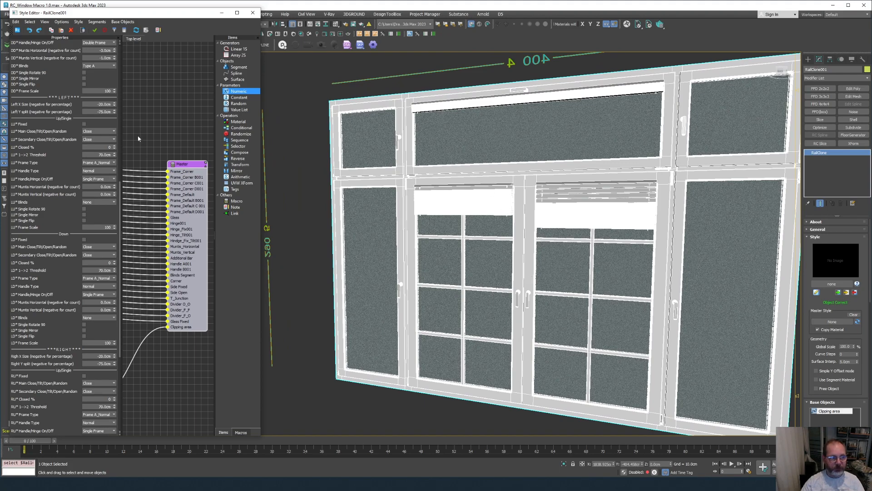
# Set the lower sashes' handle type to Entrace.
pyautogui.scroll(6, 59, 115)
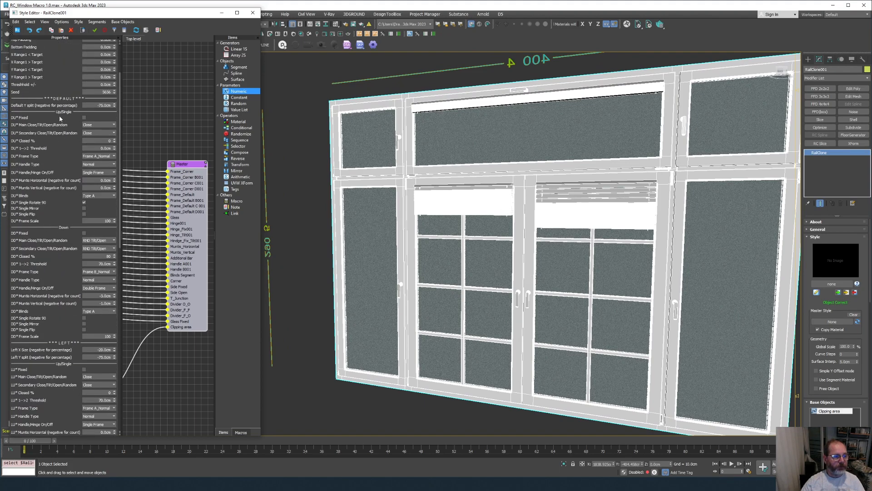
pyautogui.scroll(-2, 73, 239)
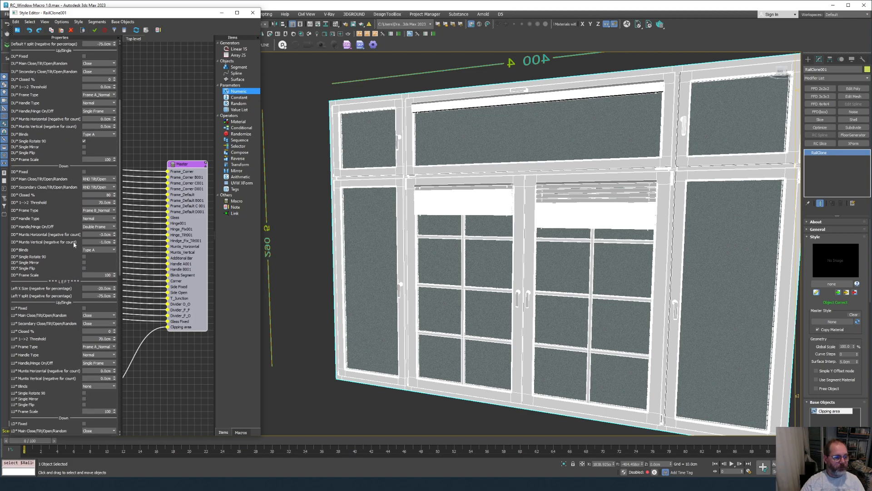
pyautogui.click(97, 218)
pyautogui.click(96, 230)
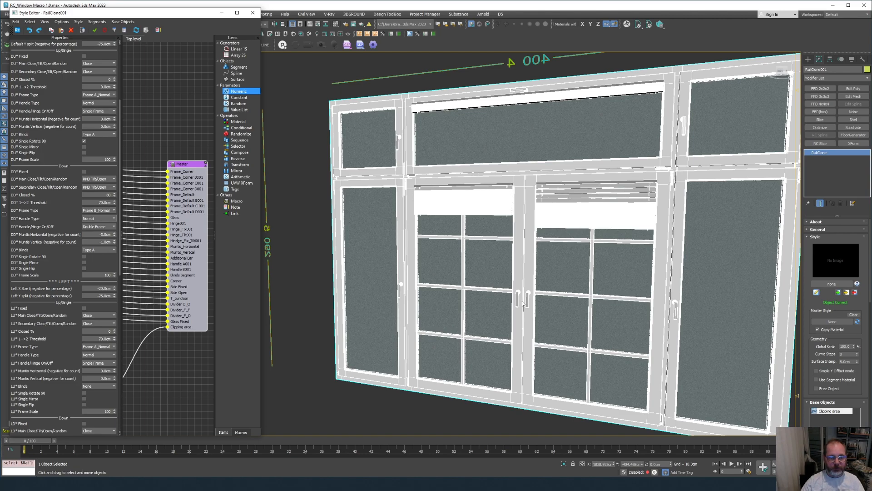
# Orbit the viewport to check the window side-on and from a steeper angle.
pyautogui.scroll(10, 522, 303)
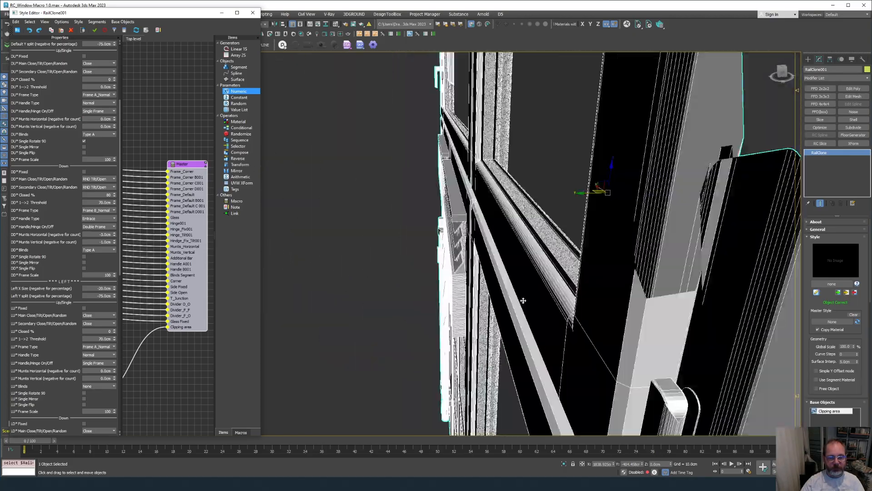
pyautogui.scroll(-10, 523, 300)
pyautogui.keyDown('alt'); pyautogui.moveTo(524, 300); pyautogui.dragTo(574, 298, button='middle'); pyautogui.keyUp('alt')
pyautogui.keyDown('alt'); pyautogui.moveTo(450, 195); pyautogui.dragTo(448, 173, button='middle'); pyautogui.keyUp('alt')
pyautogui.scroll(10, 434, 204)
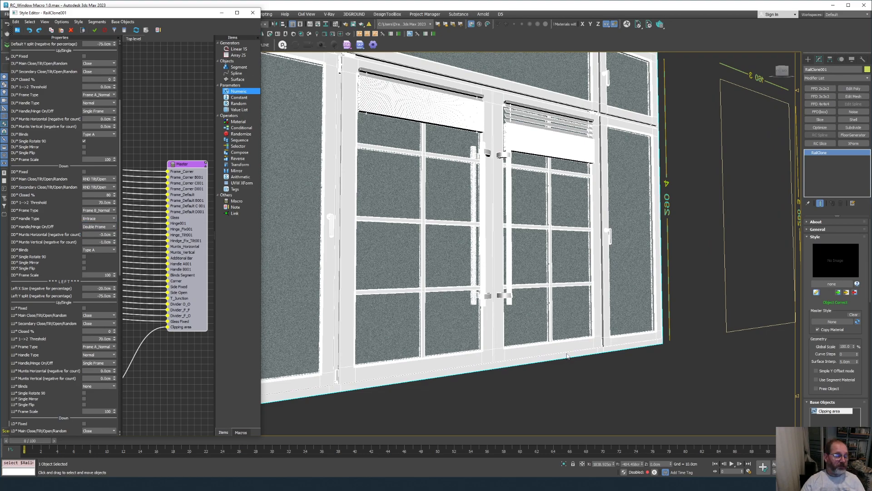
pyautogui.scroll(-8, 597, 251)
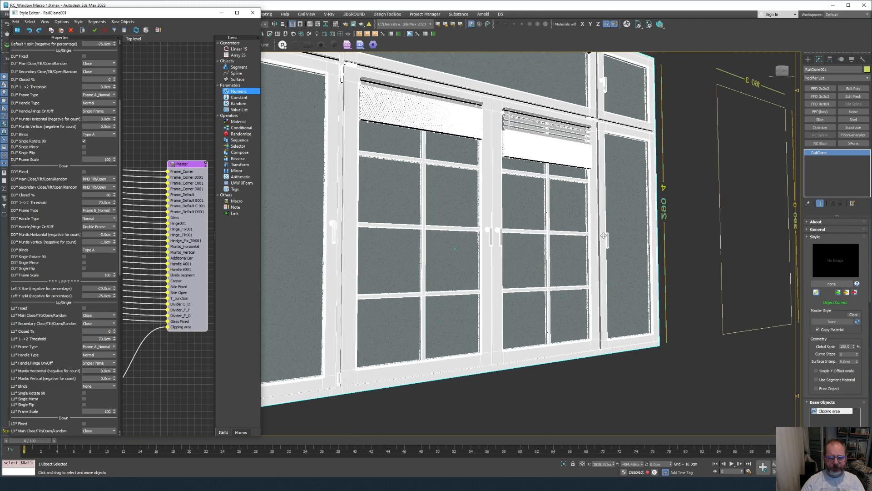
pyautogui.keyDown('alt'); pyautogui.moveTo(564, 248); pyautogui.dragTo(571, 249, button='middle'); pyautogui.keyUp('alt')
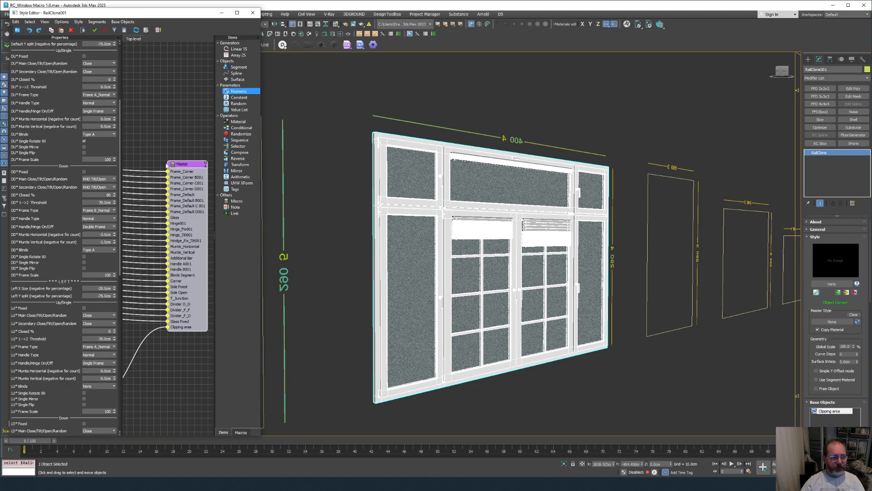
# Zoom the node graph, tilt the view lower, and drag the Style Editor wider.
pyautogui.scroll(3, 184, 211)
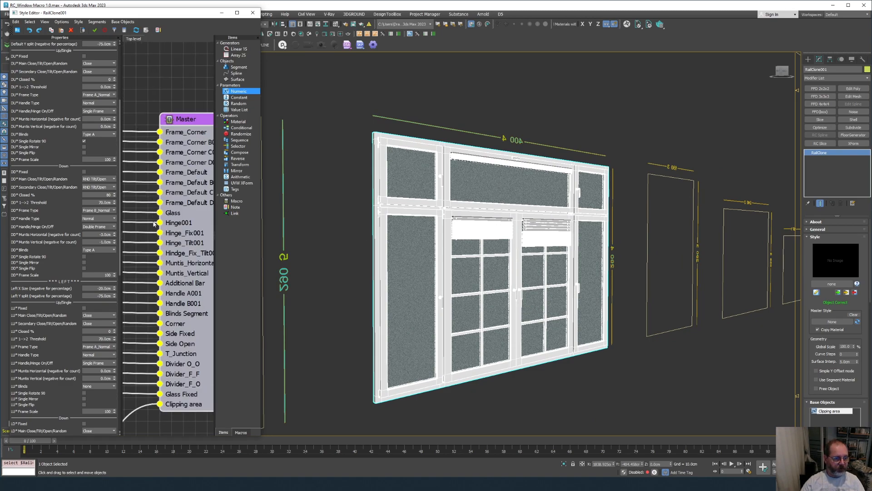
pyautogui.scroll(-2, 155, 223)
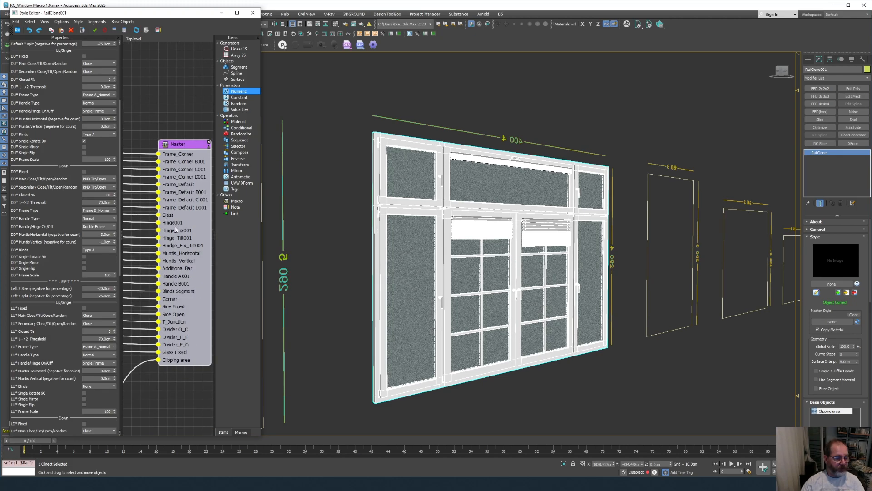
pyautogui.scroll(3, 568, 261)
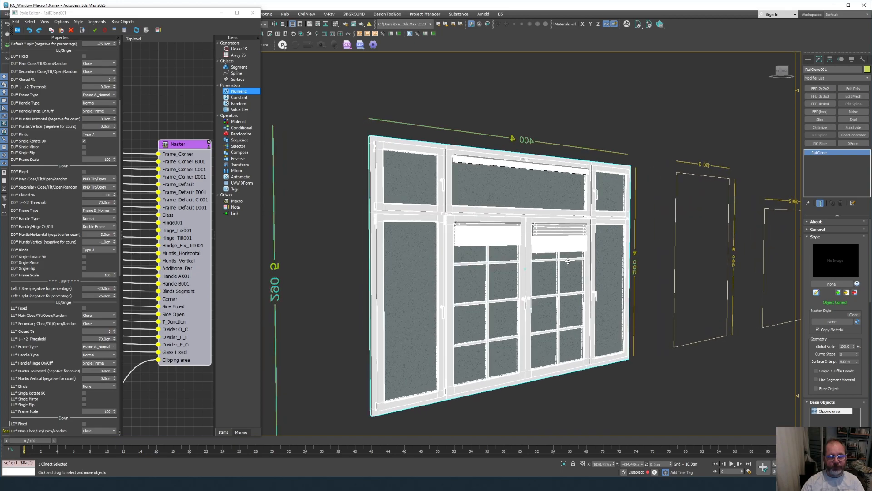
pyautogui.scroll(-4, 568, 261)
pyautogui.scroll(2, 562, 266)
pyautogui.scroll(-4, 562, 266)
pyautogui.scroll(3, 561, 263)
pyautogui.scroll(3, 540, 301)
pyautogui.keyDown('alt'); pyautogui.moveTo(540, 300); pyautogui.dragTo(536, 273, button='middle'); pyautogui.keyUp('alt')
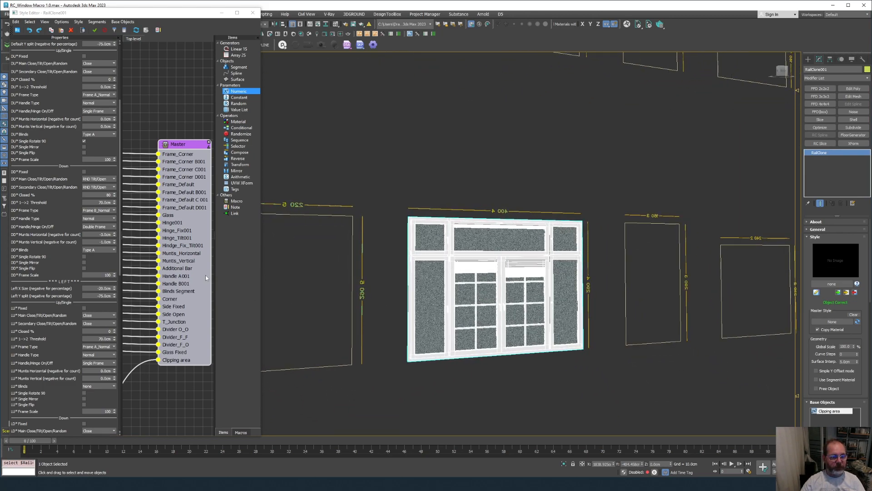
pyautogui.moveTo(262, 267); pyautogui.dragTo(308, 268)
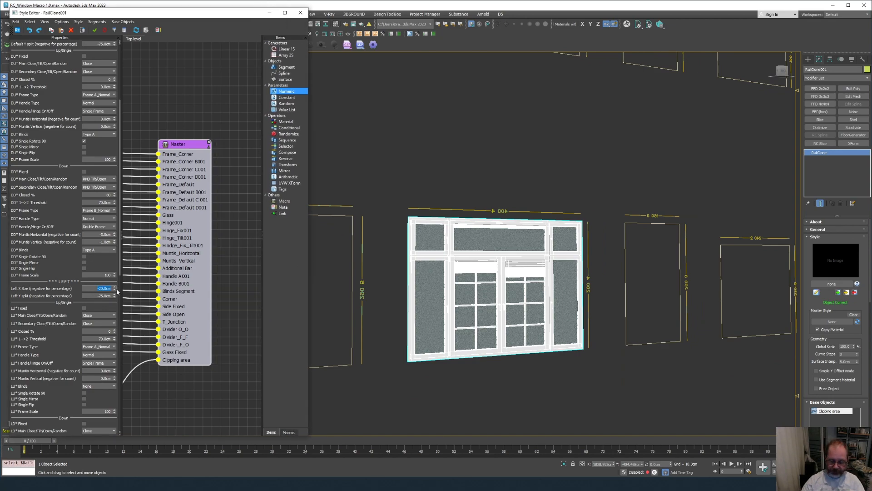
# Enter 0 cm as Left X Size to widen the left panes, then deselect.
pyautogui.write('0')
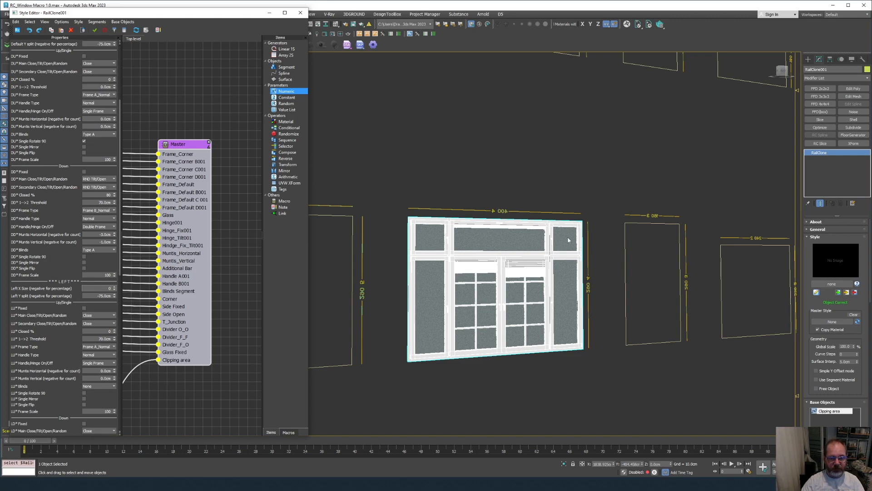
pyautogui.press('Return')
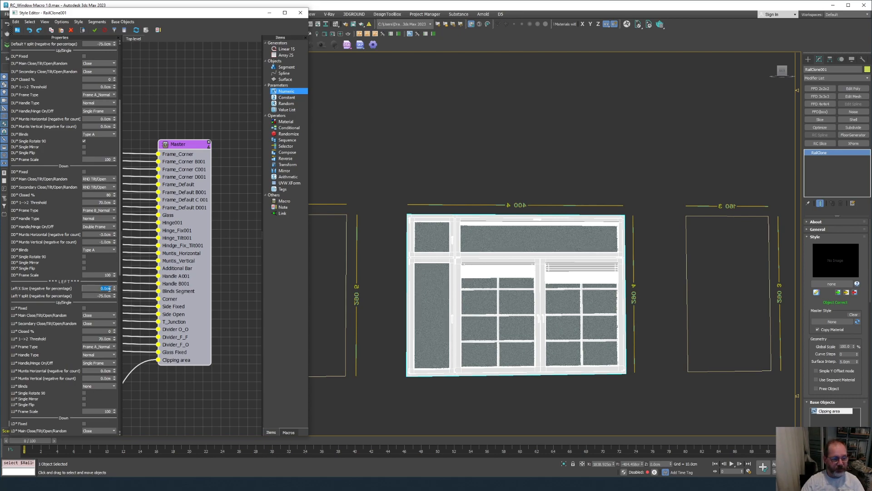
pyautogui.click(490, 175)
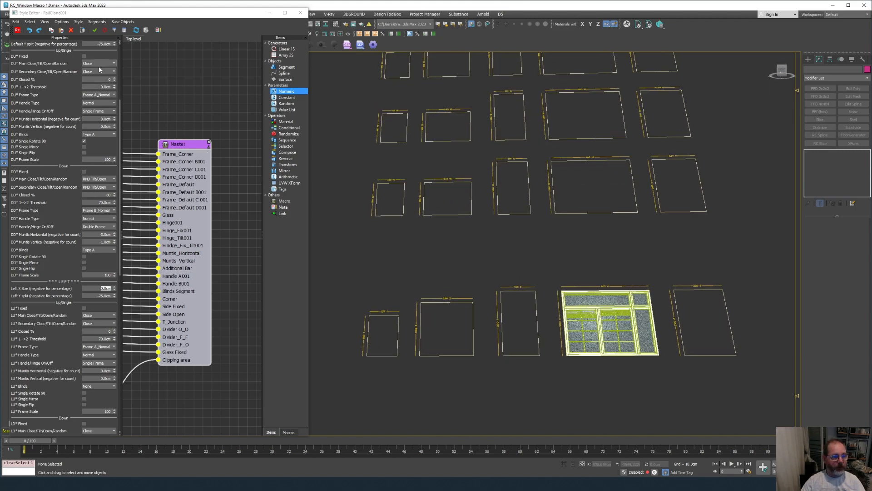
# Select the Master node and scroll its Properties up to the GLOBAL section.
pyautogui.click(184, 146)
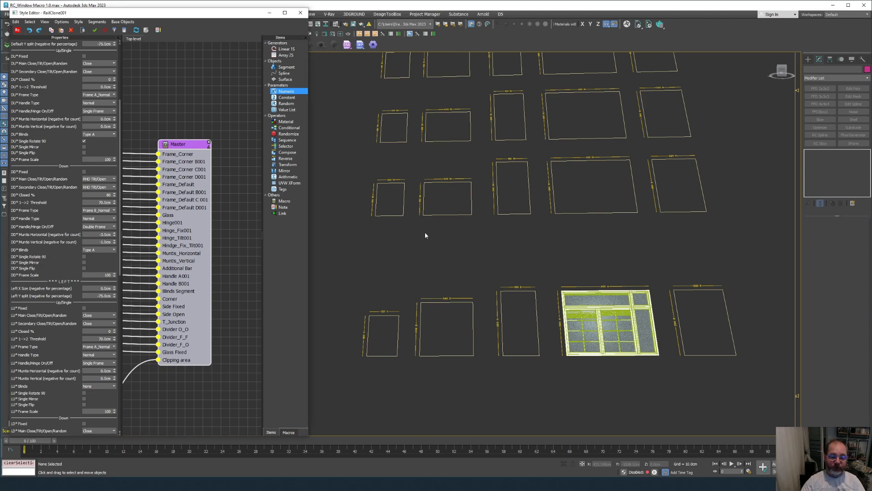
pyautogui.moveTo(176, 144); pyautogui.dragTo(186, 144)
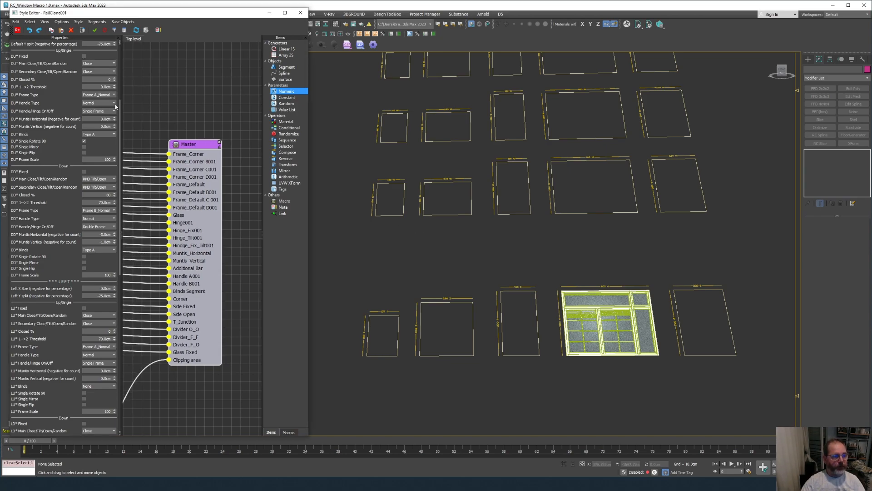
pyautogui.scroll(5, 78, 86)
pyautogui.scroll(1, 79, 83)
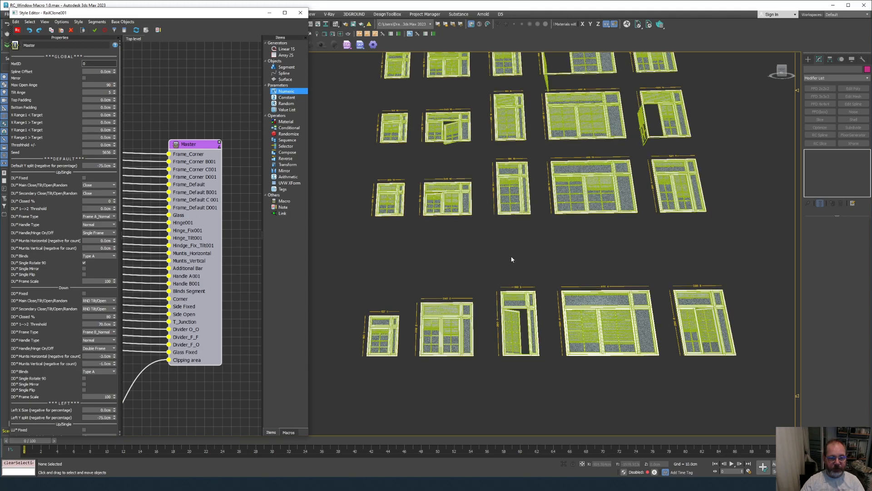
pyautogui.scroll(6, 511, 284)
pyautogui.scroll(5, 511, 285)
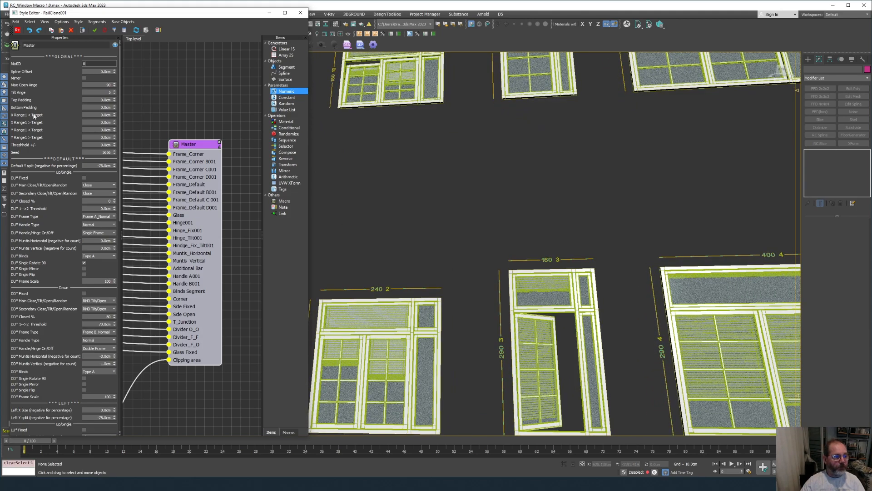
# Type 180 into X Range1 < Target and orbit to view the windows.
pyautogui.doubleClick(101, 115)
pyautogui.write('180')
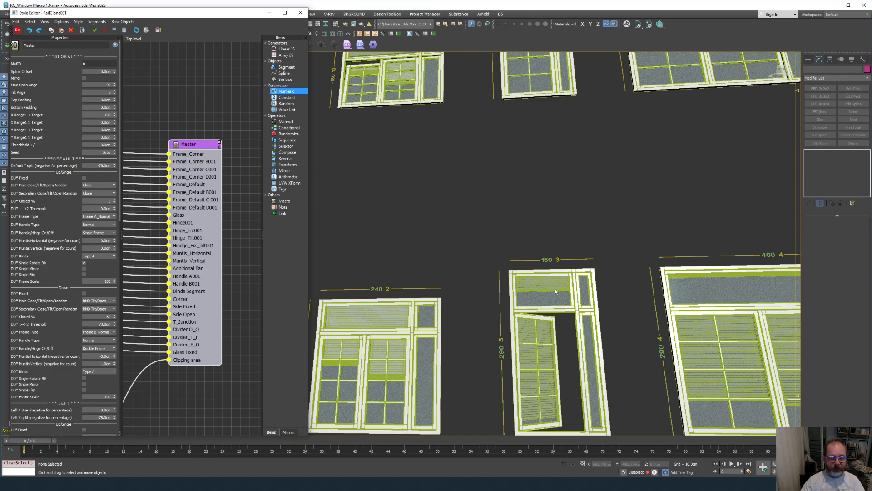
pyautogui.scroll(-5, 545, 300)
pyautogui.scroll(3, 545, 301)
pyautogui.keyDown('alt'); pyautogui.moveTo(546, 300); pyautogui.dragTo(514, 293, button='middle'); pyautogui.keyUp('alt')
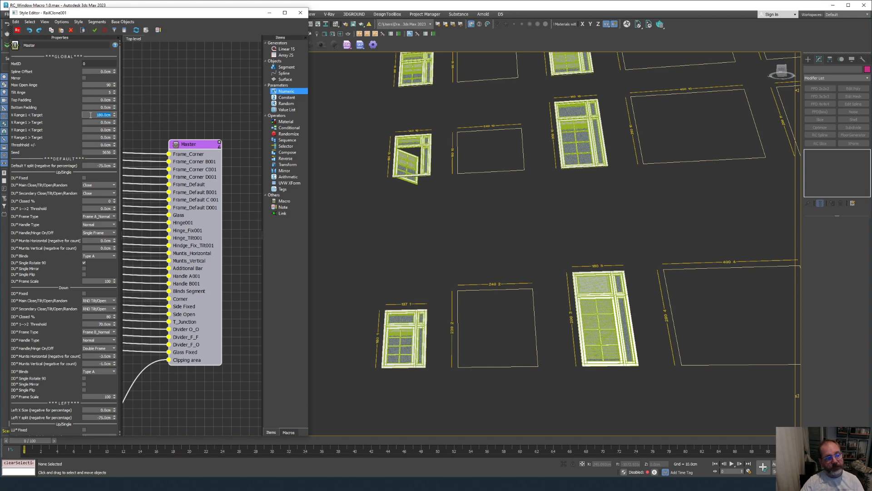
pyautogui.keyDown('alt'); pyautogui.moveTo(708, 269); pyautogui.dragTo(597, 319, button='middle'); pyautogui.keyUp('alt')
pyautogui.scroll(-3, 751, 288)
pyautogui.scroll(3, 597, 319)
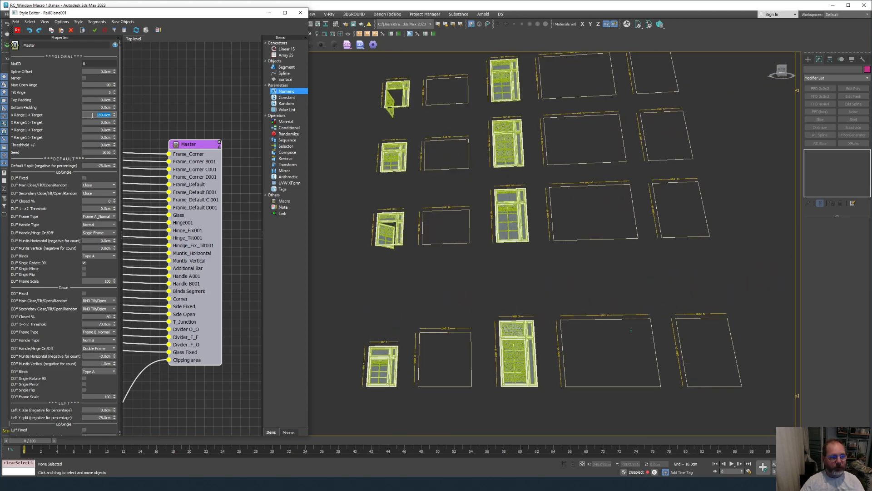
# Clear X Range1 < Target and type 180 into X Range1 > Target instead.
pyautogui.moveTo(98, 123); pyautogui.dragTo(138, 121)
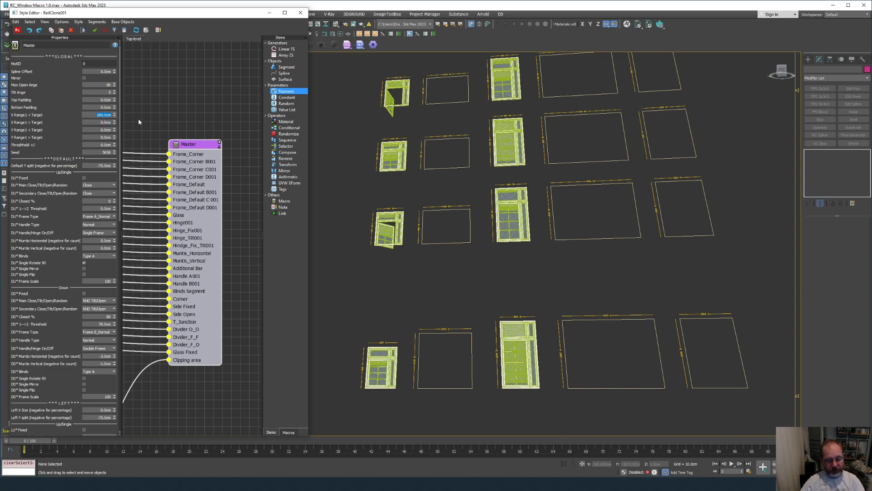
pyautogui.press('BackSpace')
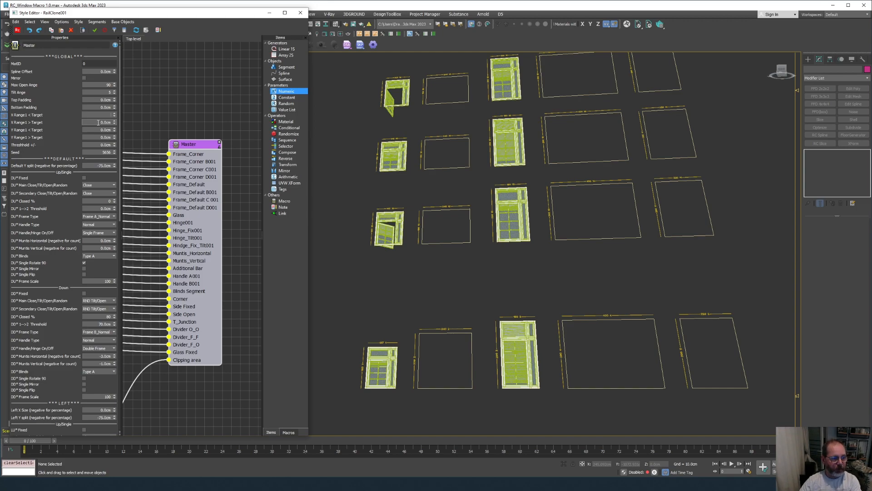
pyautogui.moveTo(98, 123); pyautogui.dragTo(121, 128)
pyautogui.write('180')
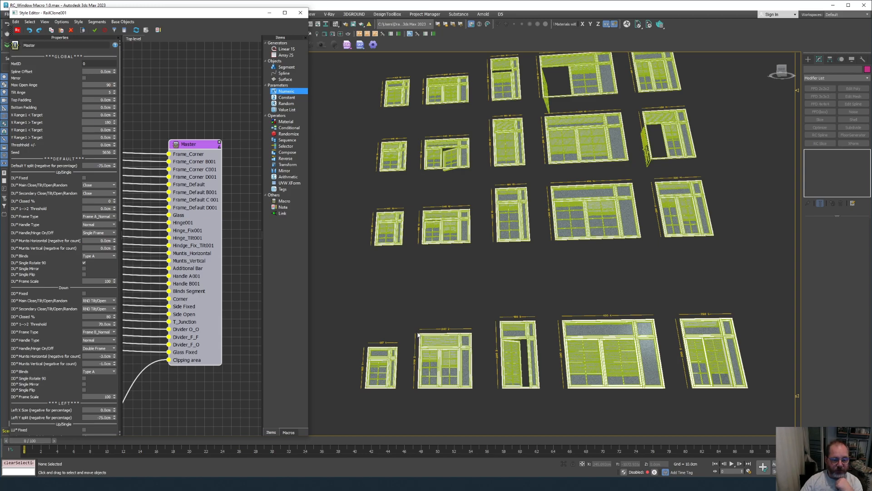
# Commit X Range1 > Target at 180 cm and Y Range1 > Target at 240 cm.
pyautogui.press('Return')
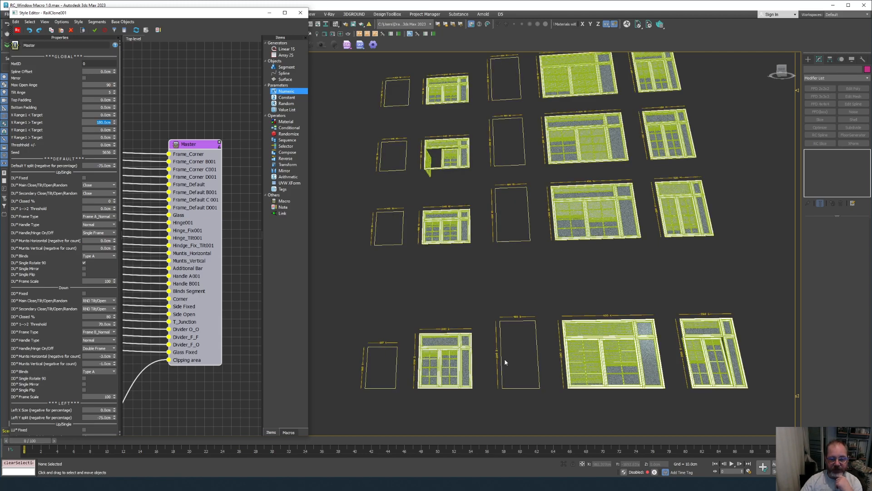
pyautogui.scroll(5, 484, 352)
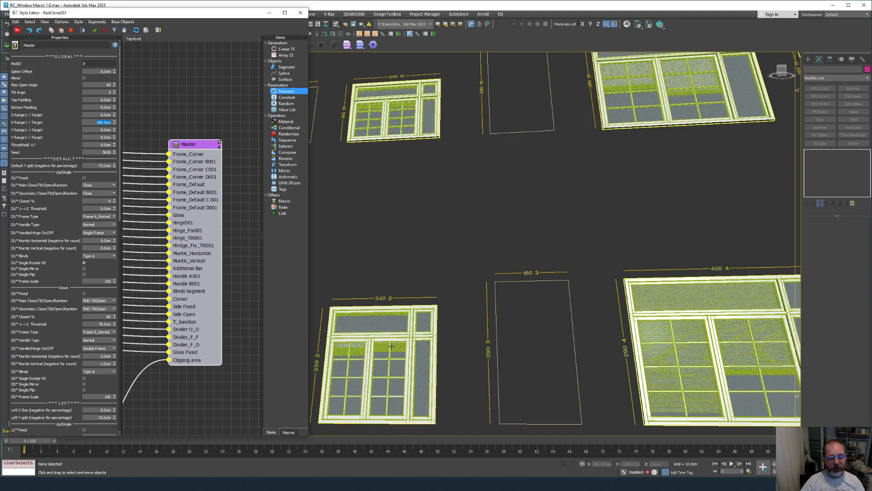
pyautogui.moveTo(379, 348); pyautogui.dragTo(389, 340, button='middle')
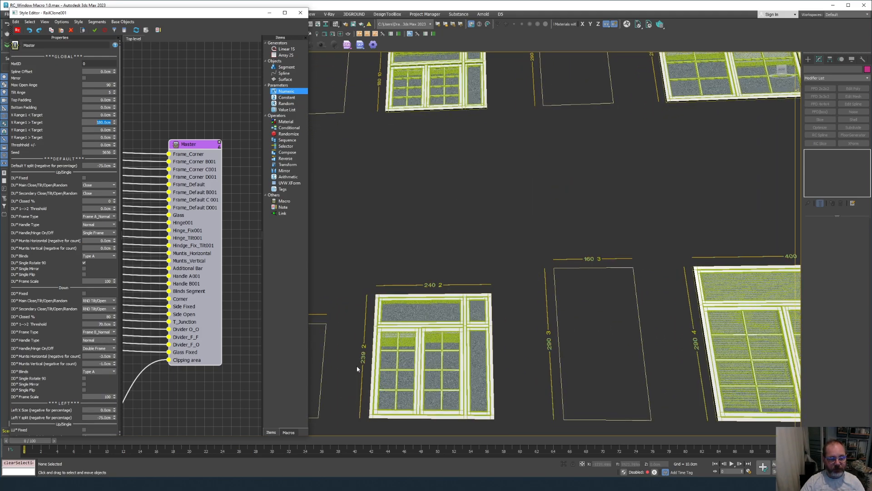
pyautogui.scroll(3, 372, 358)
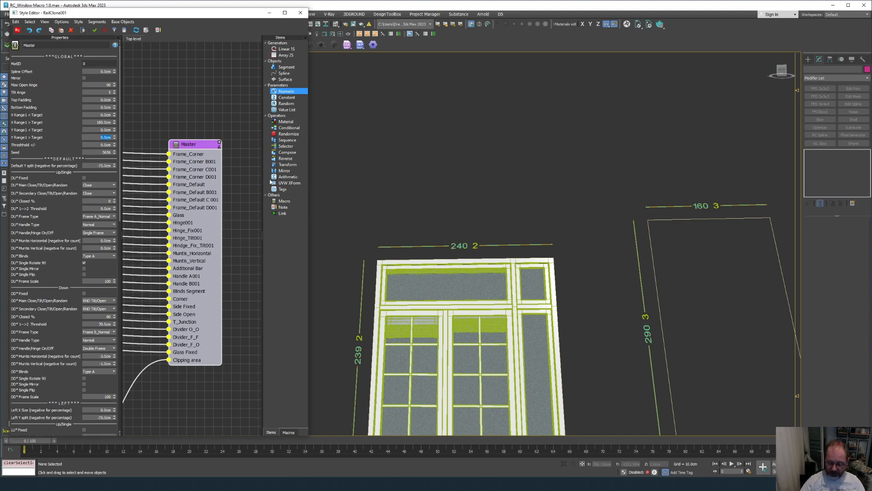
pyautogui.write('240')
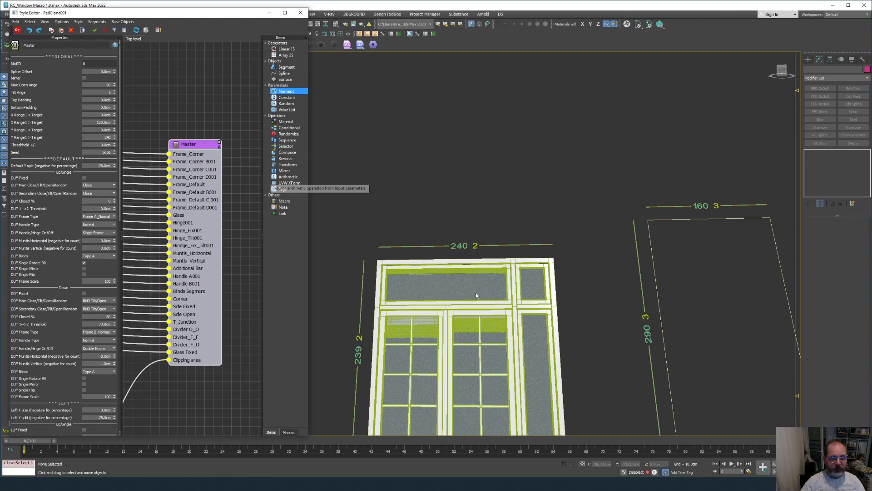
pyautogui.press('Return')
pyautogui.scroll(-5, 475, 292)
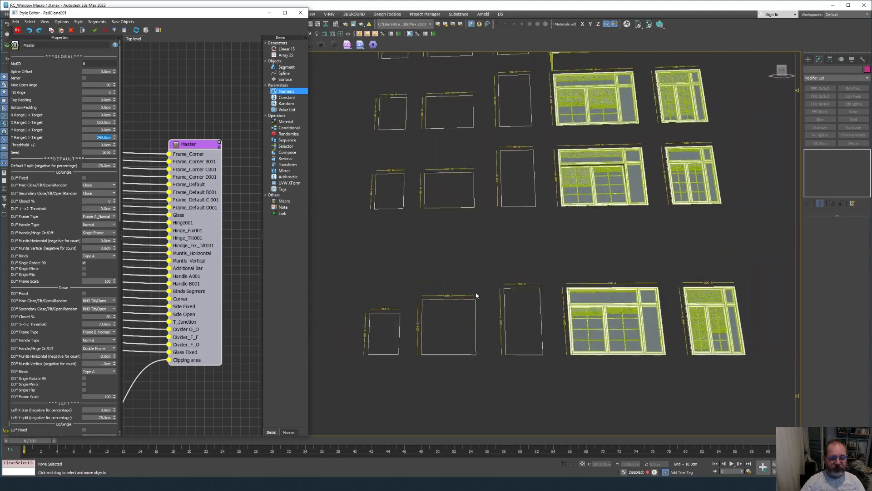
pyautogui.scroll(8, 516, 312)
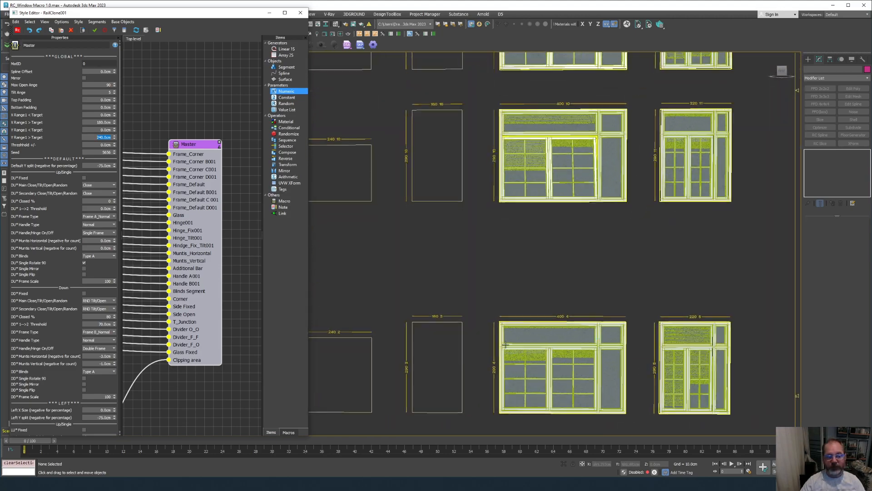
pyautogui.keyDown('alt'); pyautogui.moveTo(587, 314); pyautogui.dragTo(583, 328, button='middle'); pyautogui.keyUp('alt')
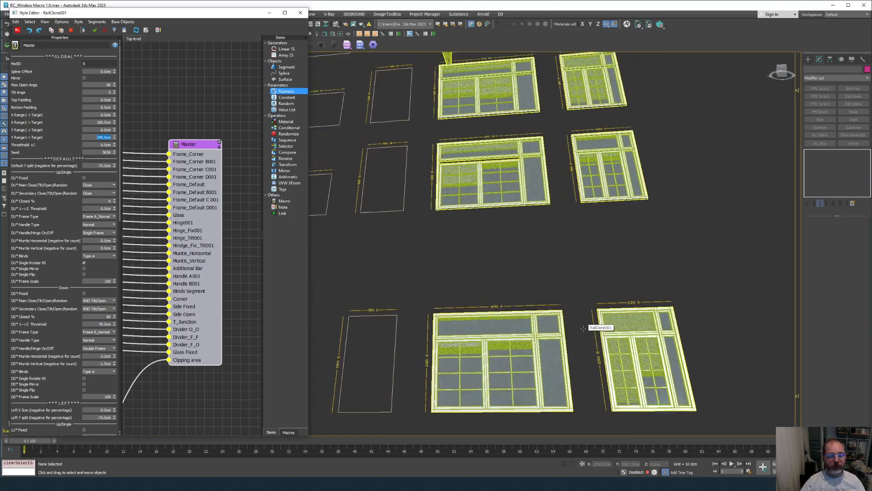
# Select the dimension-label object RailClone002 and set its Decimal Places to 3.
pyautogui.scroll(-3, 583, 328)
pyautogui.scroll(-2, 583, 328)
pyautogui.scroll(3, 584, 328)
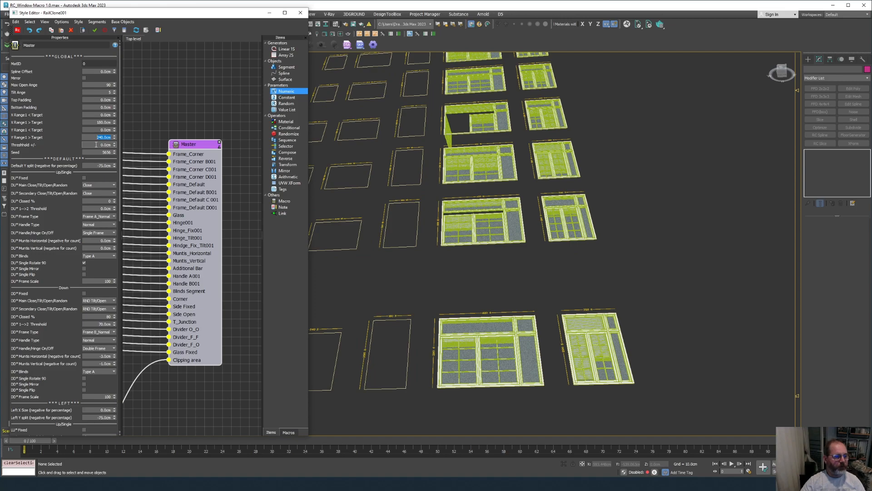
pyautogui.scroll(10, 495, 262)
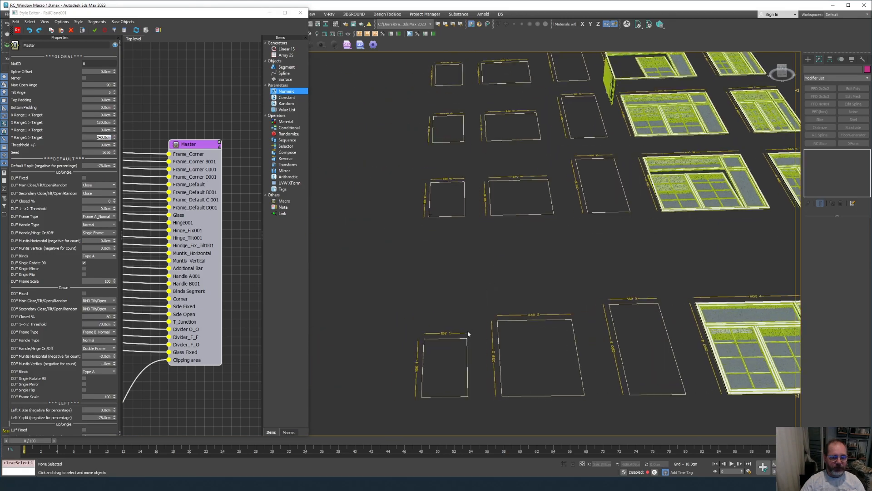
pyautogui.scroll(2, 456, 369)
pyautogui.scroll(-2, 546, 379)
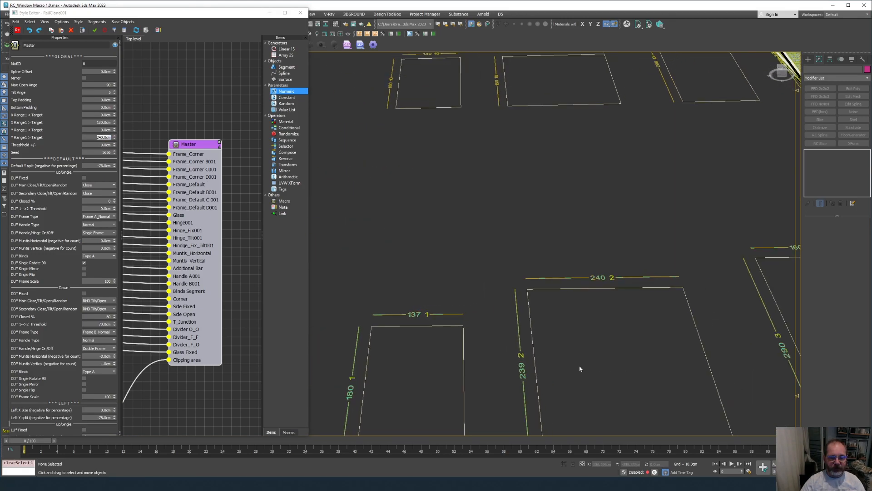
pyautogui.click(525, 370)
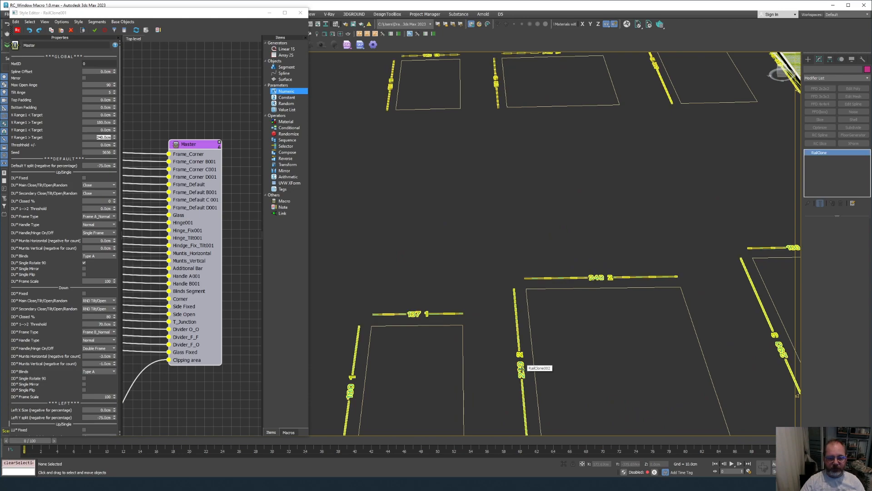
pyautogui.scroll(-5, 811, 386)
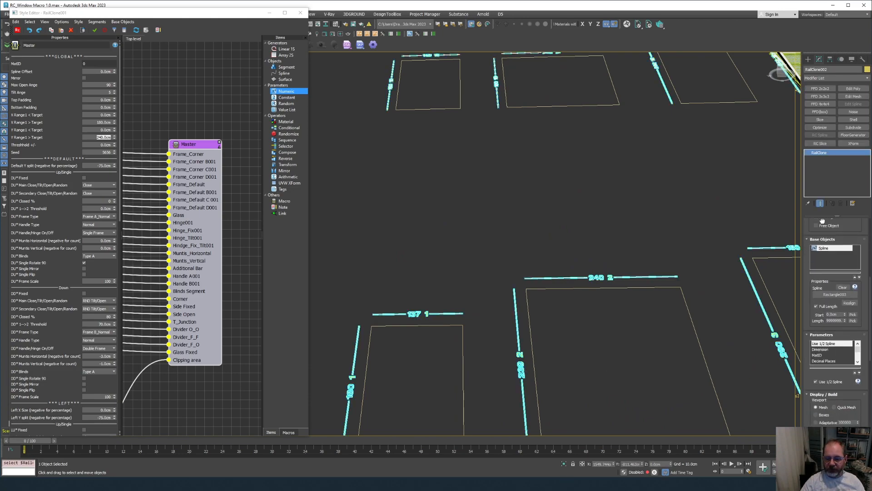
pyautogui.click(825, 332)
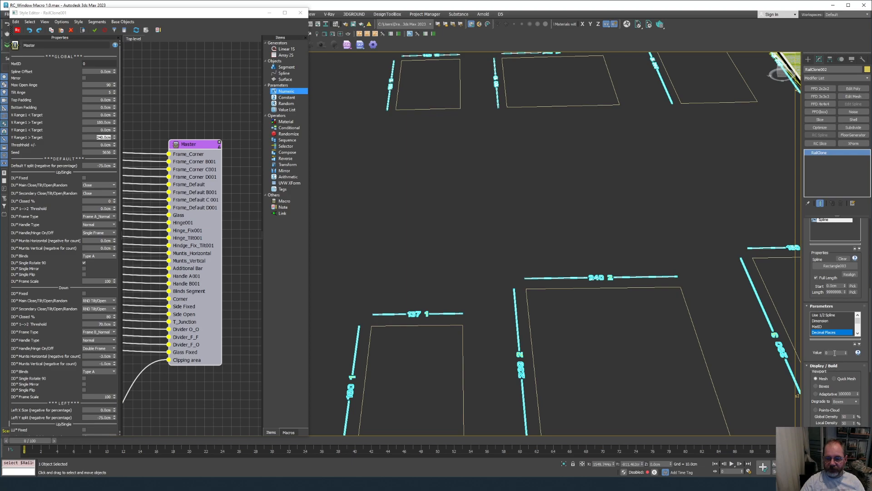
pyautogui.write('3')
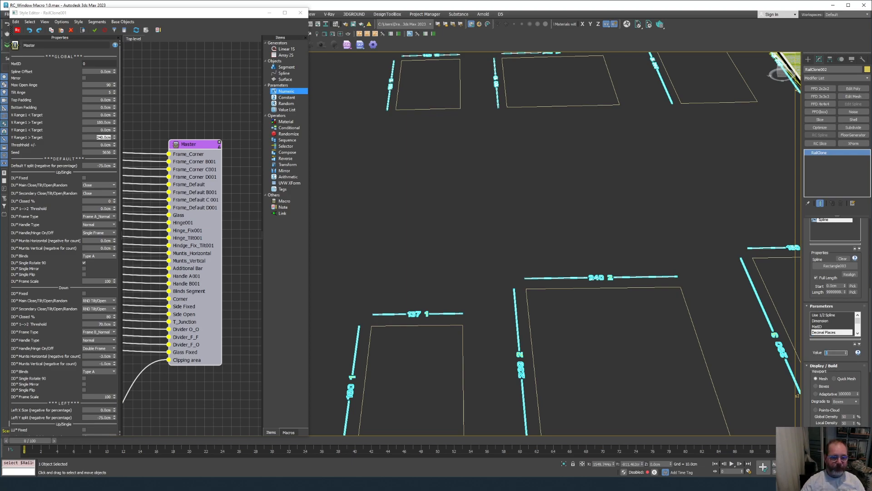
pyautogui.press('Return')
# Set the window style's Threshold +/- to 2 cm.
pyautogui.scroll(8, 723, 353)
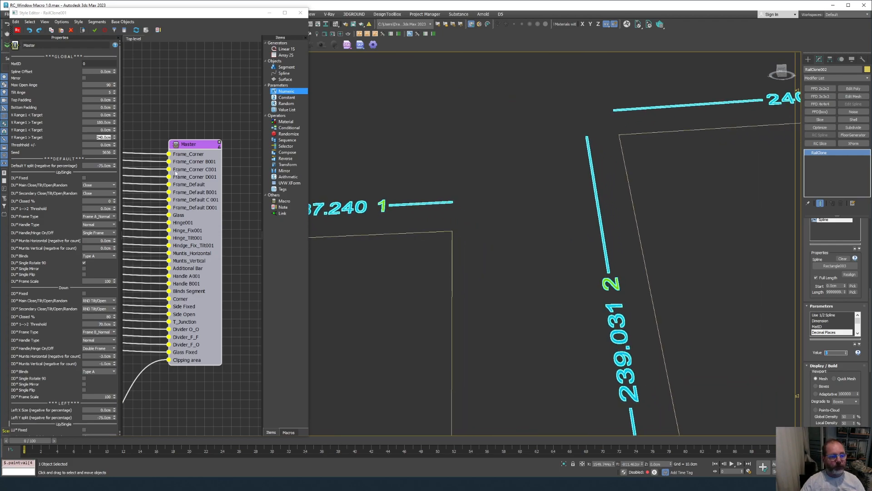
pyautogui.click(94, 145)
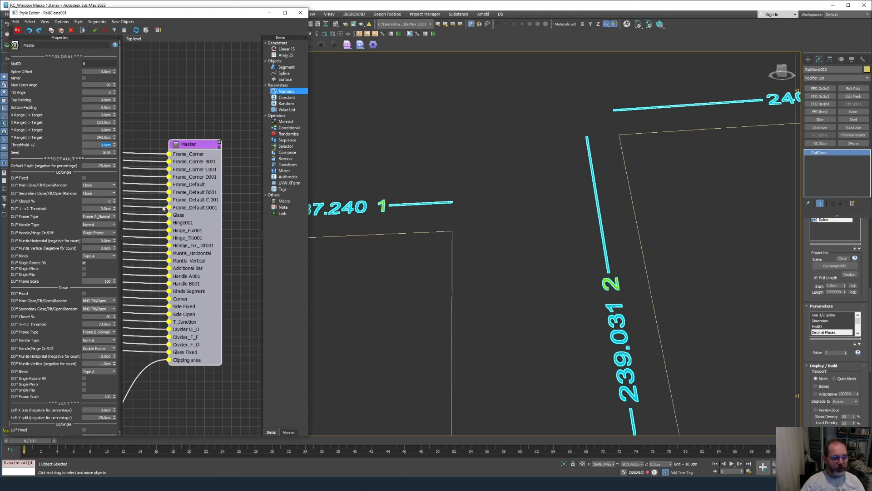
pyautogui.write('2')
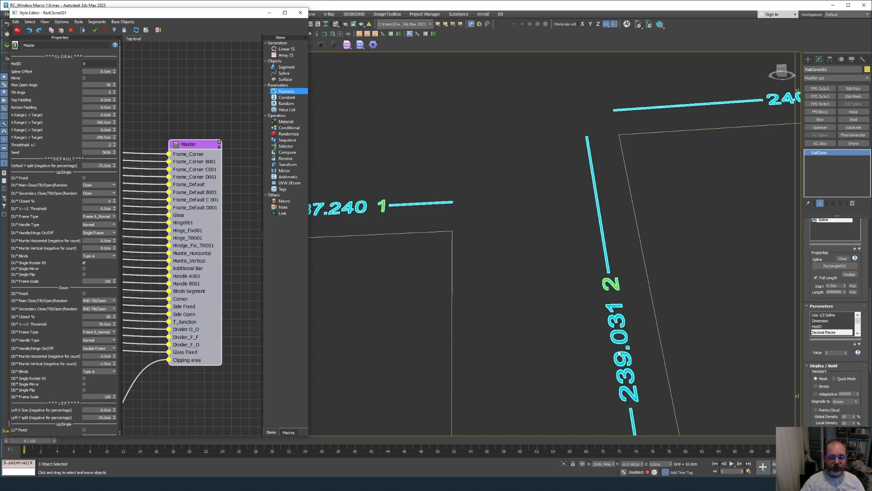
pyautogui.press('Return')
pyautogui.scroll(-5, 583, 227)
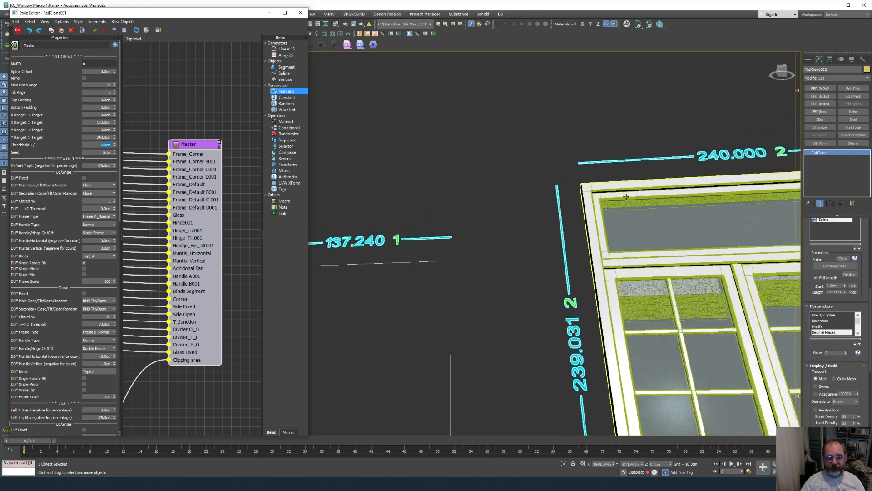
pyautogui.scroll(2, 583, 227)
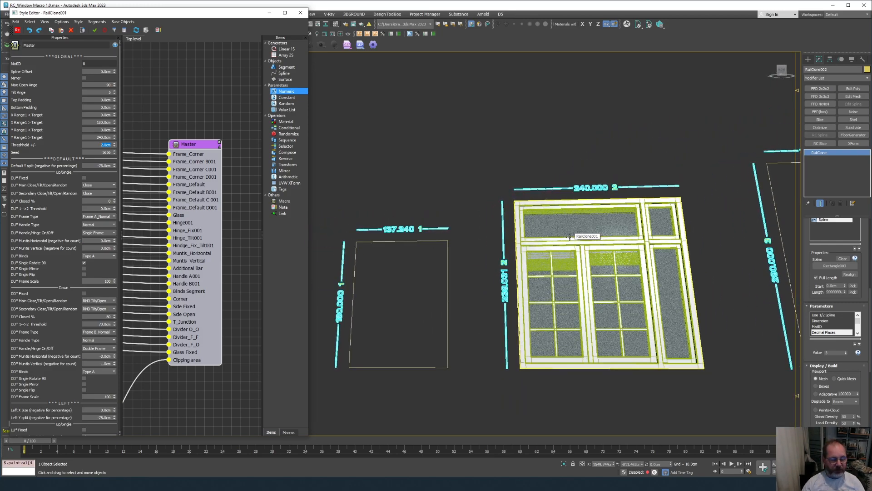
pyautogui.scroll(-5, 565, 233)
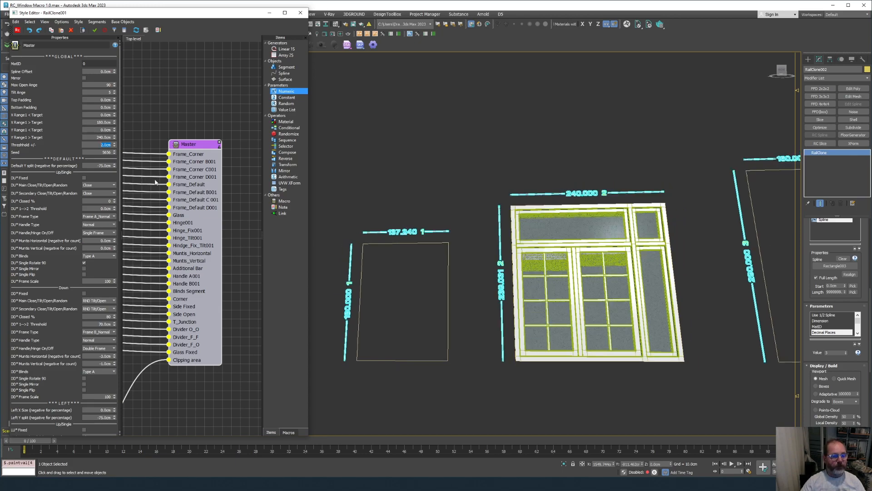
pyautogui.scroll(-3, 517, 286)
pyautogui.scroll(4, 468, 268)
pyautogui.scroll(5, 463, 258)
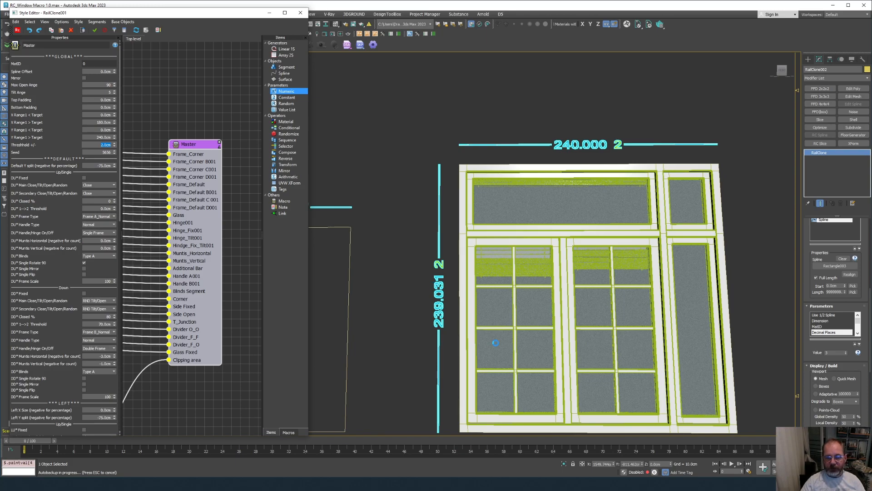
pyautogui.scroll(-5, 508, 334)
pyautogui.scroll(-6, 509, 333)
pyautogui.moveTo(200, 367); pyautogui.dragTo(223, 271, button='middle')
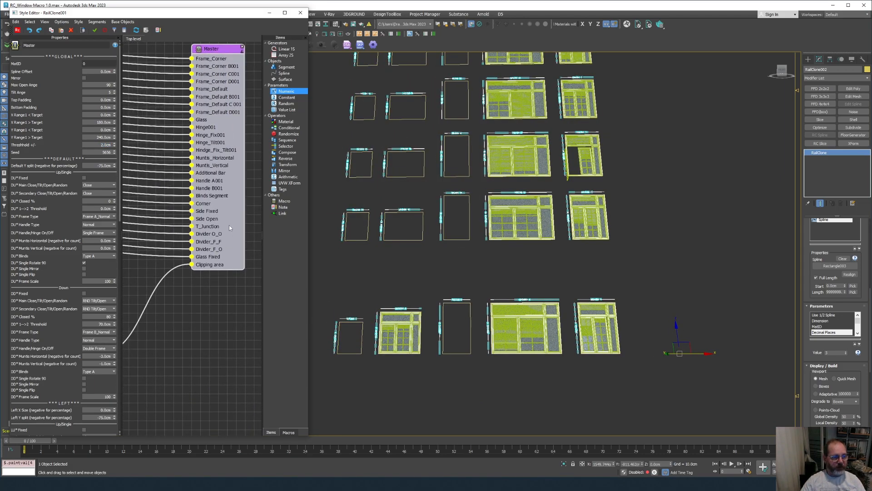
# Export MatID and Mirror from the Master node's parameters as inputs.
pyautogui.rightClick(230, 227)
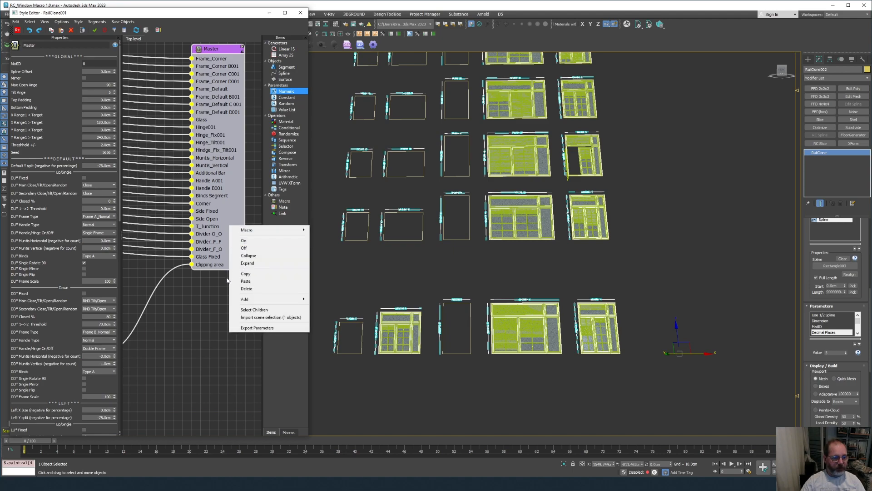
pyautogui.click(257, 328)
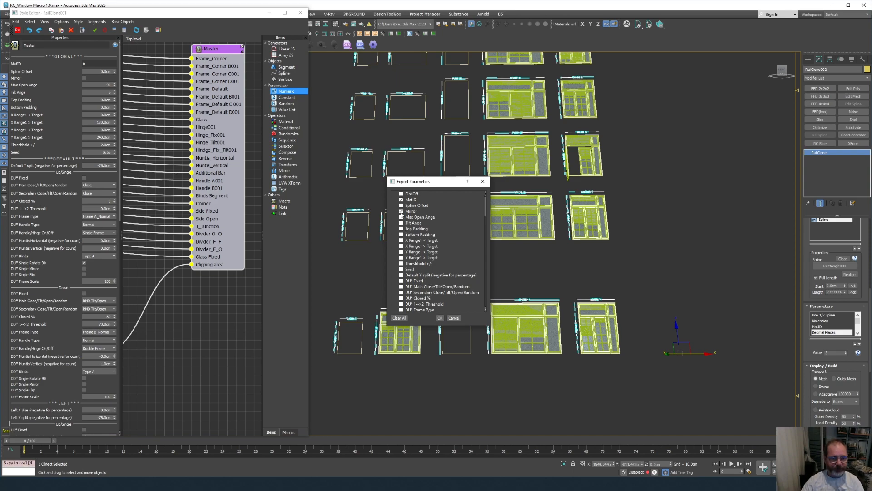
pyautogui.click(440, 317)
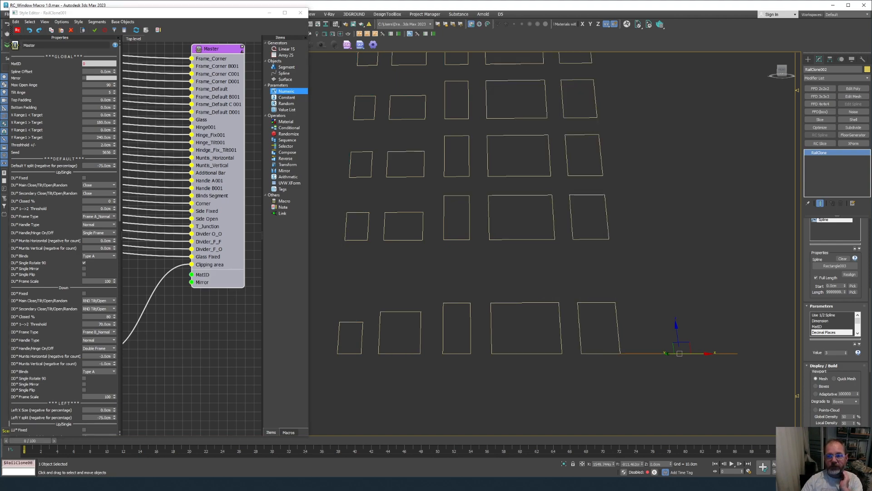
# Widen the node graph and move the Clipping area node upward.
pyautogui.scroll(4, 204, 307)
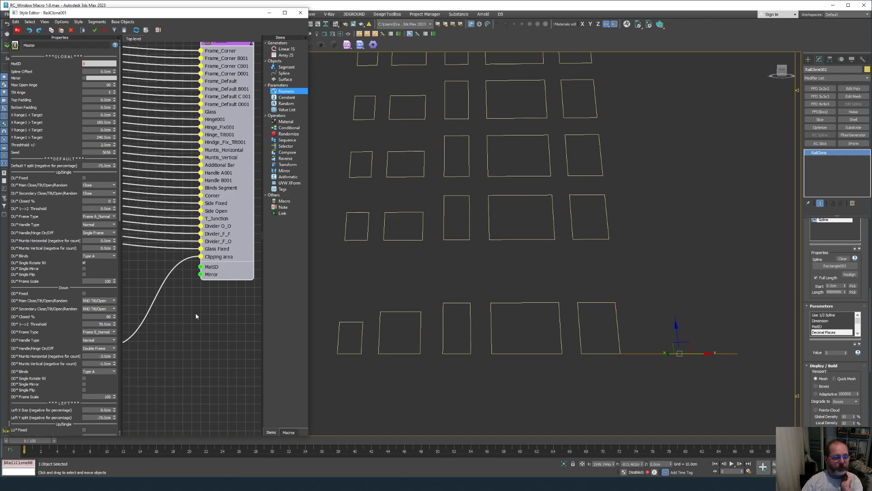
pyautogui.moveTo(310, 330); pyautogui.dragTo(465, 330)
pyautogui.moveTo(144, 364); pyautogui.dragTo(150, 286)
pyautogui.click(233, 341)
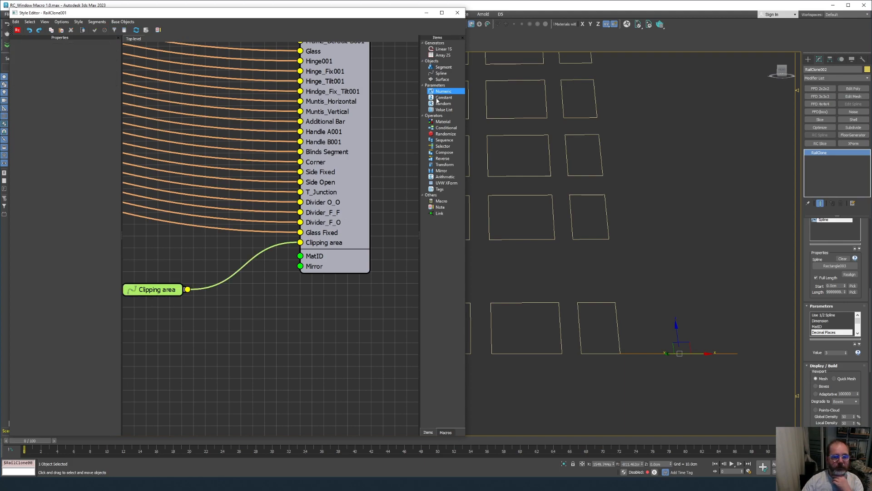
# Add a MatID numeric parameter node, change its value type, and position it.
pyautogui.moveTo(434, 94); pyautogui.dragTo(301, 256)
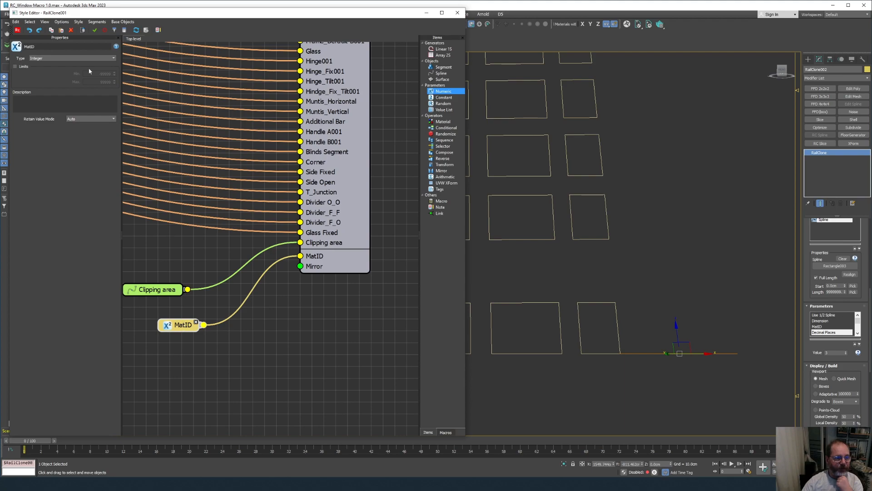
pyautogui.click(51, 58)
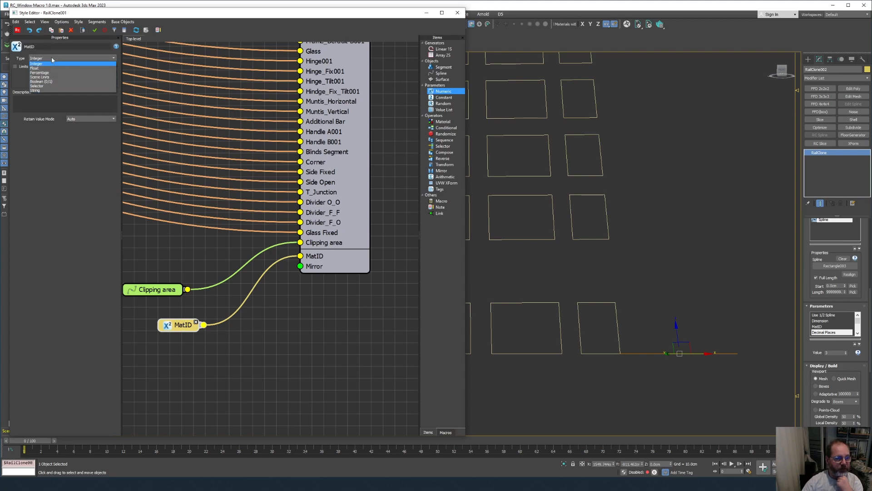
pyautogui.click(42, 90)
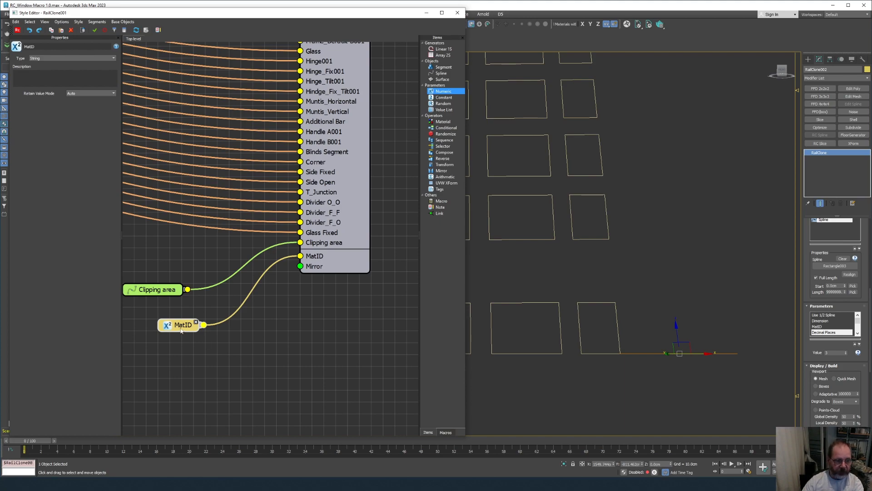
pyautogui.moveTo(182, 328); pyautogui.dragTo(171, 316)
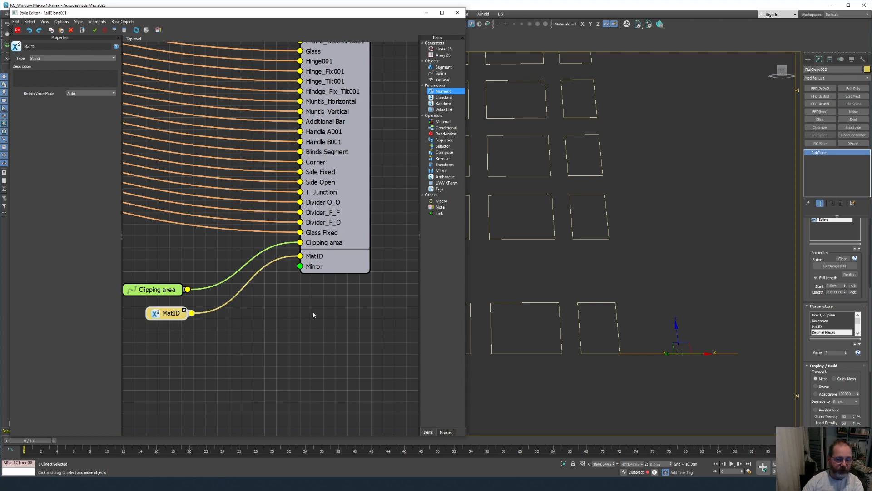
# Select RailClone001 and expand its Parameters list to show MatID.
pyautogui.moveTo(809, 378); pyautogui.dragTo(809, 374)
pyautogui.scroll(5, 810, 376)
pyautogui.scroll(-3, 815, 374)
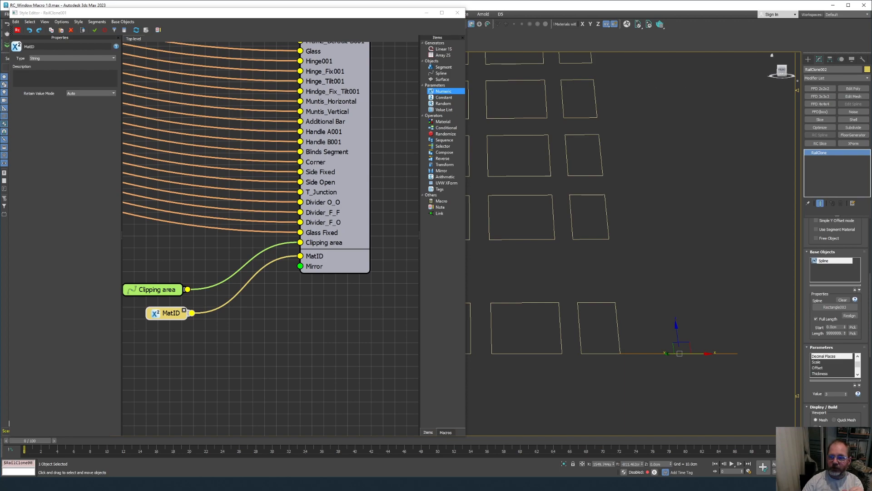
pyautogui.click(698, 353)
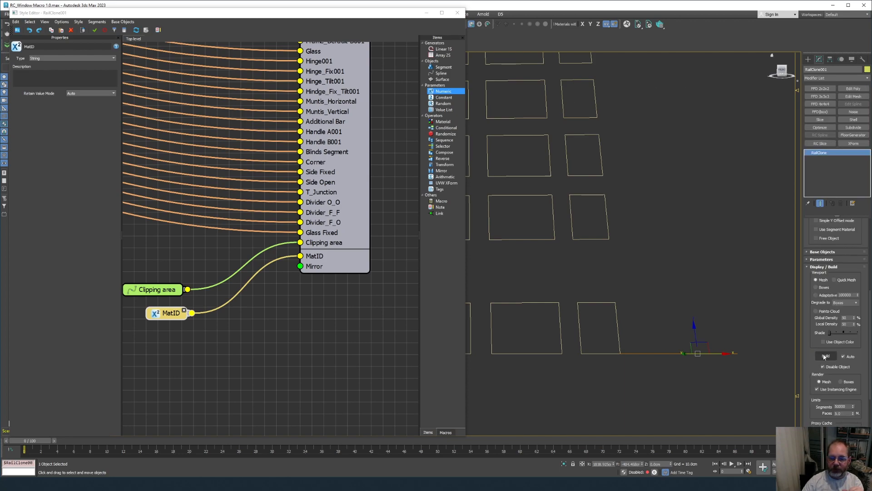
pyautogui.click(809, 260)
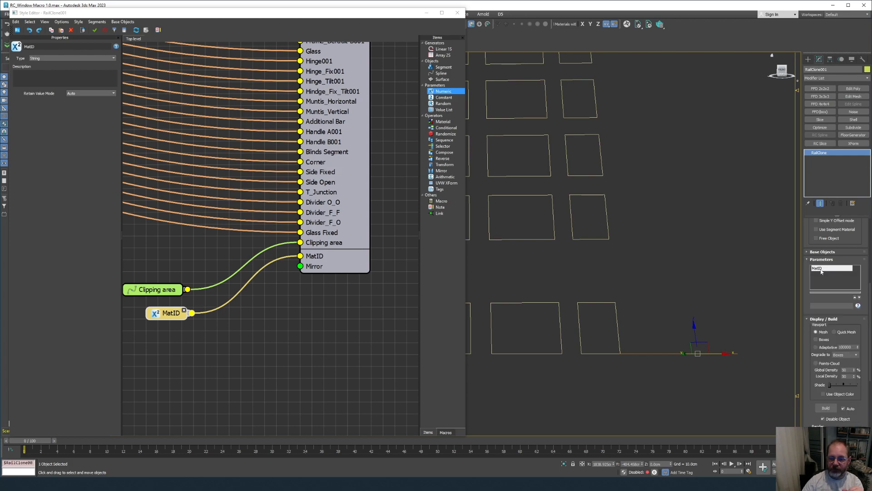
pyautogui.click(247, 351)
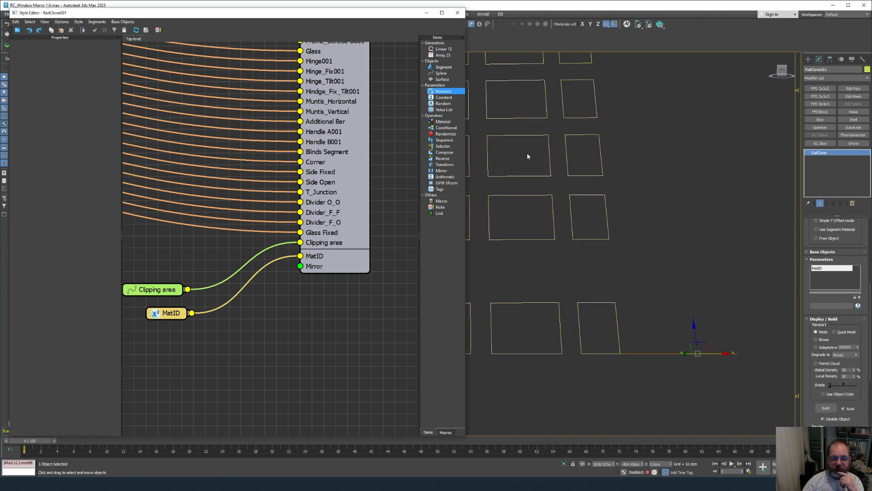
# Drop an Arithmetic node on the canvas, switch its Operation to Expression, and edit it.
pyautogui.moveTo(445, 176); pyautogui.dragTo(169, 355)
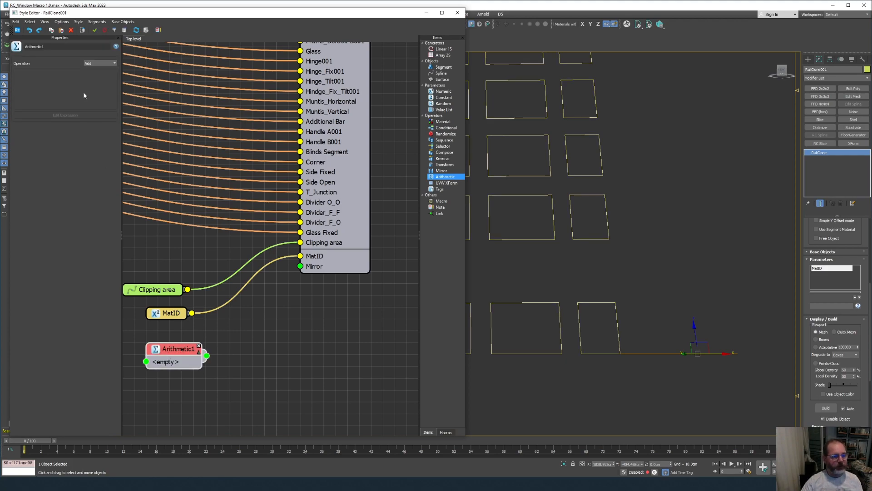
pyautogui.scroll(-3, 262, 131)
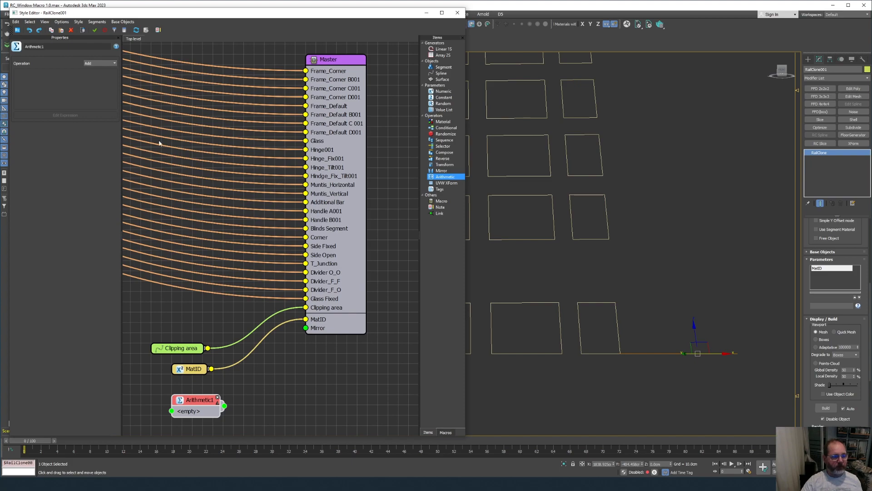
pyautogui.click(100, 63)
pyautogui.click(98, 95)
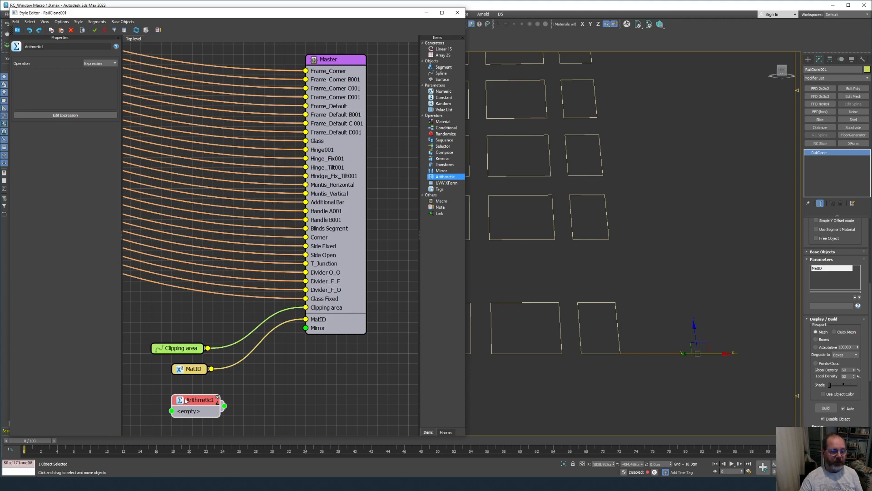
pyautogui.click(64, 116)
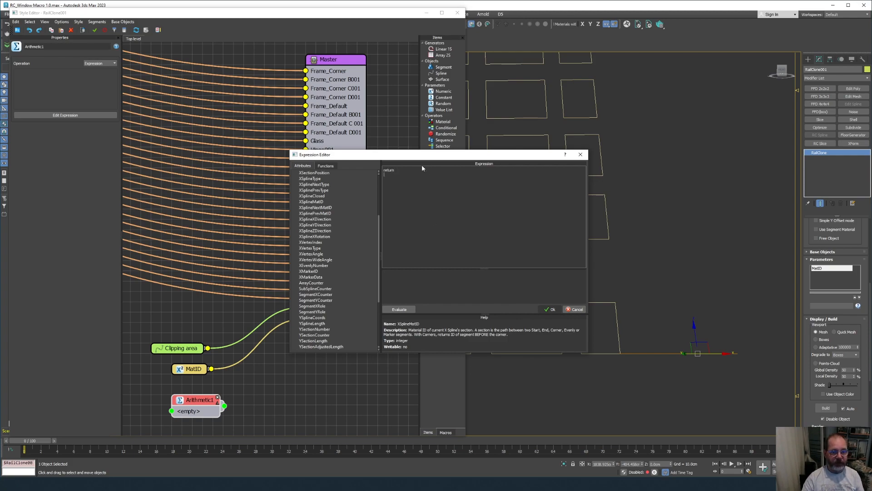
# Enter mod(Master.XSplineMatID,2) as the expression and wire Arithmetic1 into Master's Mirror input.
pyautogui.moveTo(418, 157); pyautogui.dragTo(163, 93)
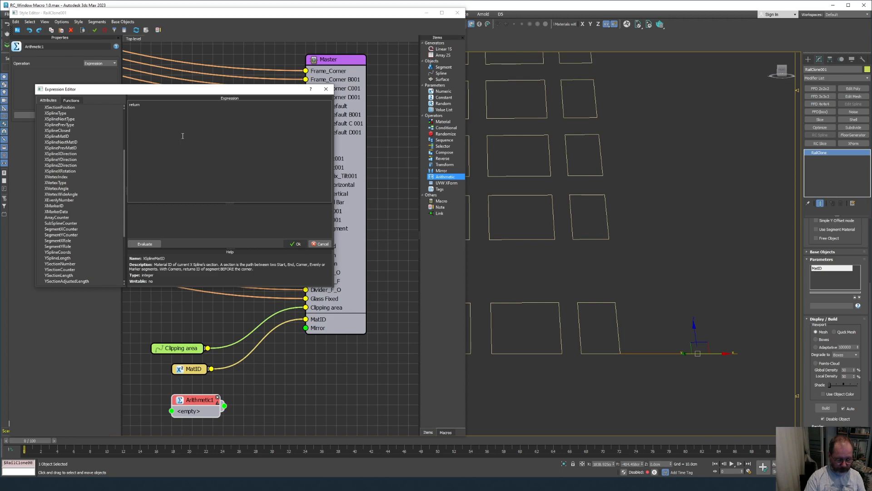
pyautogui.write('(Master.')
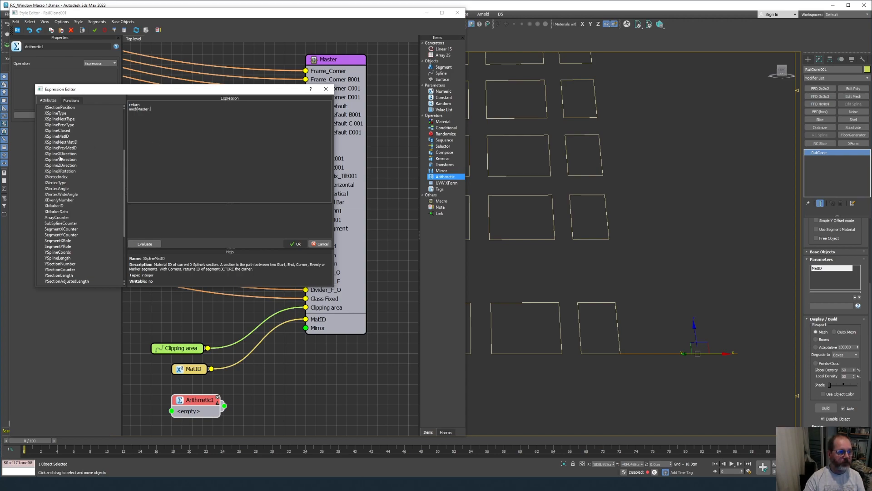
pyautogui.doubleClick(59, 137)
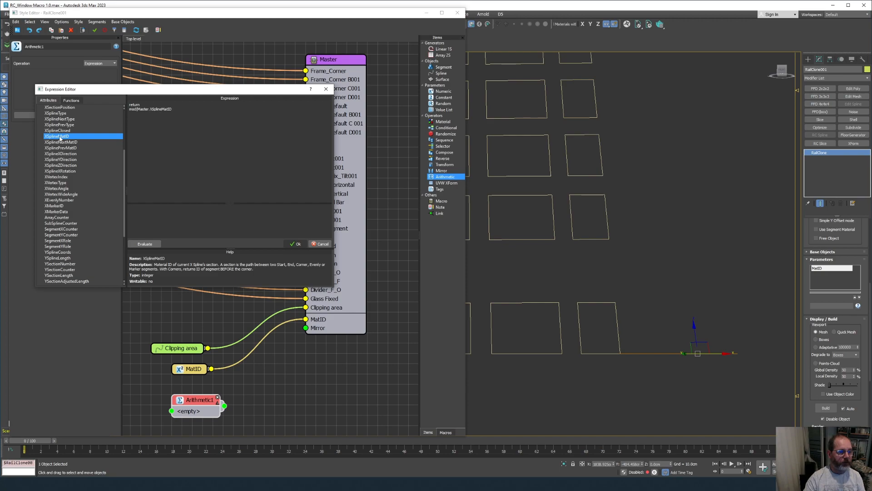
pyautogui.write(',2')
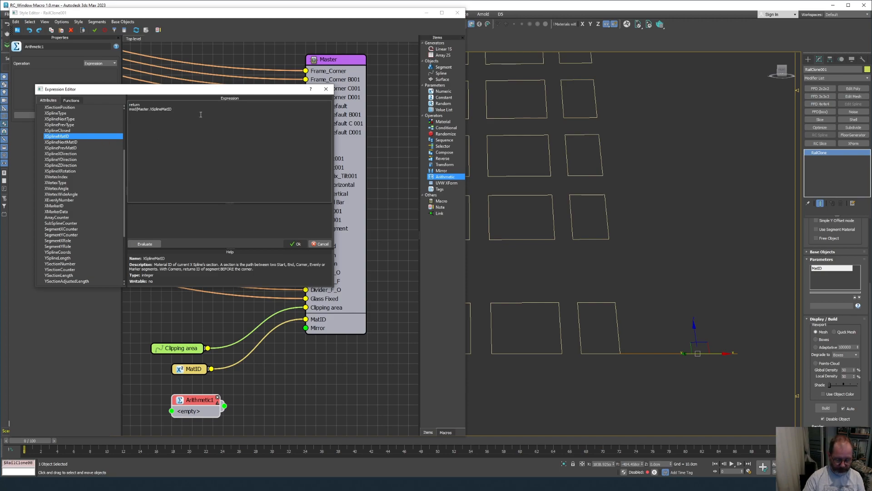
pyautogui.write(');')
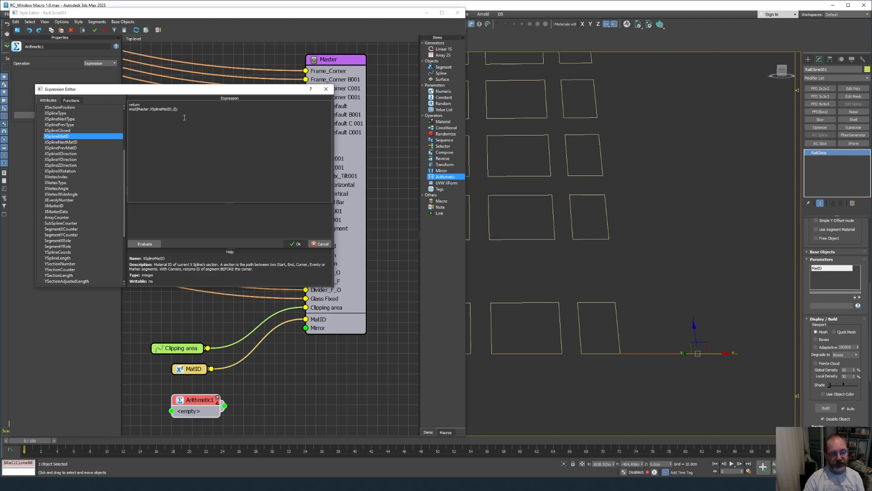
pyautogui.click(296, 244)
pyautogui.moveTo(224, 406); pyautogui.dragTo(305, 328)
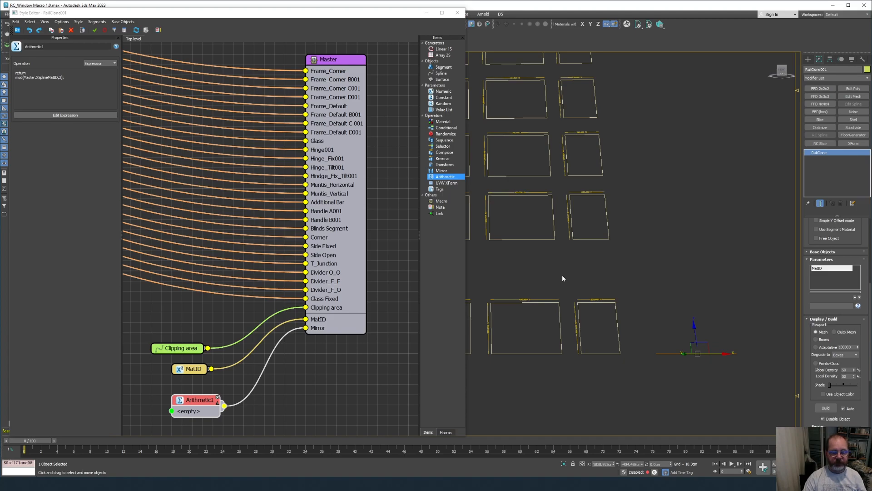
# Orbit, zoom and pan across the lower windows to inspect them.
pyautogui.moveTo(562, 275); pyautogui.dragTo(574, 277, button='middle')
pyautogui.scroll(5, 574, 277)
pyautogui.keyDown('alt'); pyautogui.moveTo(658, 354); pyautogui.dragTo(602, 329, button='middle'); pyautogui.keyUp('alt')
pyautogui.scroll(4, 602, 329)
pyautogui.moveTo(767, 295); pyautogui.dragTo(702, 282, button='middle')
pyautogui.scroll(1, 702, 280)
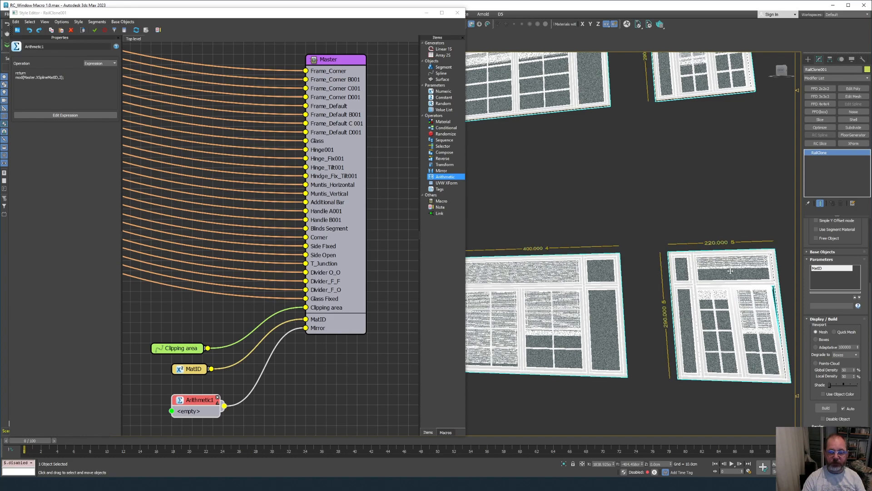
pyautogui.moveTo(732, 251); pyautogui.dragTo(663, 235, button='middle')
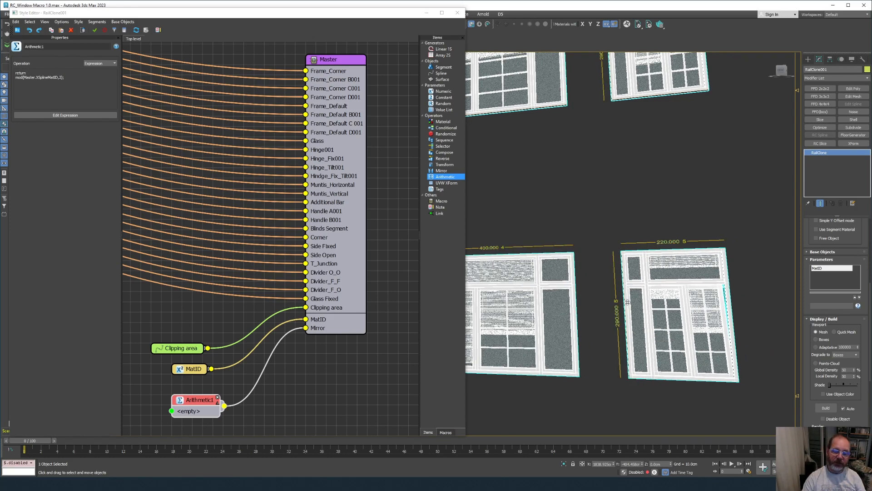
pyautogui.scroll(-5, 652, 301)
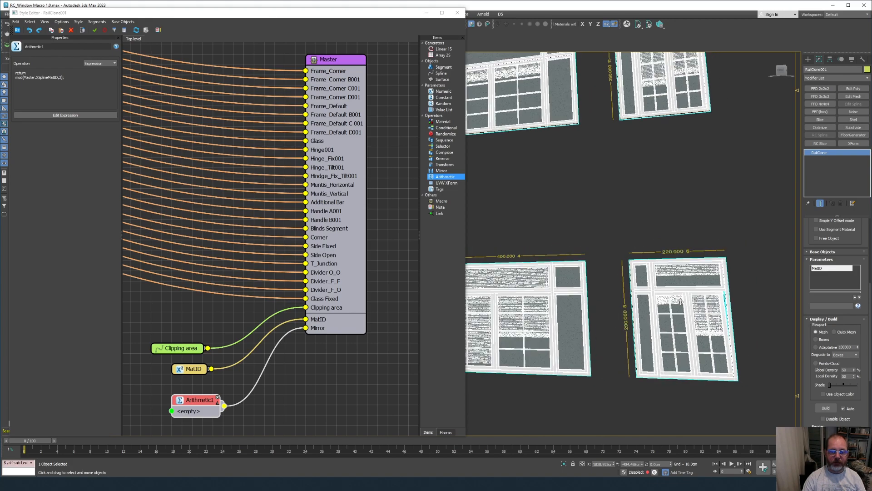
pyautogui.scroll(-2, 648, 307)
pyautogui.moveTo(481, 320); pyautogui.dragTo(546, 322, button='middle')
# Set the Master node's X and Y Range1 > Target to 0, then review windows 4 and 5.
pyautogui.click(331, 85)
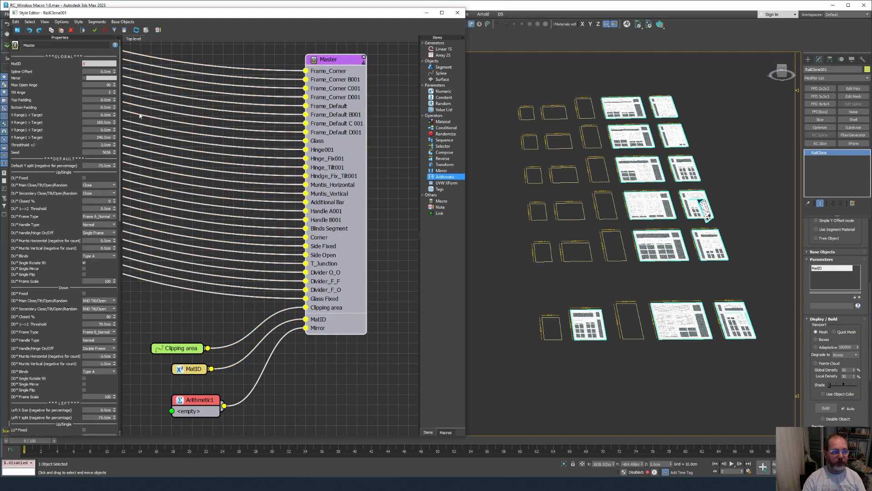
pyautogui.click(111, 122)
pyautogui.write('0')
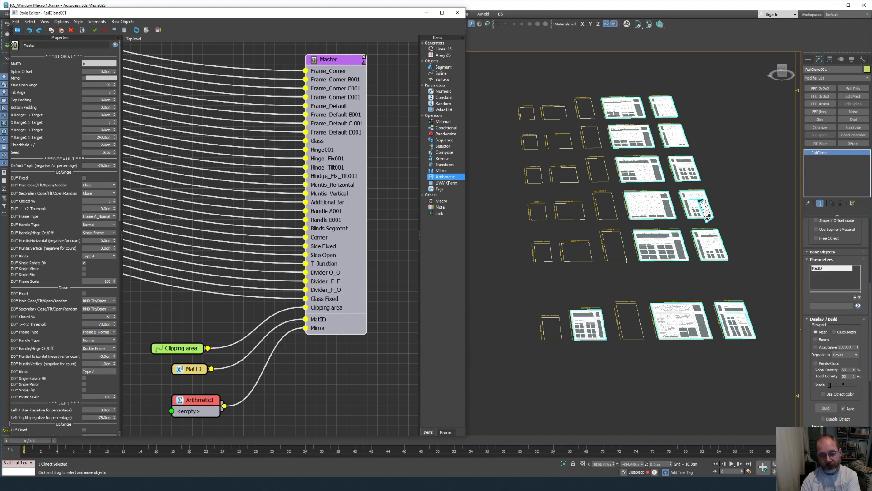
pyautogui.write('0')
pyautogui.press('Return')
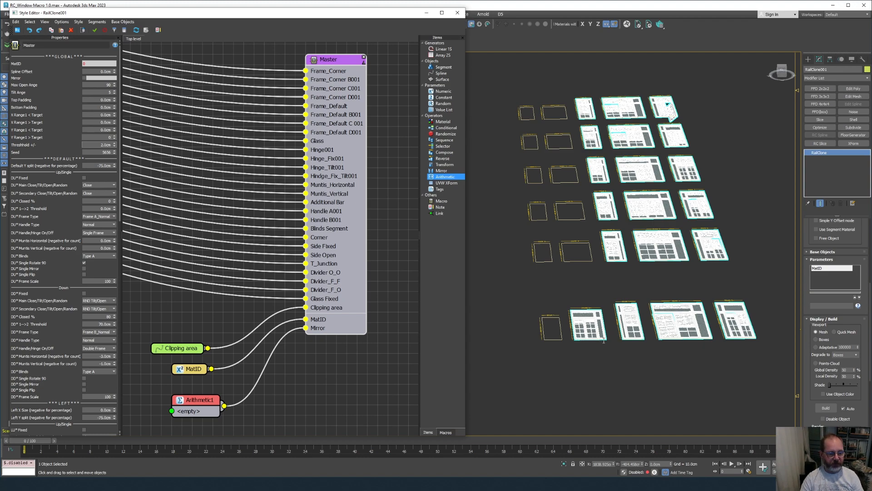
pyautogui.scroll(4, 608, 296)
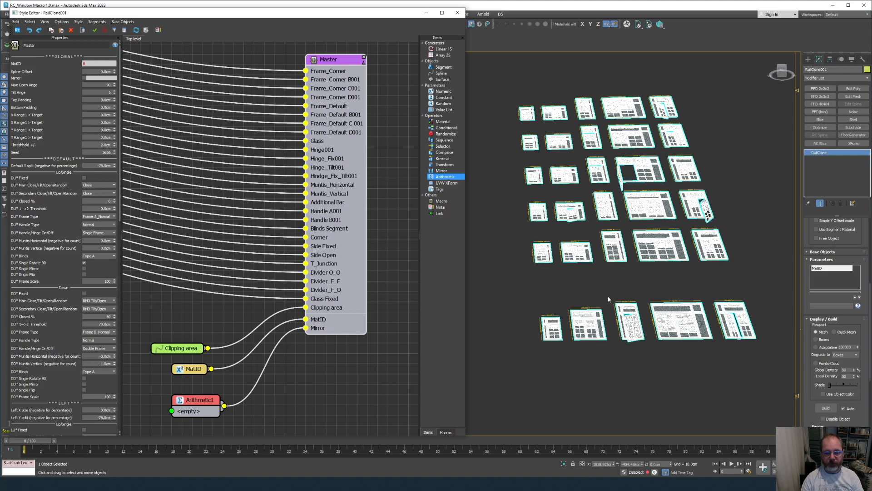
pyautogui.scroll(5, 609, 299)
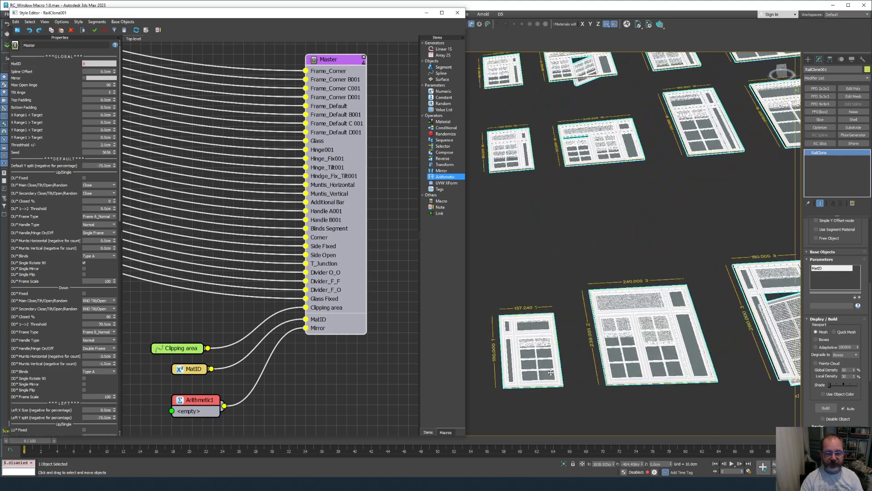
pyautogui.moveTo(689, 376)
pyautogui.mouseDown(button='middle')
pyautogui.moveTo(595, 375)
pyautogui.moveTo(547, 362)
pyautogui.mouseUp(button='middle')
pyautogui.moveTo(693, 323); pyautogui.dragTo(592, 346, button='middle')
pyautogui.moveTo(741, 328)
pyautogui.mouseDown(button='middle')
pyautogui.moveTo(584, 333)
pyautogui.moveTo(647, 332)
pyautogui.mouseUp(button='middle')
pyautogui.scroll(-8, 610, 309)
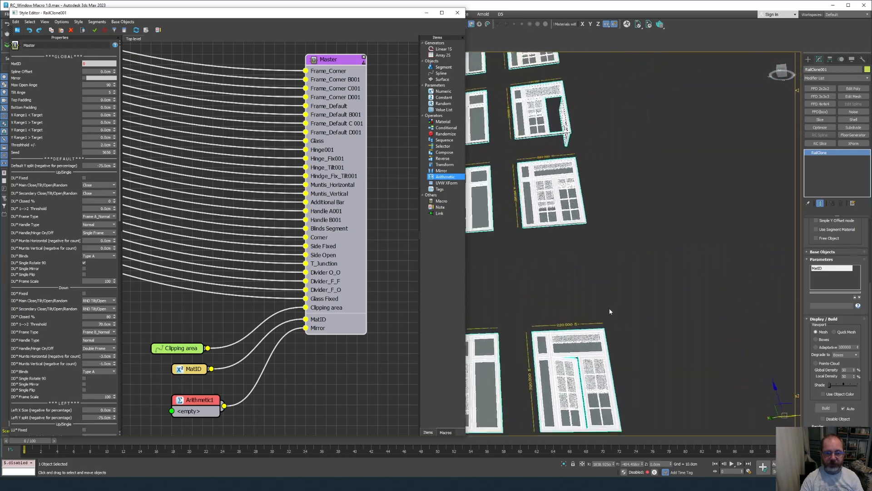
pyautogui.scroll(10, 616, 334)
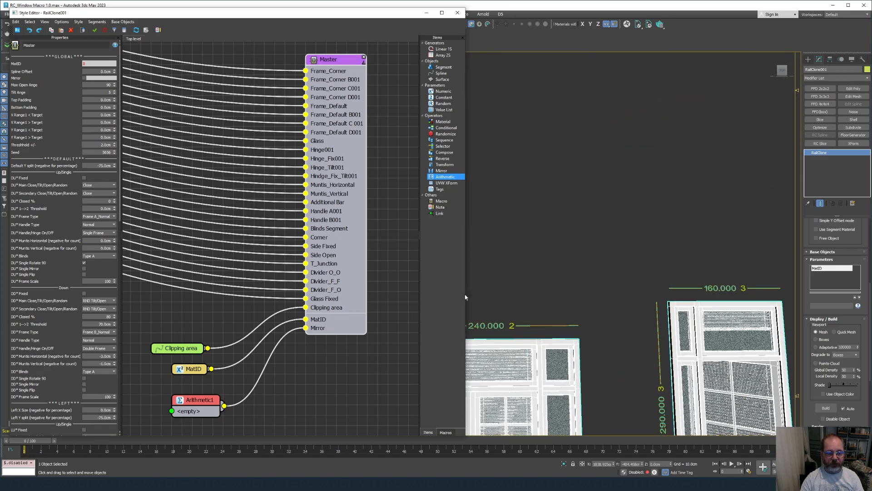
# Narrow and close the RailClone Style Editor, then enter 4 in the MatID parameter field.
pyautogui.moveTo(465, 296); pyautogui.dragTo(347, 294)
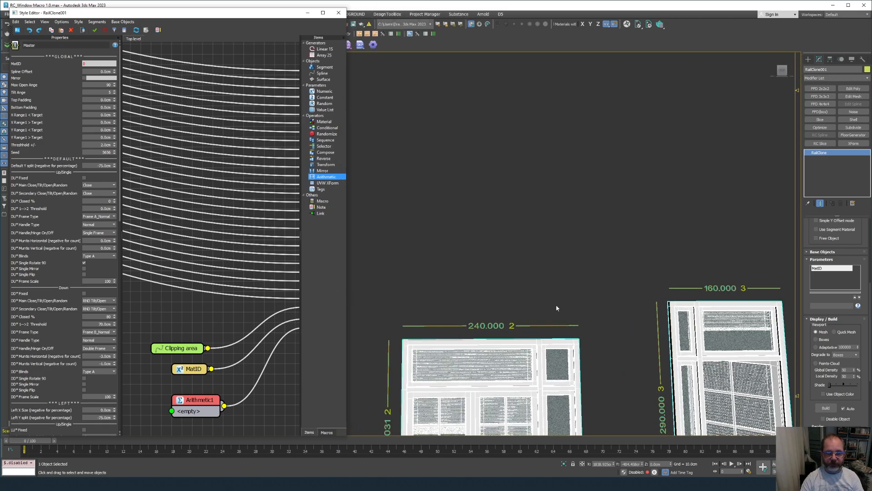
pyautogui.moveTo(546, 307); pyautogui.dragTo(580, 200, button='middle')
pyautogui.scroll(-2, 581, 202)
pyautogui.scroll(-8, 581, 202)
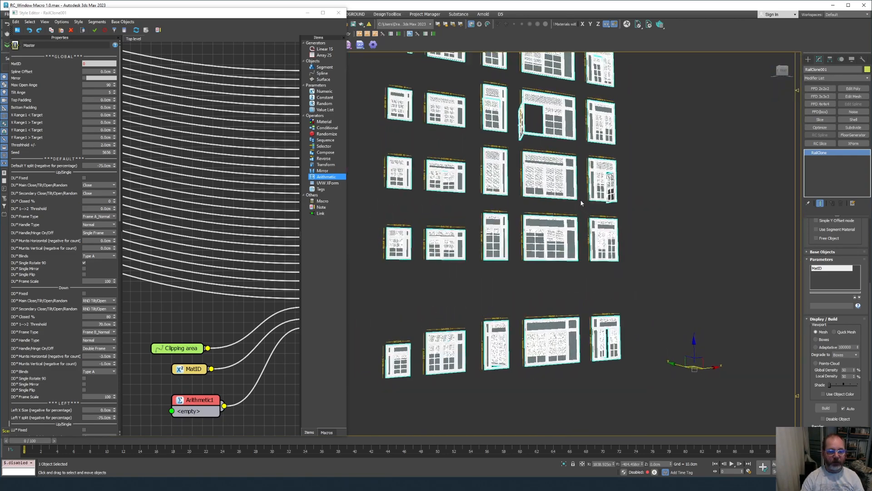
pyautogui.scroll(-4, 806, 378)
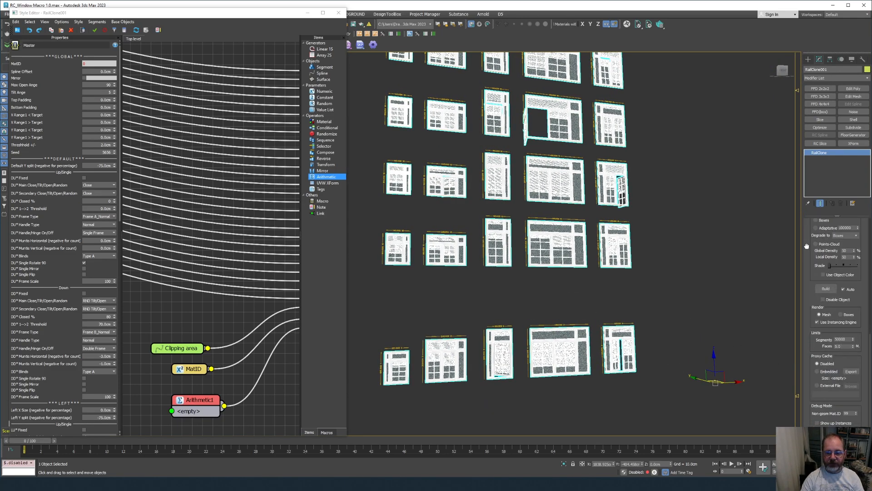
pyautogui.scroll(5, 808, 275)
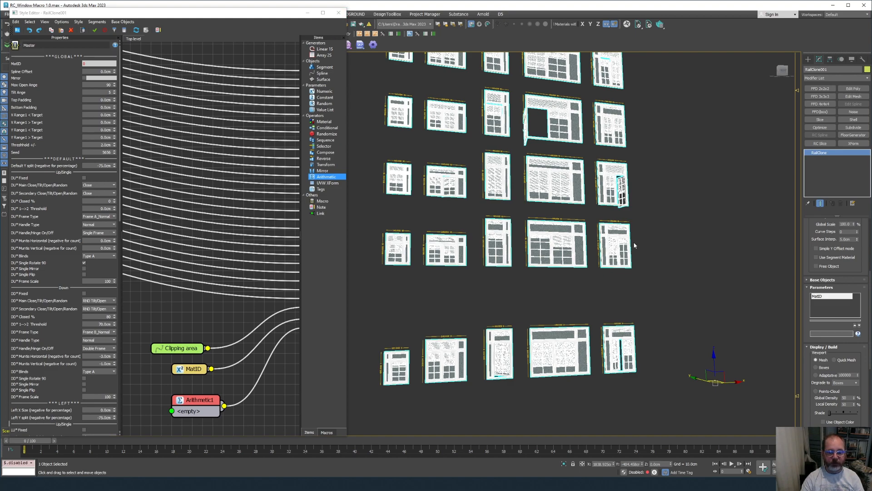
pyautogui.click(339, 15)
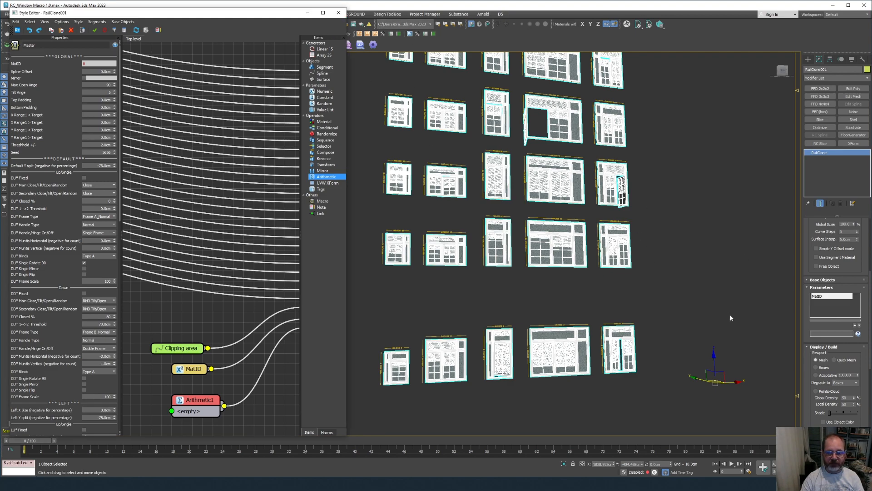
pyautogui.click(816, 334)
pyautogui.write('4')
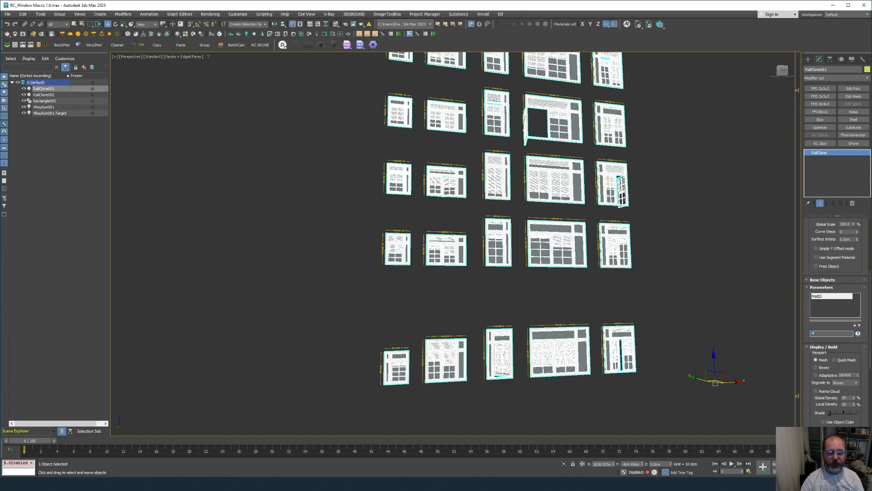
# Hide RailClone002 and Rectangle003 with Hide Selection.
pyautogui.scroll(3, 547, 287)
pyautogui.scroll(3, 547, 287)
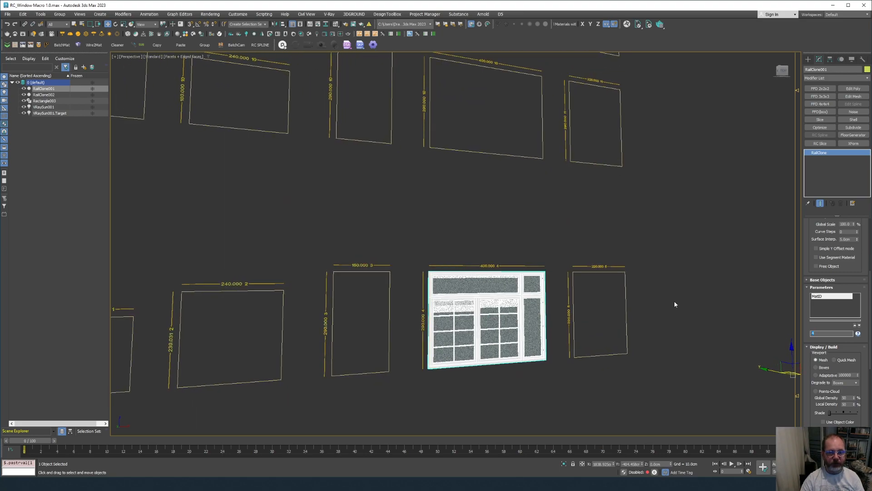
pyautogui.moveTo(674, 301); pyautogui.dragTo(566, 239)
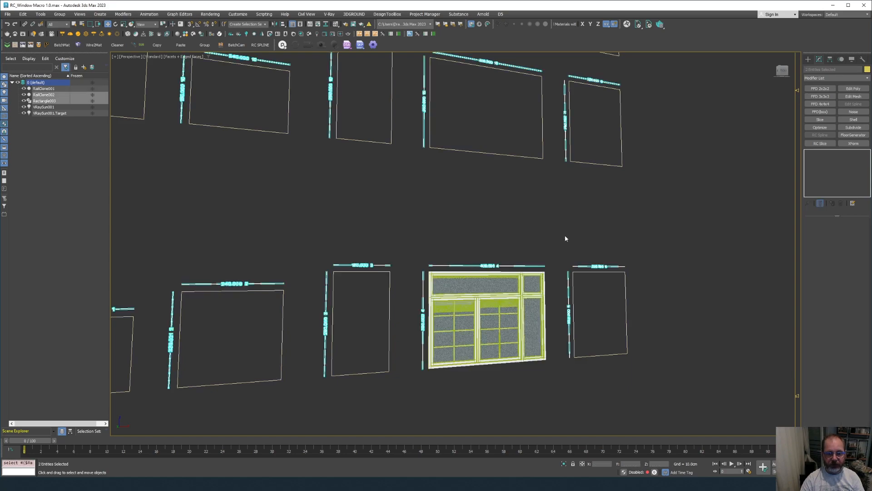
pyautogui.rightClick(565, 237)
pyautogui.click(574, 207)
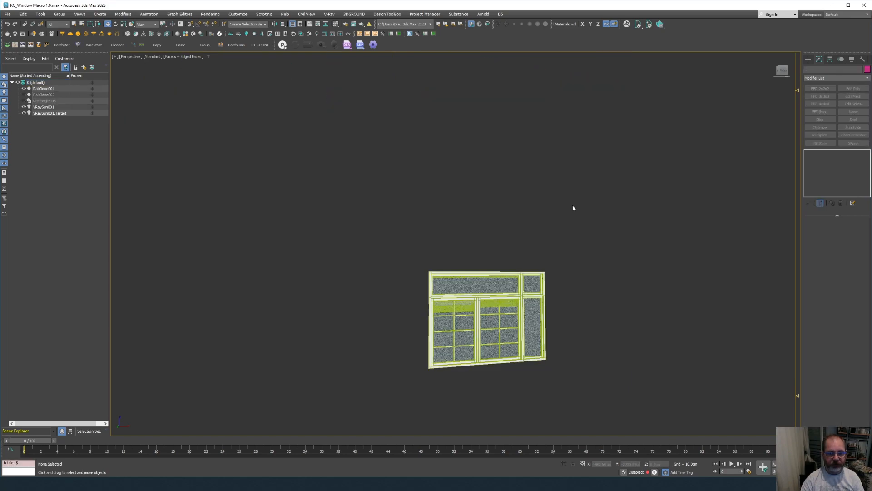
# Orbit closer to the remaining window and select RailClone001.
pyautogui.scroll(-6, 555, 244)
pyautogui.scroll(7, 553, 250)
pyautogui.keyDown('alt'); pyautogui.moveTo(553, 253); pyautogui.dragTo(557, 246, button='middle'); pyautogui.keyUp('alt')
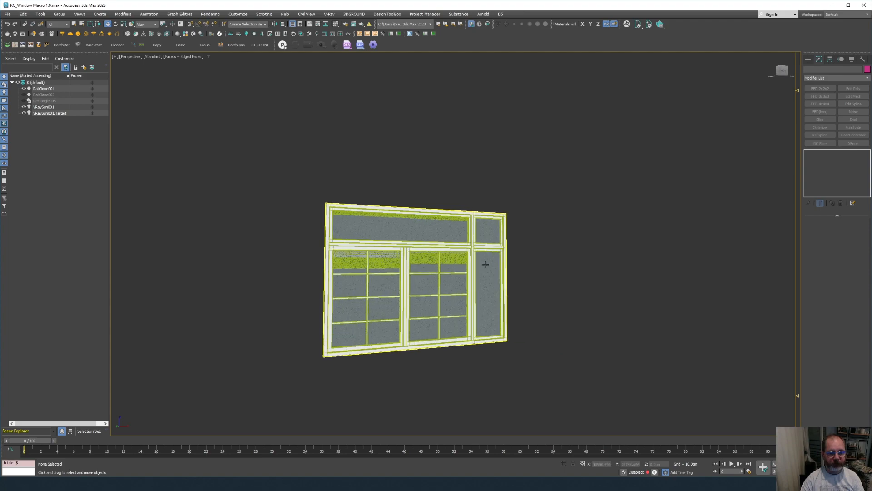
pyautogui.click(435, 330)
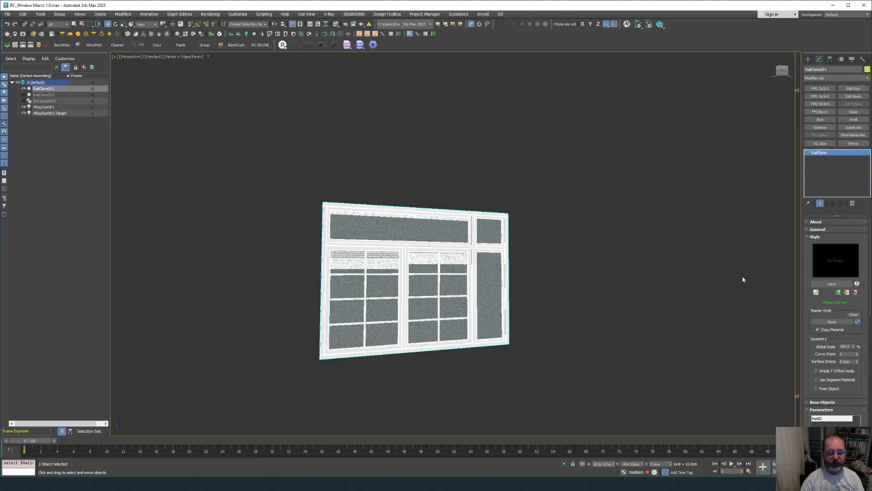
# Import RailClone001 from the scene into the Windows > New Library of the RailClone Library Browser.
pyautogui.click(833, 287)
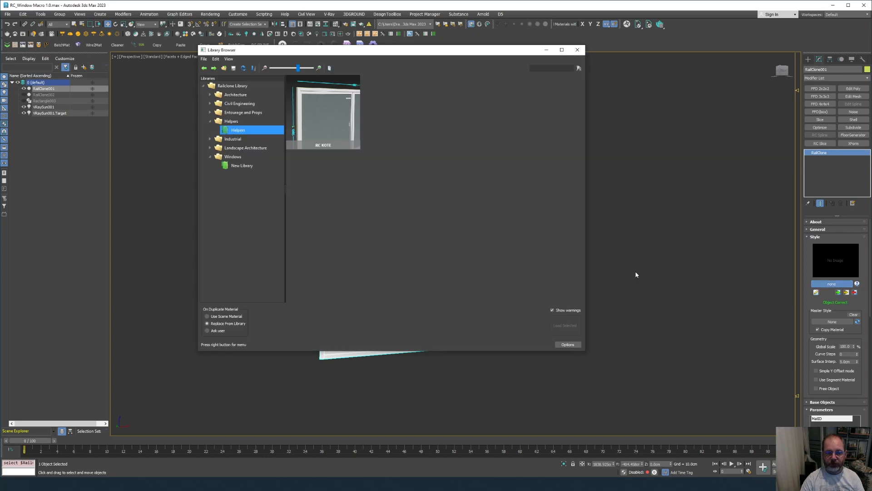
pyautogui.click(237, 166)
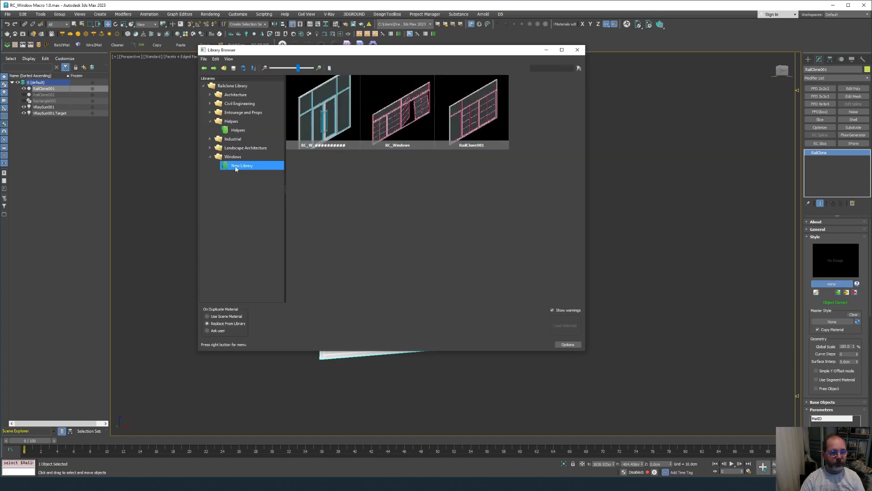
pyautogui.rightClick(439, 249)
pyautogui.click(462, 279)
pyautogui.click(136, 263)
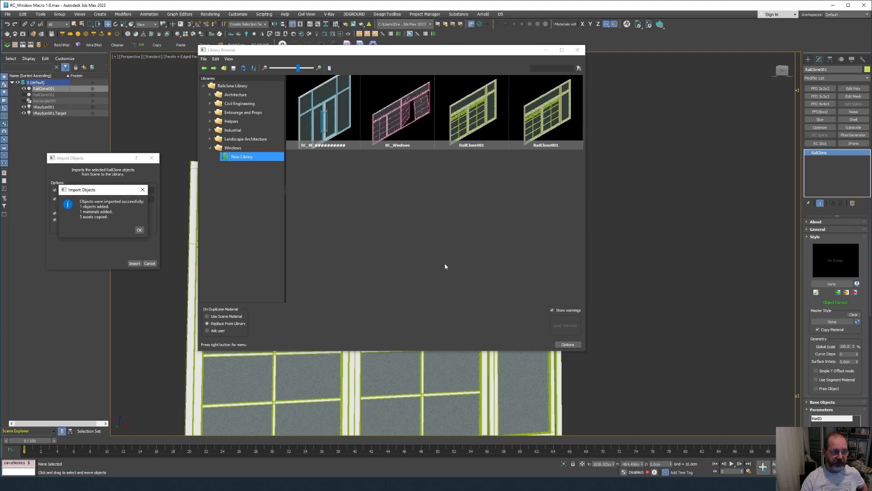
pyautogui.click(139, 230)
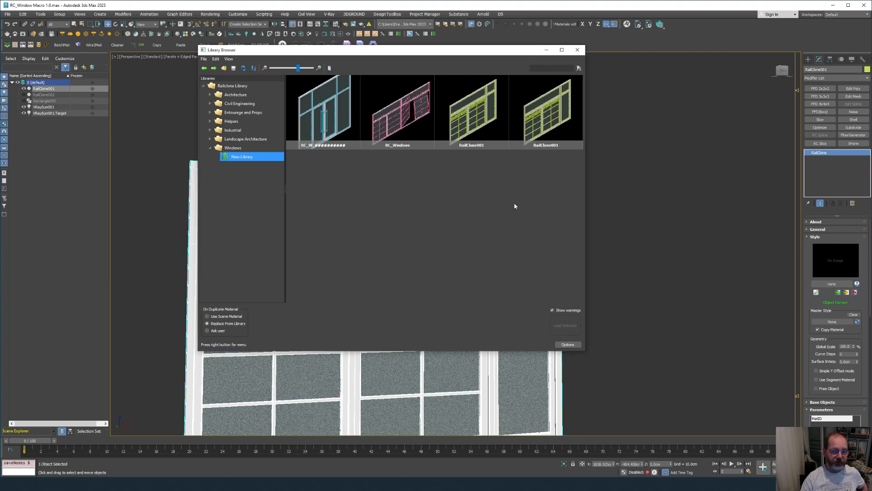
pyautogui.click(557, 113)
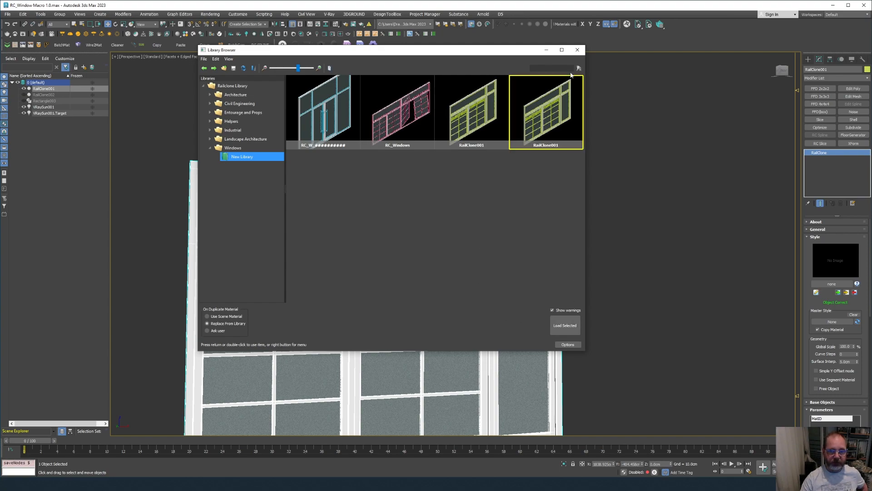
pyautogui.click(578, 50)
# Hide RailClone001, unhide Rectangle003 and restore the four-viewport layout.
pyautogui.scroll(-5, 459, 237)
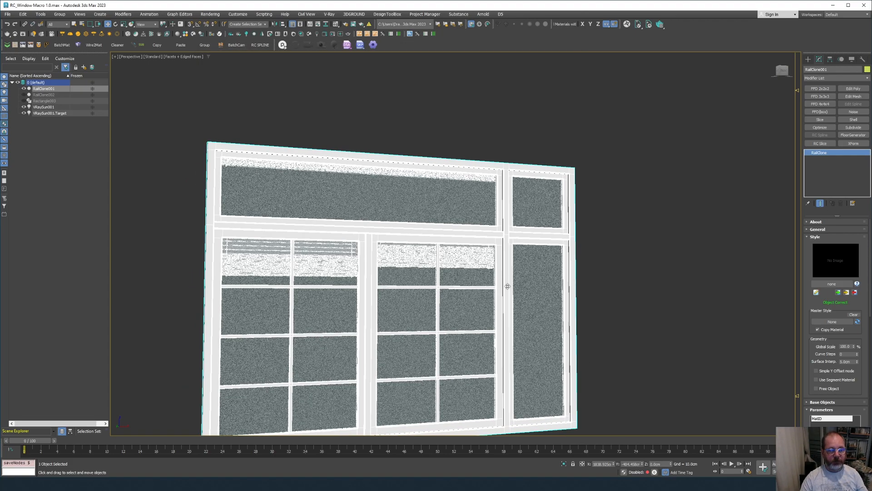
pyautogui.click(570, 355)
pyautogui.click(442, 319)
pyautogui.keyDown('alt'); pyautogui.moveTo(441, 319); pyautogui.dragTo(439, 310, button='middle'); pyautogui.keyUp('alt')
pyautogui.scroll(-2, 442, 312)
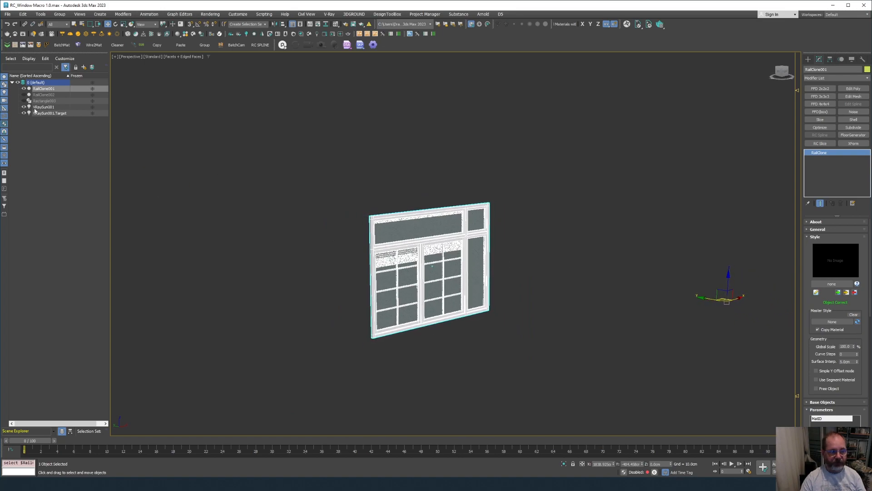
pyautogui.click(24, 89)
pyautogui.click(196, 181)
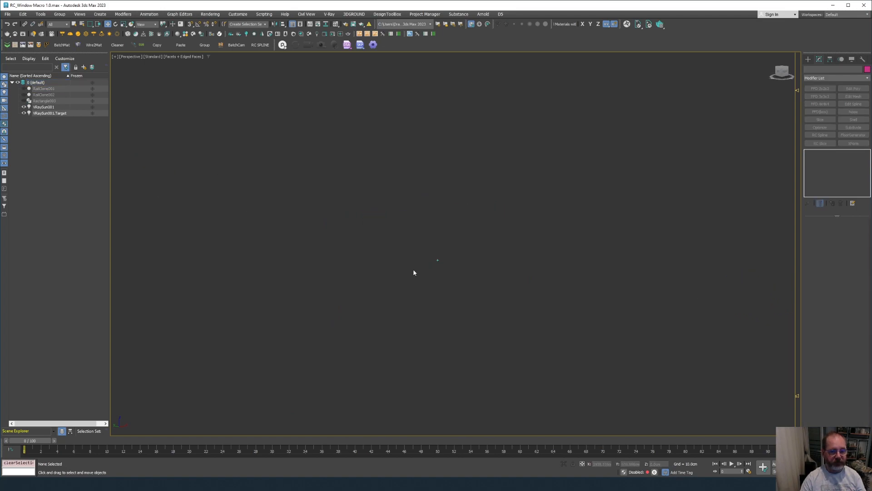
pyautogui.click(24, 101)
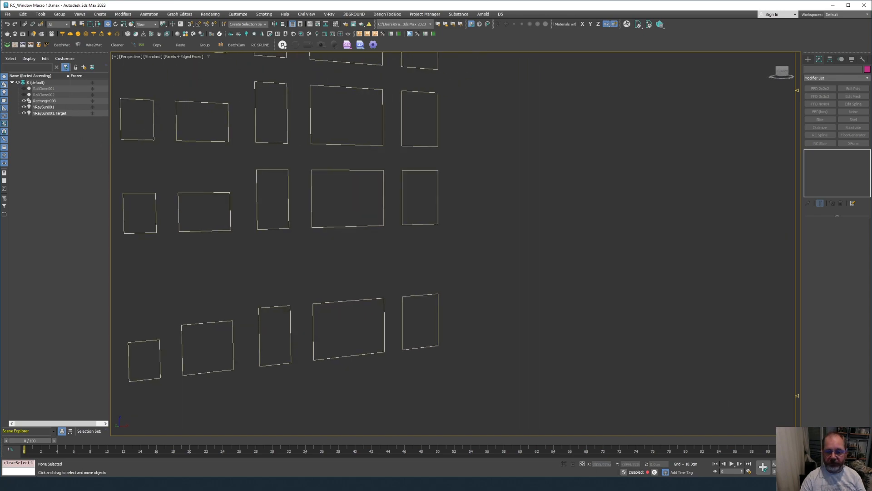
pyautogui.hotkey('alt', 'w')
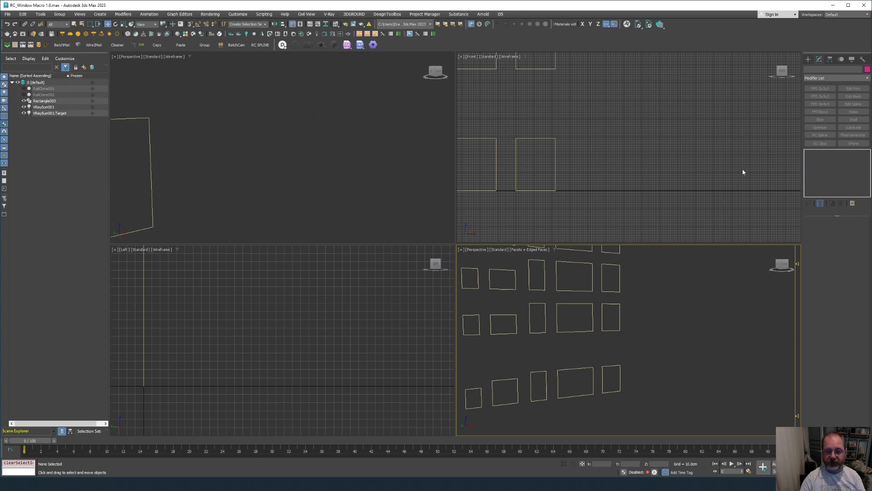
# Draw a new rectangle spline, Rectangle004, in the Front view and frame it.
pyautogui.click(808, 59)
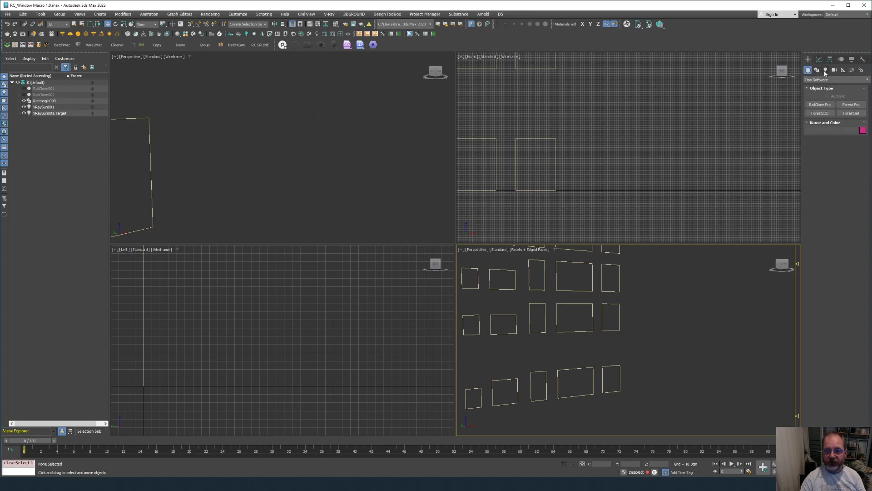
pyautogui.click(816, 69)
pyautogui.click(851, 112)
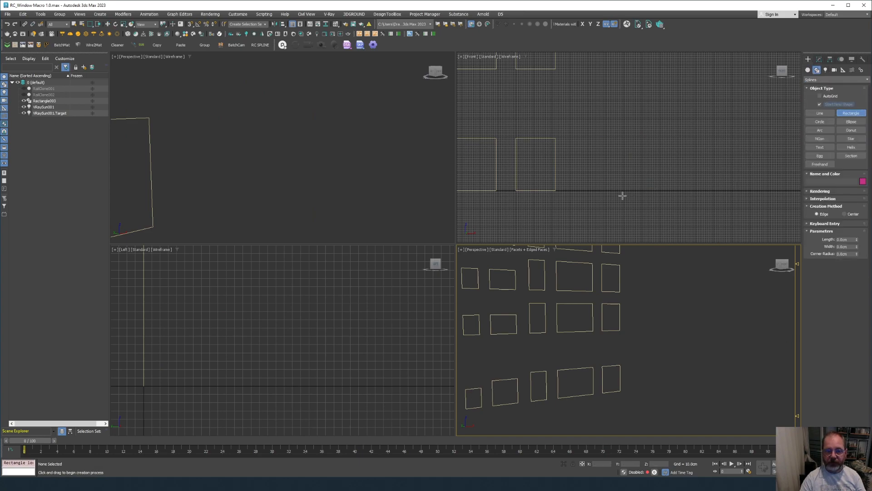
pyautogui.moveTo(617, 190); pyautogui.dragTo(689, 138)
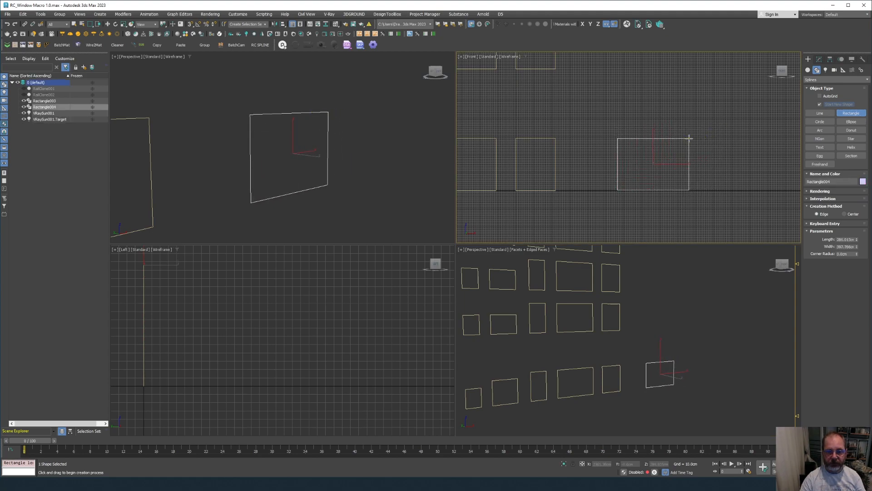
pyautogui.press('z')
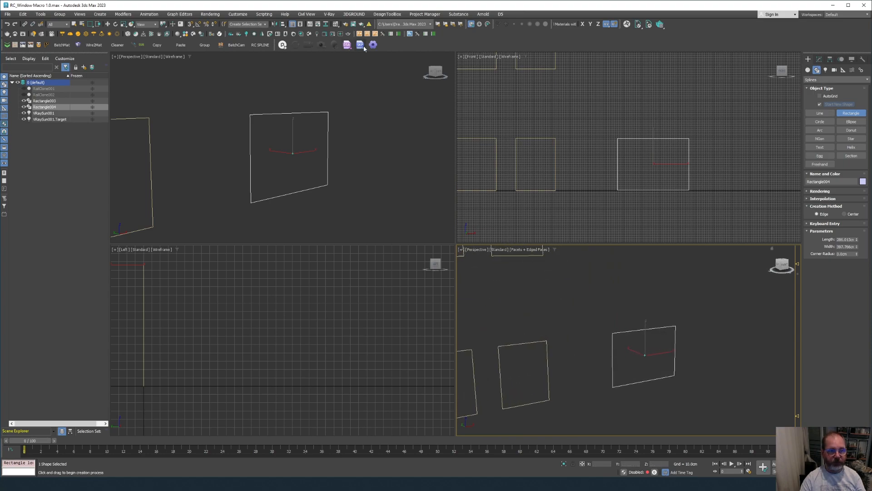
# Create a new empty RailClone Pro object, RailClone003, and open it in the Modify panel.
pyautogui.click(409, 34)
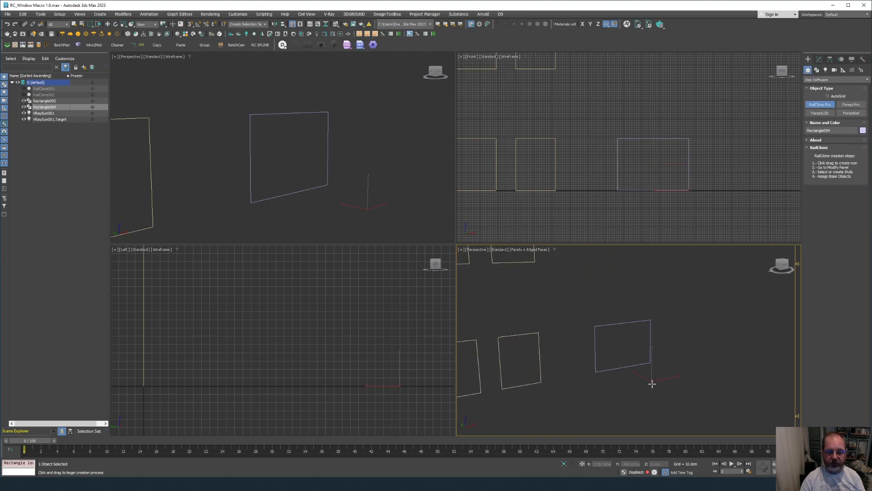
pyautogui.moveTo(652, 381); pyautogui.dragTo(665, 388)
pyautogui.click(819, 59)
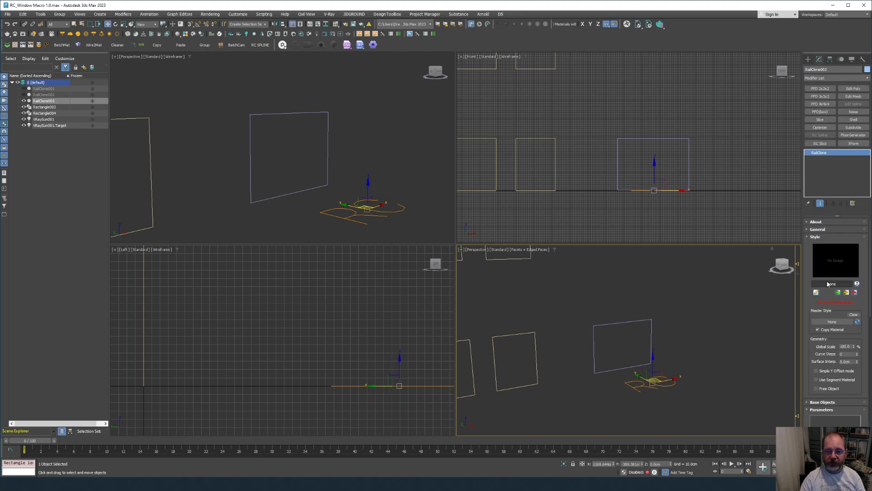
# Load the saved RailClone001 style from the Library Browser onto the new RailClone.
pyautogui.click(816, 292)
pyautogui.click(536, 132)
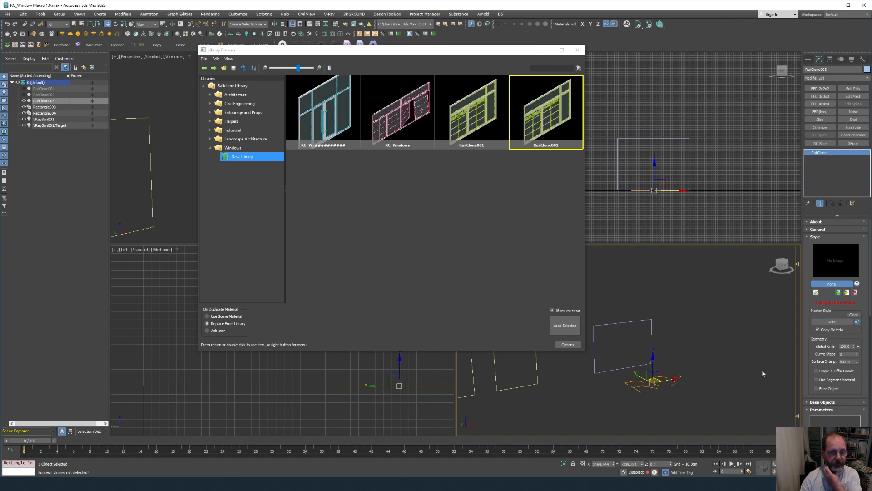
pyautogui.click(809, 402)
pyautogui.moveTo(809, 393); pyautogui.dragTo(811, 367)
# Assign Rectangle004 as the base spline and change the parameter value from 4 to 0.
pyautogui.click(824, 357)
pyautogui.click(640, 325)
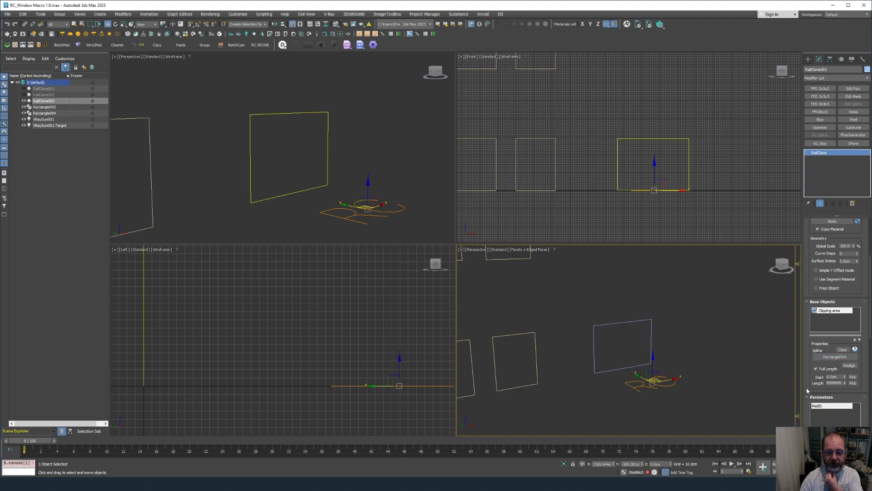
pyautogui.scroll(-3, 813, 375)
pyautogui.click(820, 360)
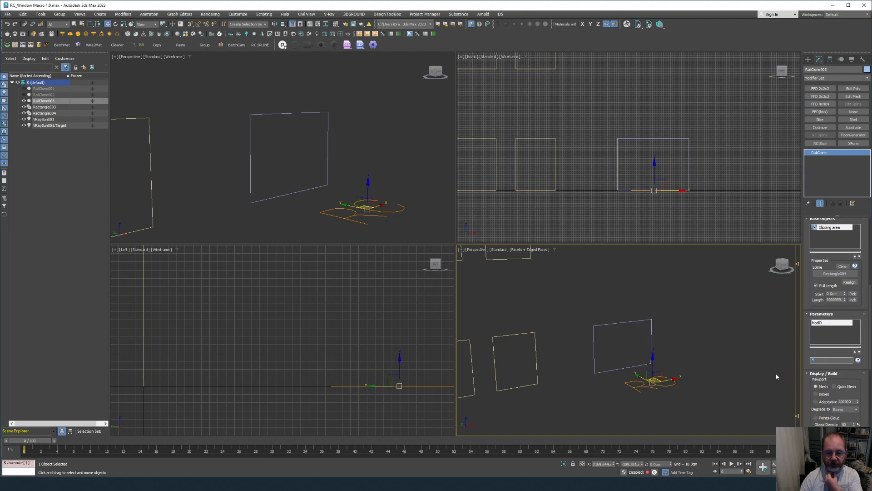
pyautogui.write('0')
pyautogui.press('Return')
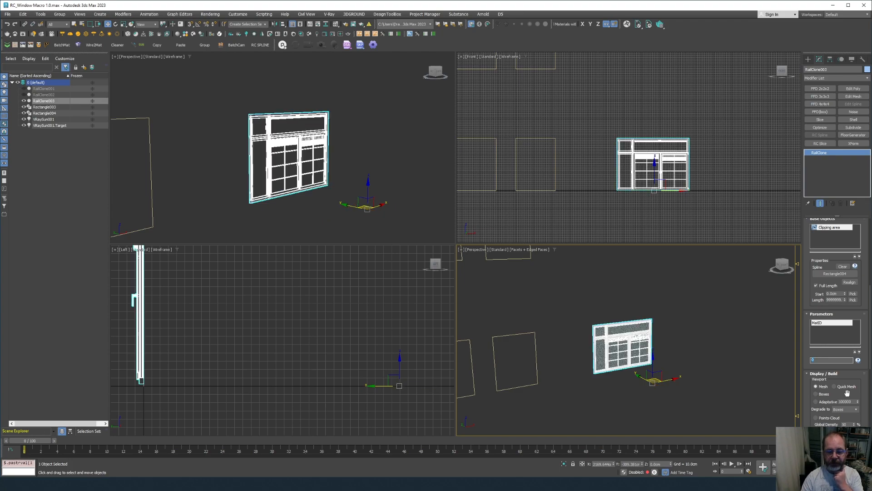
# Set the RailClone proxy cache to Embedded and the viewport display to Quick Mesh.
pyautogui.scroll(2, 663, 380)
pyautogui.scroll(5, 663, 379)
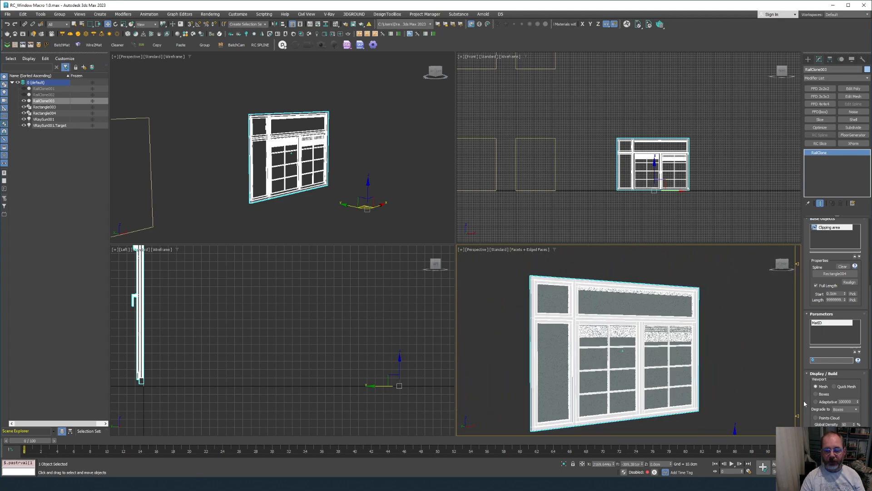
pyautogui.scroll(-5, 804, 232)
pyautogui.click(818, 364)
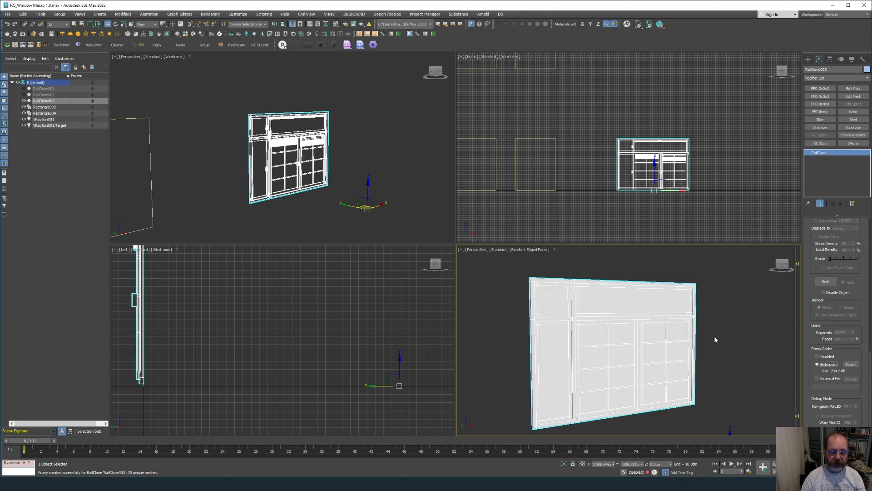
pyautogui.scroll(2, 815, 309)
pyautogui.scroll(2, 816, 309)
pyautogui.click(834, 280)
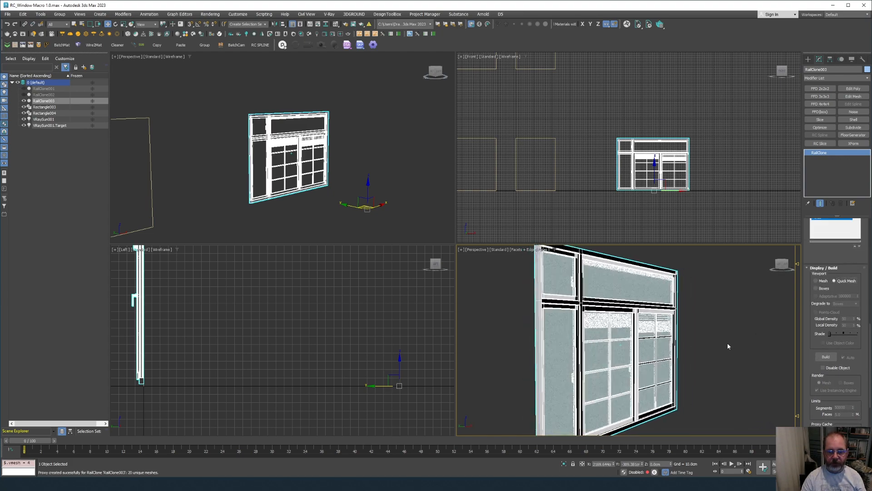
# Switch the viewport display to Boxes and back to Quick Mesh, then start a production render.
pyautogui.keyDown('alt'); pyautogui.moveTo(727, 337); pyautogui.dragTo(581, 332, button='middle'); pyautogui.keyUp('alt')
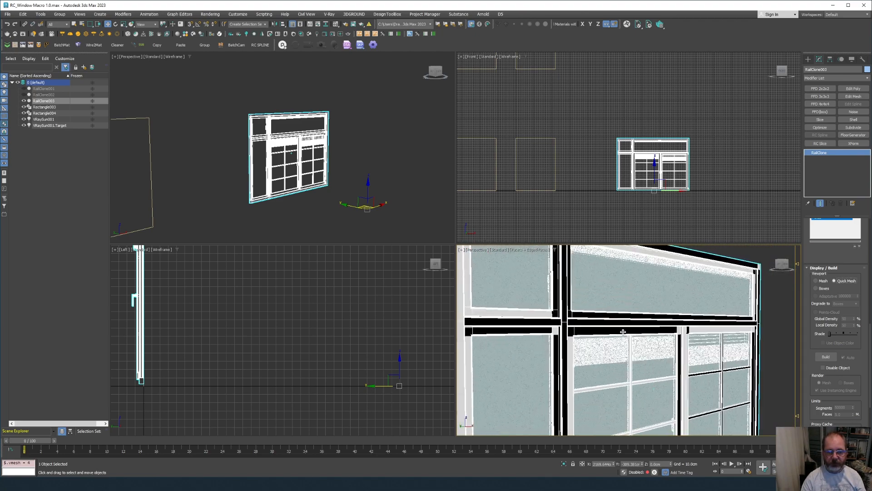
pyautogui.click(817, 289)
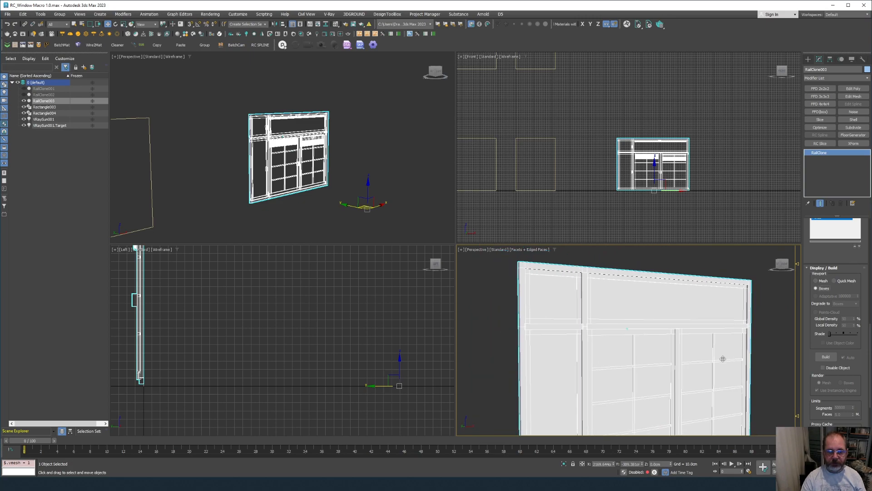
pyautogui.click(841, 282)
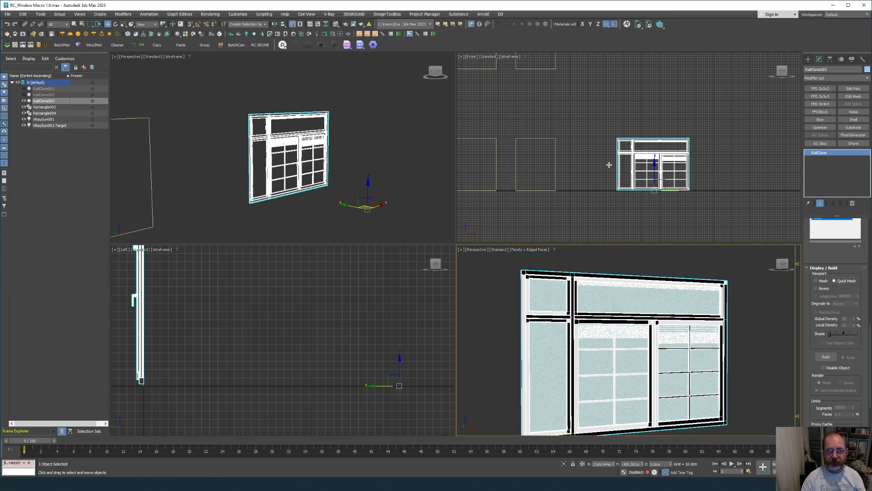
pyautogui.click(363, 26)
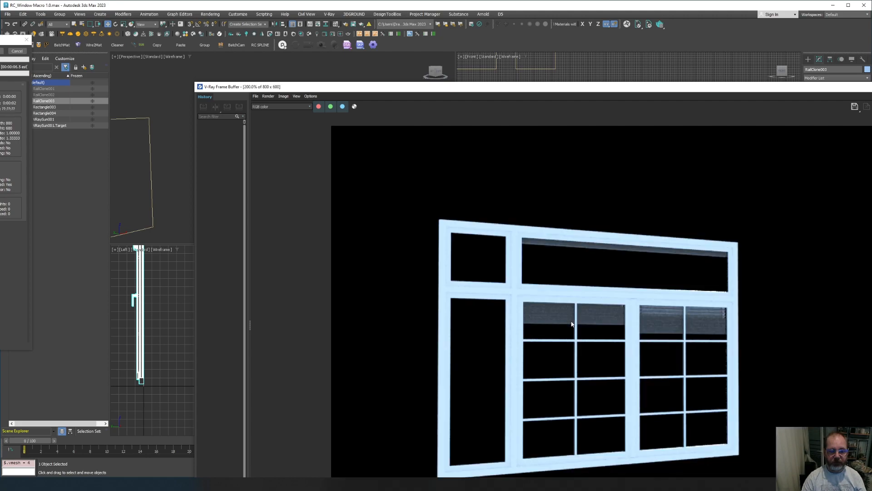
# Zoom the V-Ray Frame Buffer to 100%, run an interactive render of the window, then close it.
pyautogui.scroll(-2, 571, 323)
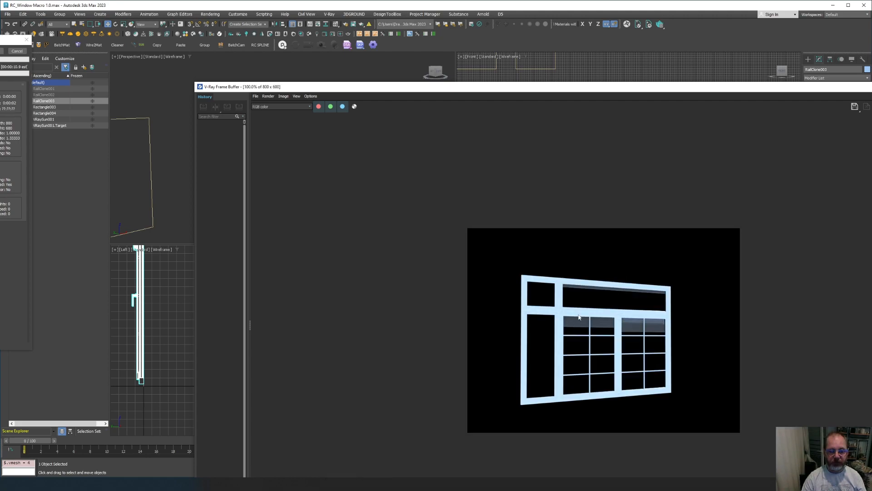
pyautogui.click(871, 106)
pyautogui.keyDown('alt'); pyautogui.moveTo(630, 280); pyautogui.dragTo(630, 280, button='middle'); pyautogui.keyUp('alt')
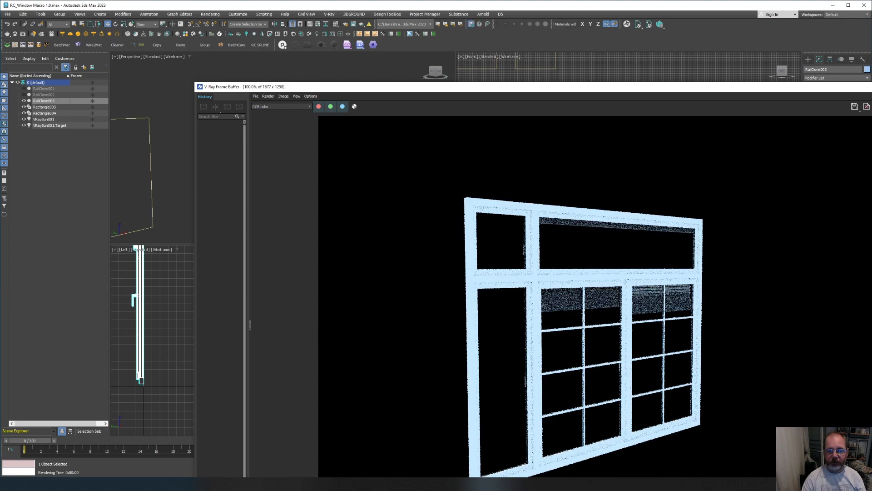
pyautogui.click(871, 87)
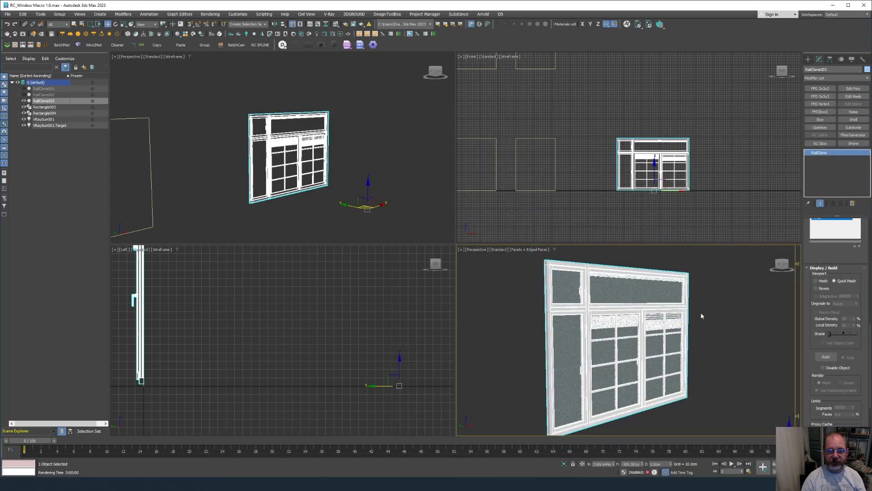
# Select RailClone003 and switch its Proxy Cache from Embedded to Disabled.
pyautogui.click(636, 349)
pyautogui.scroll(2, 639, 351)
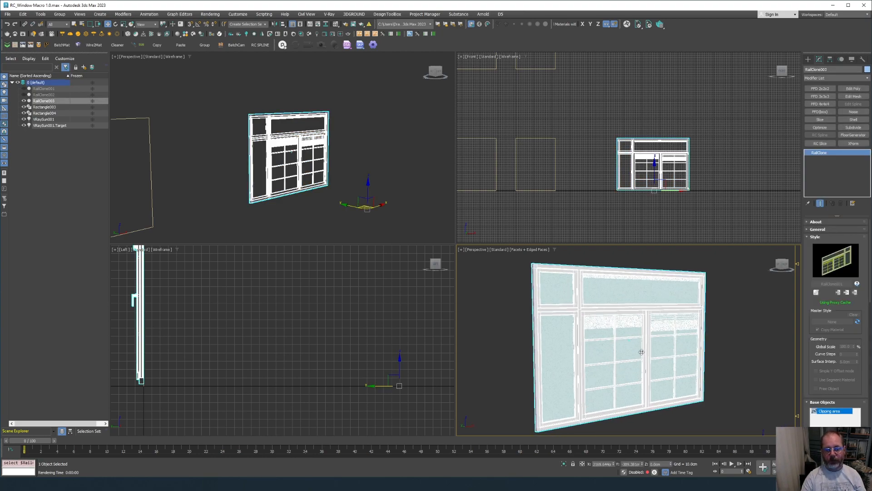
pyautogui.scroll(-2, 811, 330)
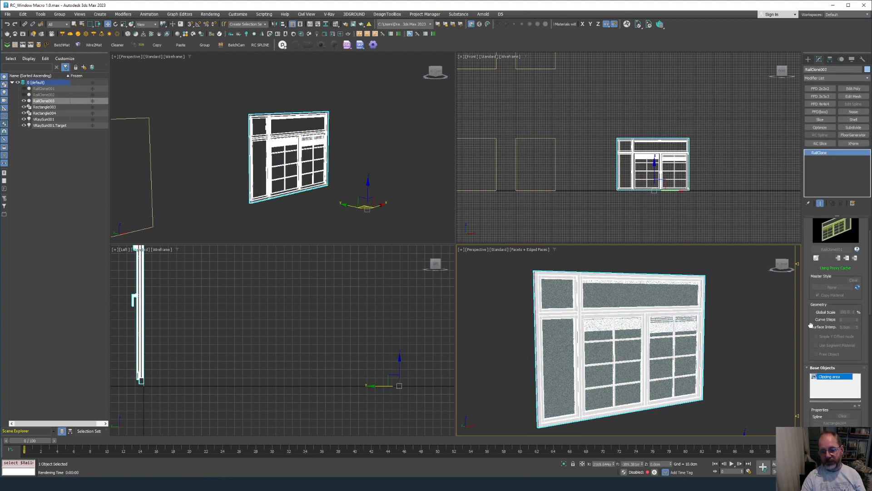
pyautogui.scroll(-2, 811, 330)
pyautogui.scroll(4, 813, 314)
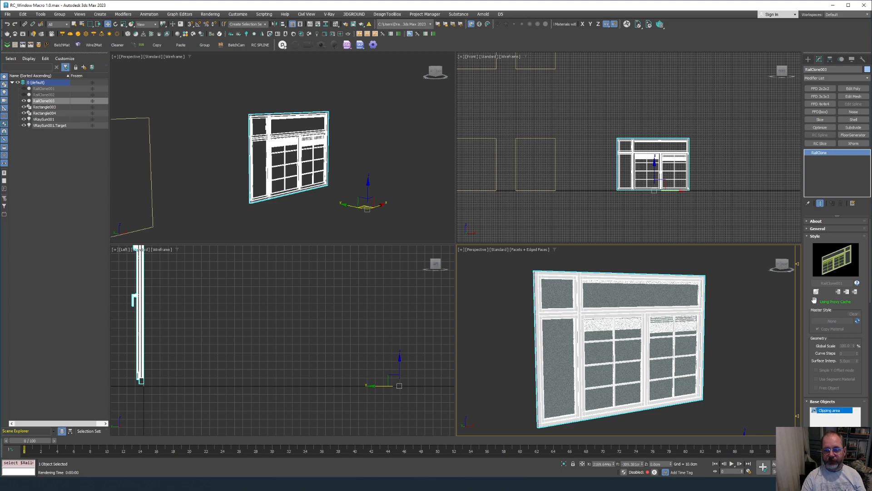
pyautogui.scroll(-3, 803, 379)
pyautogui.scroll(-2, 813, 386)
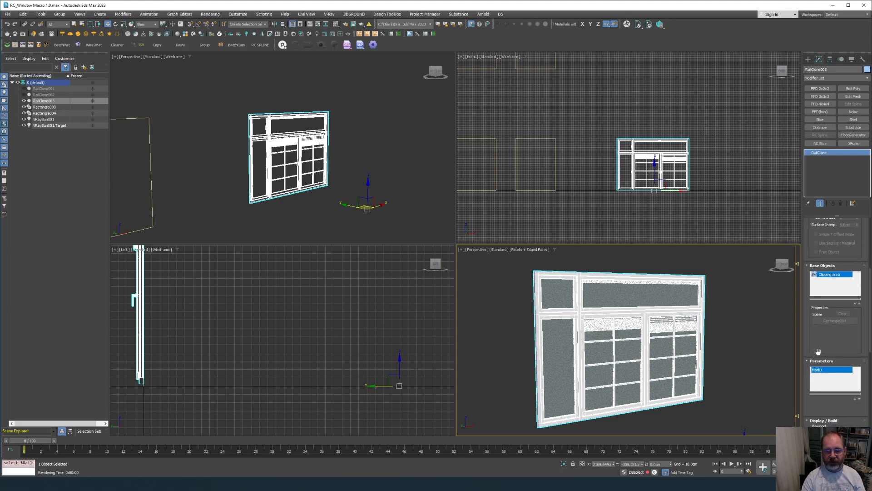
pyautogui.moveTo(818, 351); pyautogui.dragTo(817, 333)
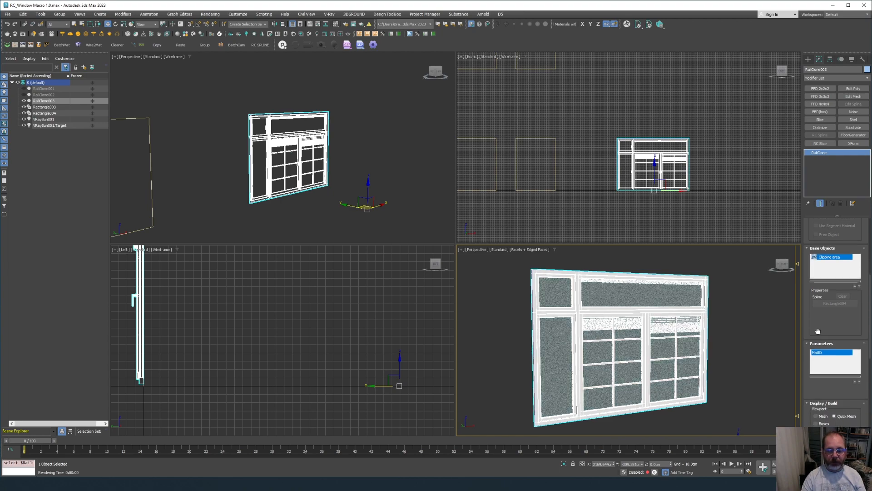
pyautogui.scroll(-3, 818, 334)
pyautogui.scroll(-1, 812, 340)
pyautogui.scroll(-3, 812, 339)
pyautogui.scroll(-2, 820, 354)
pyautogui.click(825, 363)
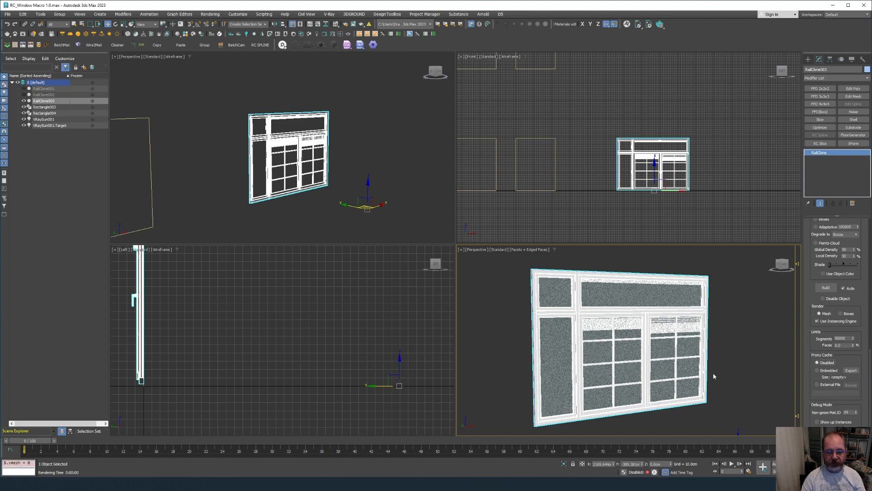
pyautogui.keyDown('alt'); pyautogui.moveTo(715, 376); pyautogui.dragTo(711, 318, button='middle'); pyautogui.keyUp('alt')
pyautogui.scroll(8, 816, 364)
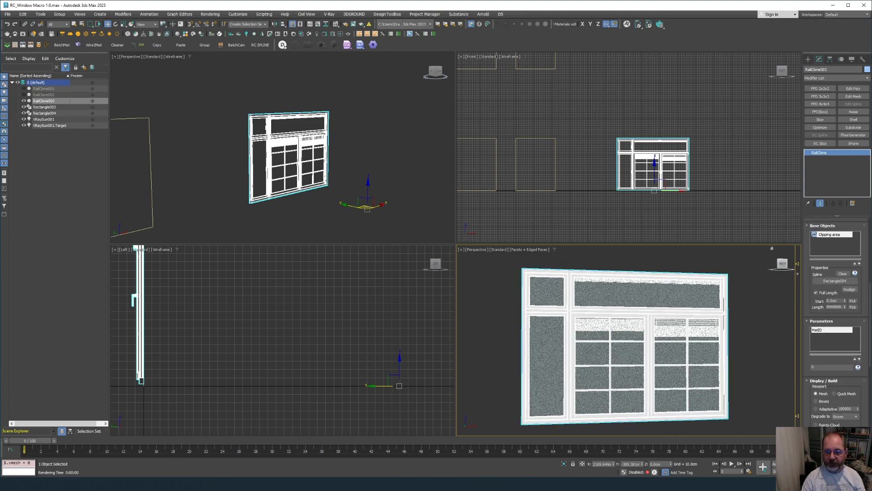
pyautogui.scroll(6, 816, 364)
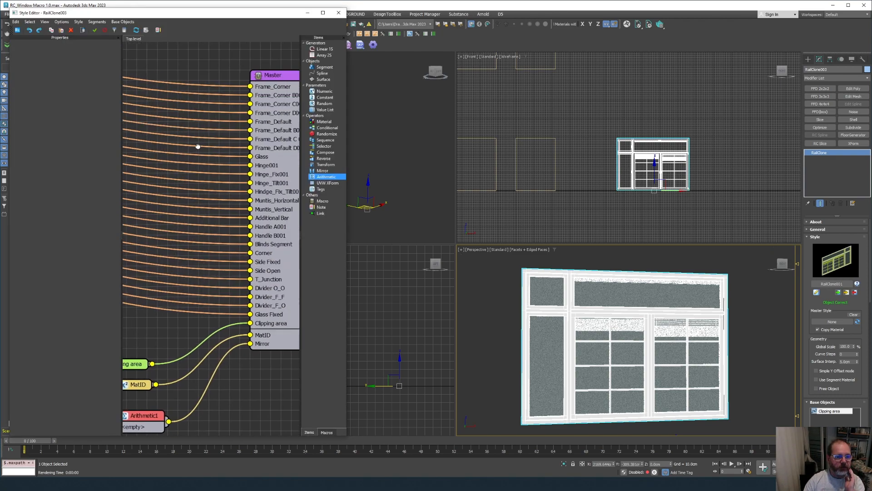
# Select the Master node and set its Bottom Padding to 5 cm.
pyautogui.click(211, 130)
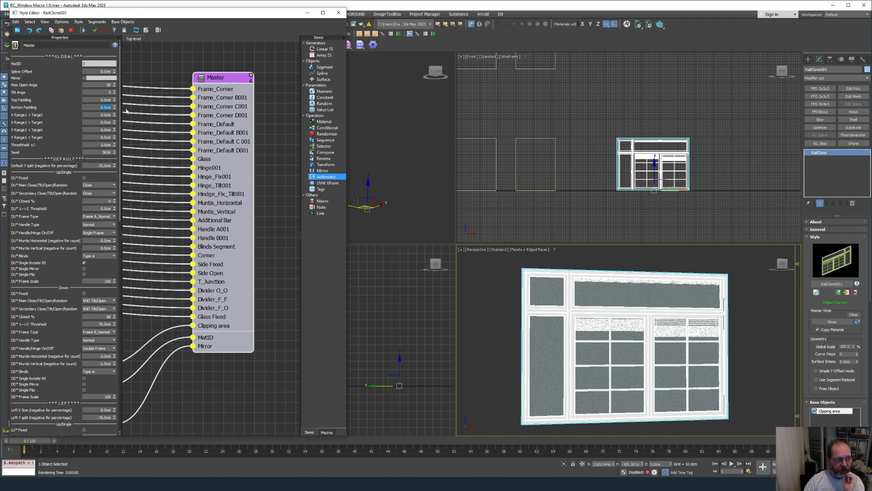
pyautogui.write('5')
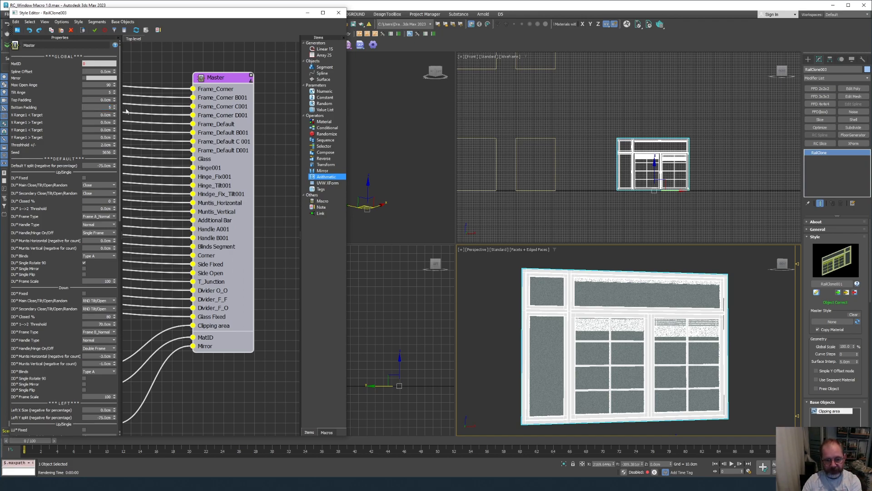
pyautogui.click(96, 102)
# Try a Top Padding of 20 cm on the Master node.
pyautogui.moveTo(92, 102); pyautogui.dragTo(115, 102)
pyautogui.write('20')
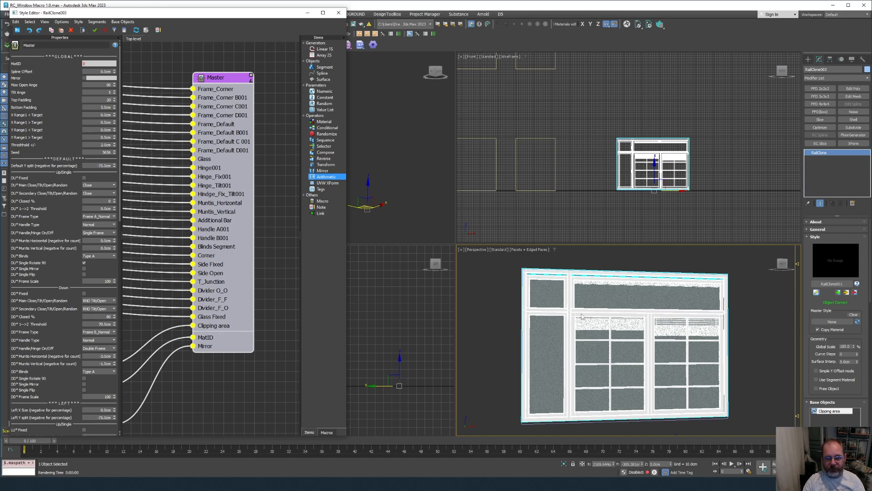
pyautogui.press('Return')
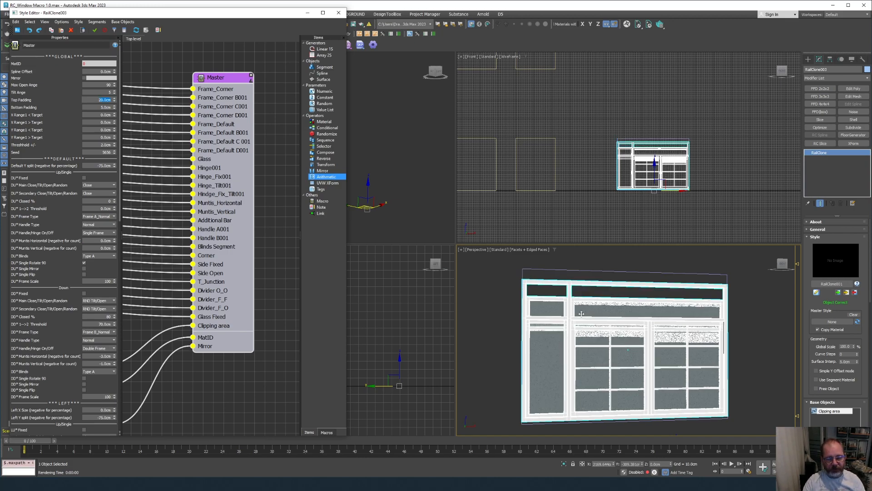
pyautogui.scroll(5, 581, 313)
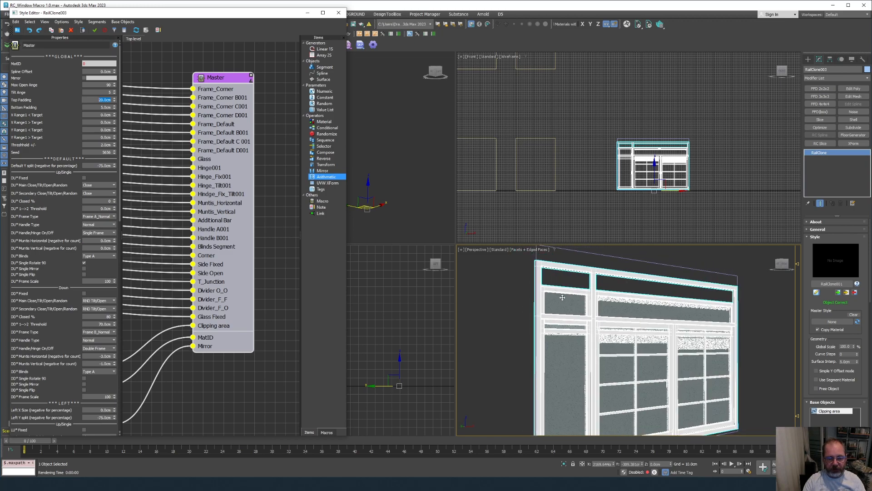
pyautogui.scroll(-5, 583, 301)
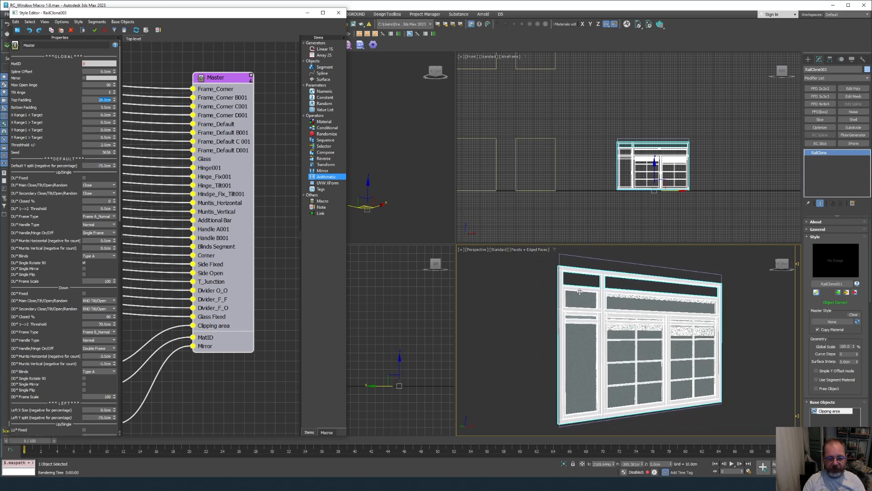
pyautogui.scroll(2, 580, 292)
# Reset Top Padding to 0 cm and orbit to check the window's top.
pyautogui.click(97, 100)
pyautogui.write('0')
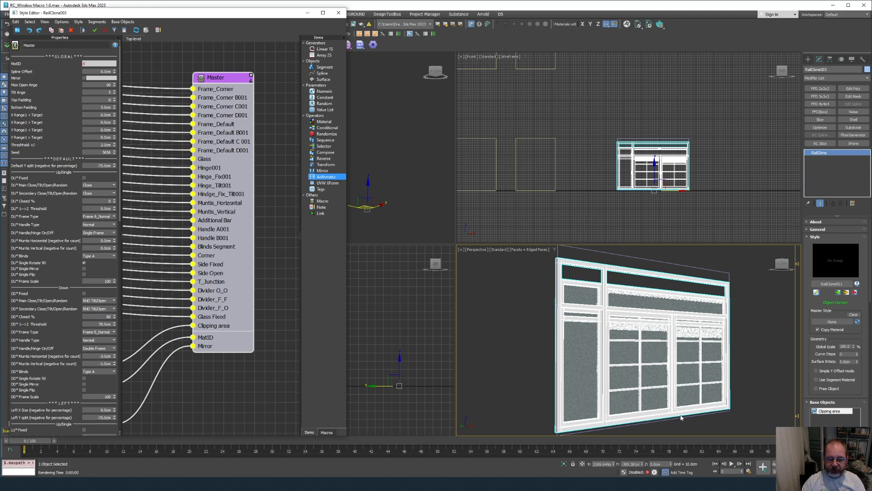
pyautogui.press('Return')
pyautogui.scroll(6, 691, 417)
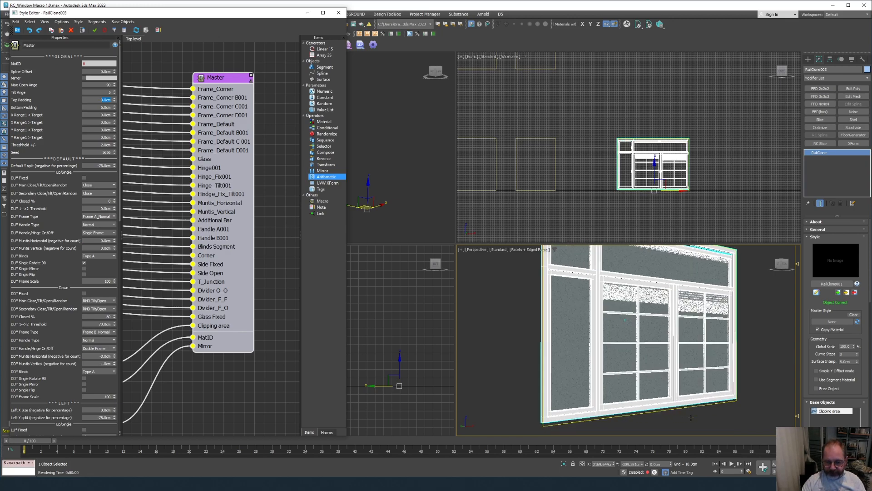
pyautogui.scroll(-5, 695, 415)
pyautogui.scroll(8, 695, 417)
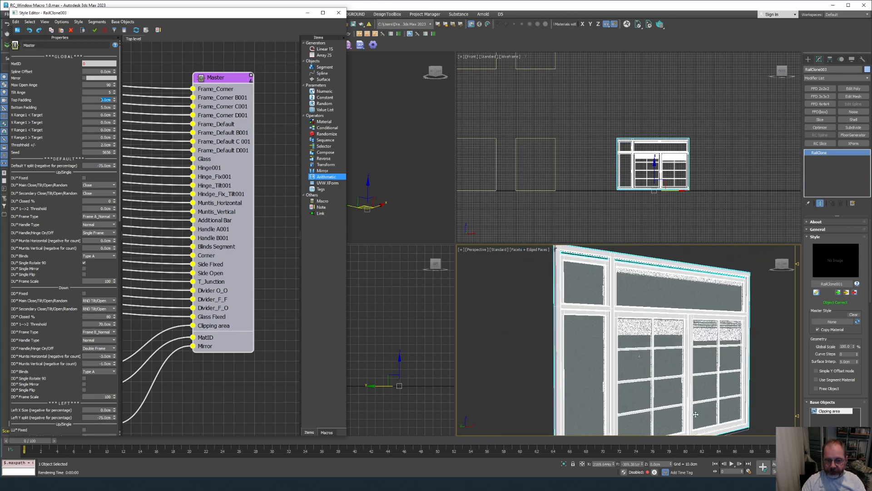
pyautogui.scroll(-4, 704, 403)
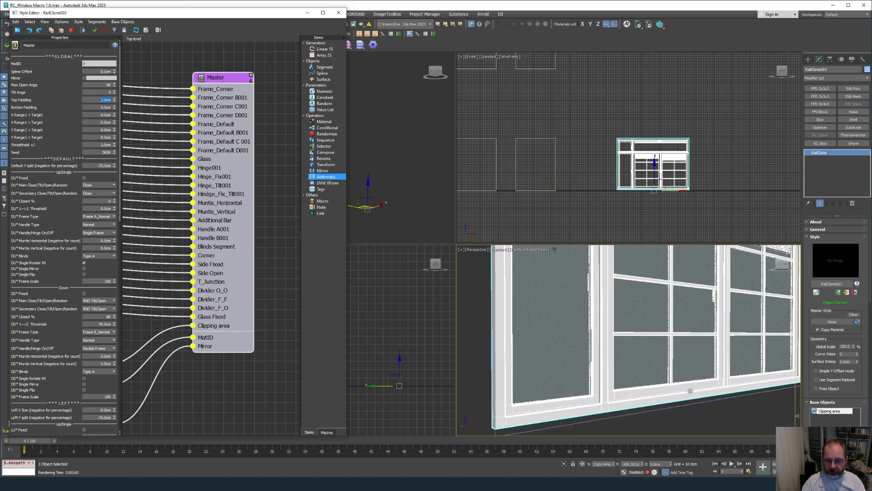
pyautogui.keyDown('alt'); pyautogui.moveTo(696, 402); pyautogui.dragTo(748, 244, button='middle'); pyautogui.keyUp('alt')
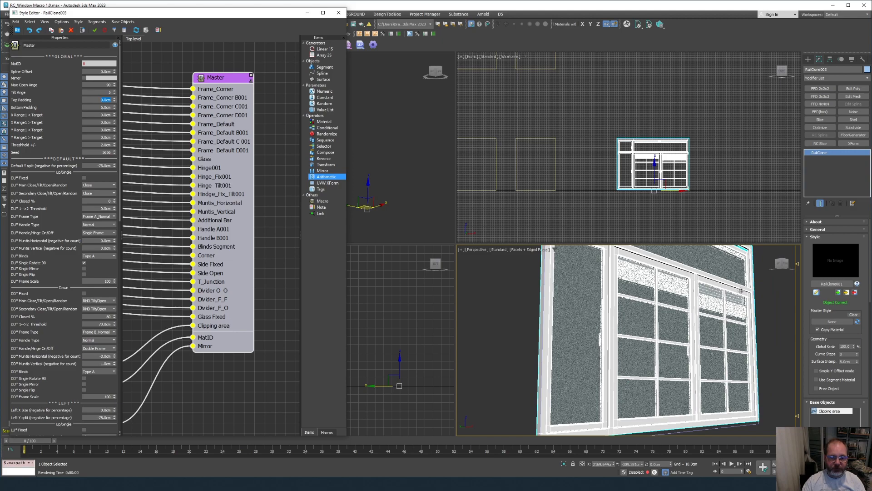
pyautogui.keyDown('alt'); pyautogui.moveTo(729, 360); pyautogui.dragTo(720, 359, button='middle'); pyautogui.keyUp('alt')
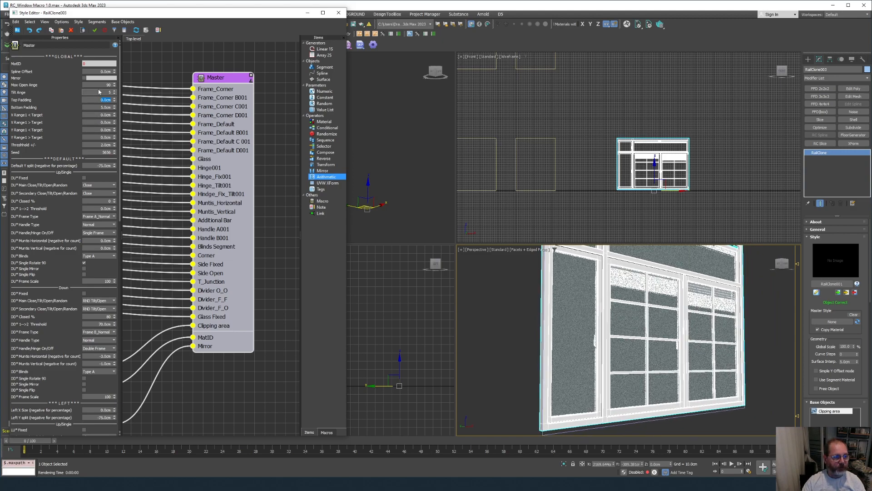
# Set the Master node's Bottom Padding to 0 cm and click the viewport to review the window.
pyautogui.click(97, 107)
pyautogui.write('0')
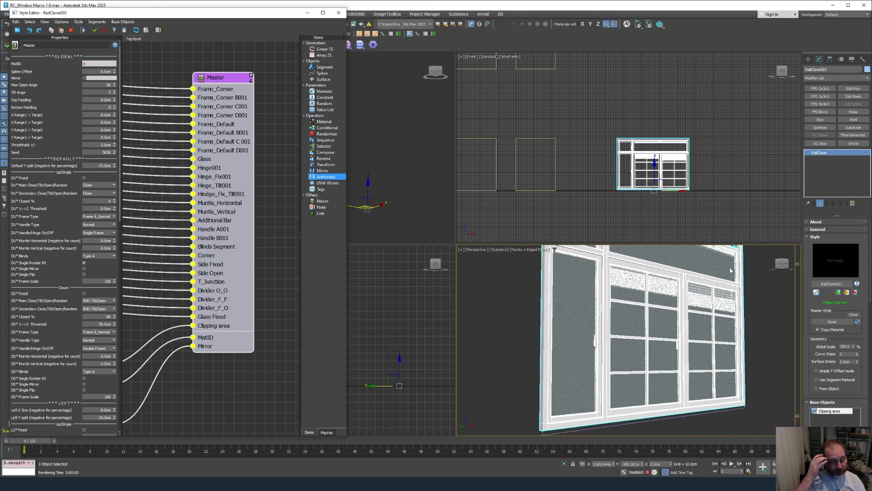
pyautogui.press('Return')
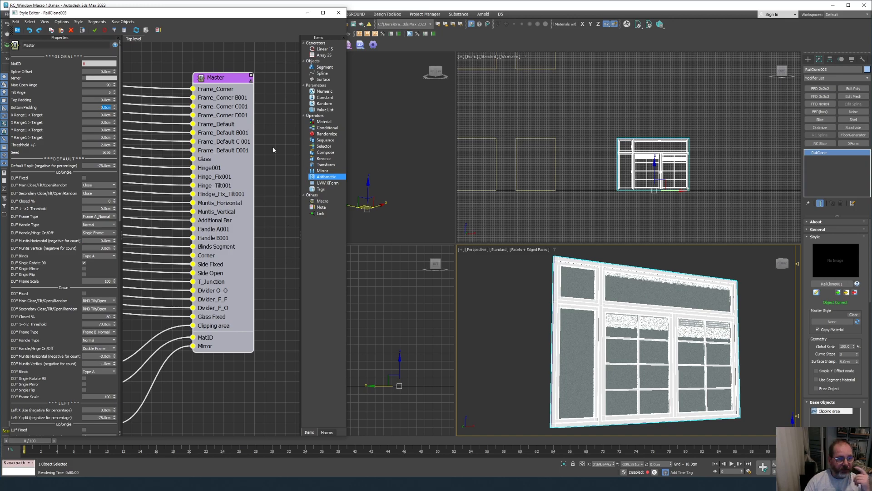
pyautogui.click(597, 346)
pyautogui.moveTo(597, 346); pyautogui.dragTo(596, 347, button='middle')
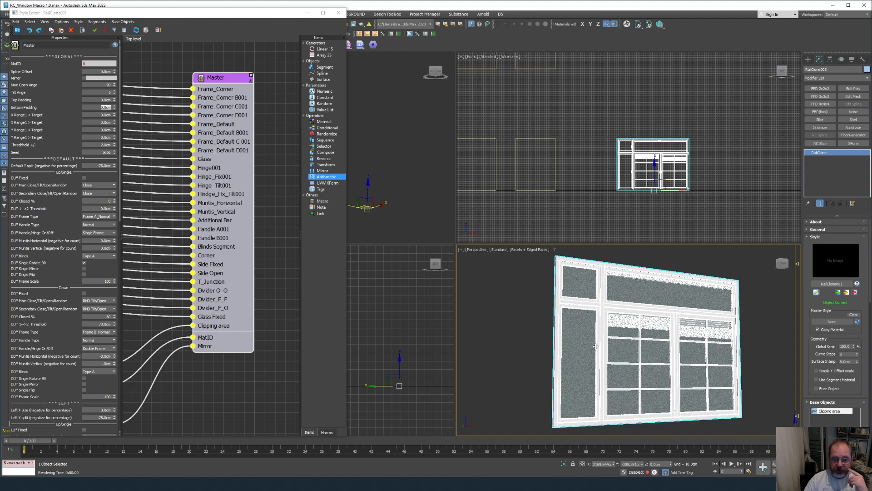